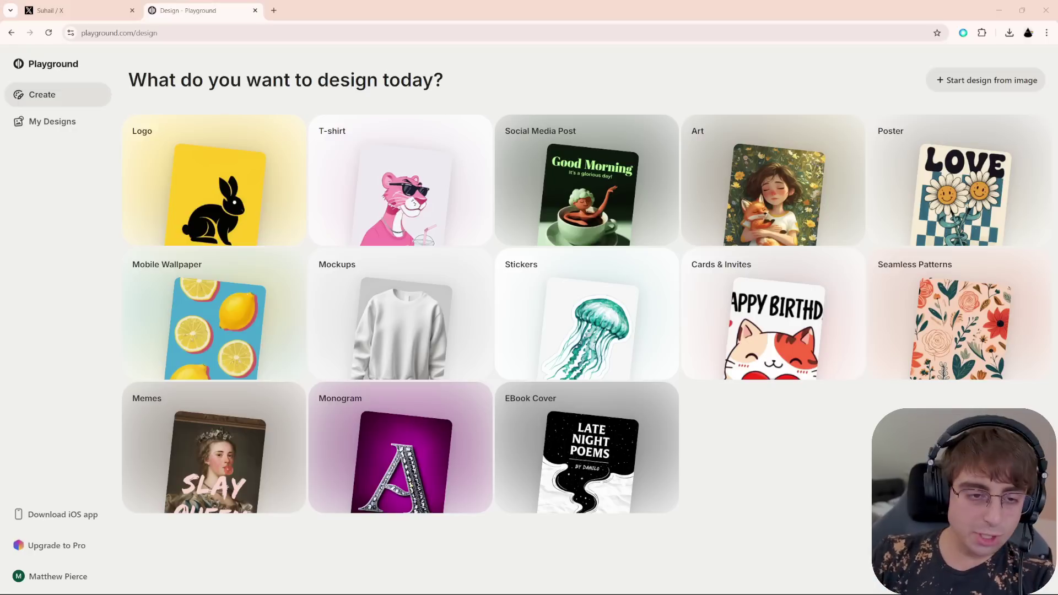
# Open the Good Vibes template from the poster templates gallery
pyautogui.click(962, 199)
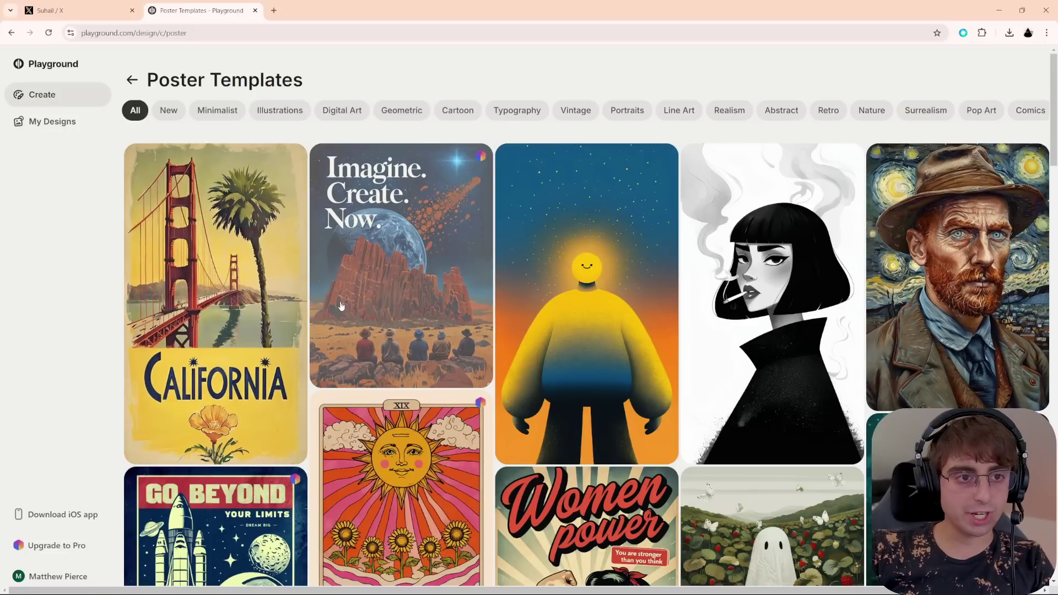
pyautogui.scroll(-4, 475, 341)
pyautogui.scroll(3, 475, 341)
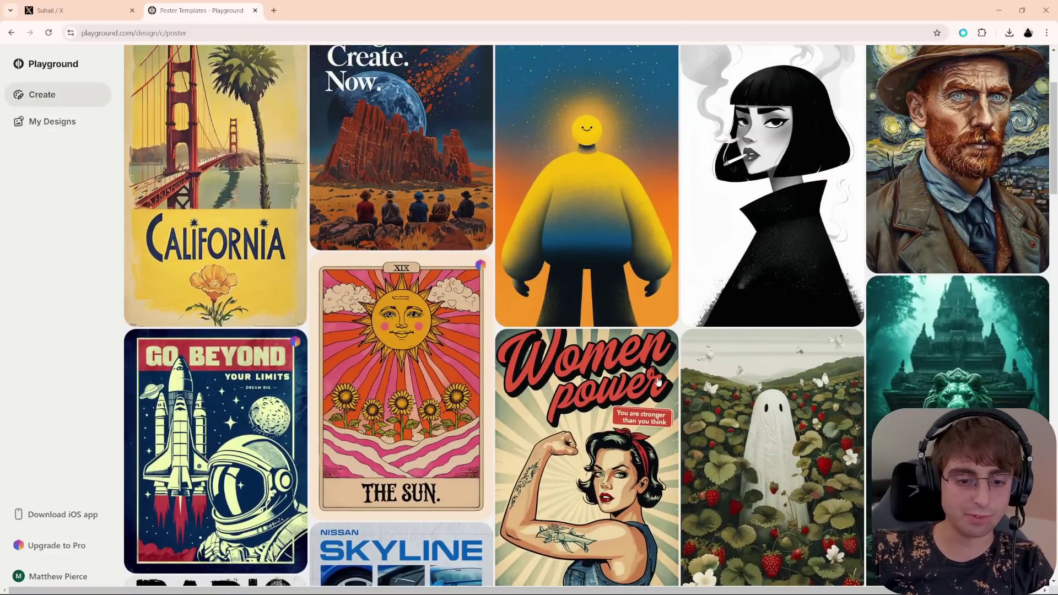
pyautogui.scroll(-8, 704, 357)
pyautogui.scroll(-3, 704, 358)
pyautogui.scroll(3, 634, 331)
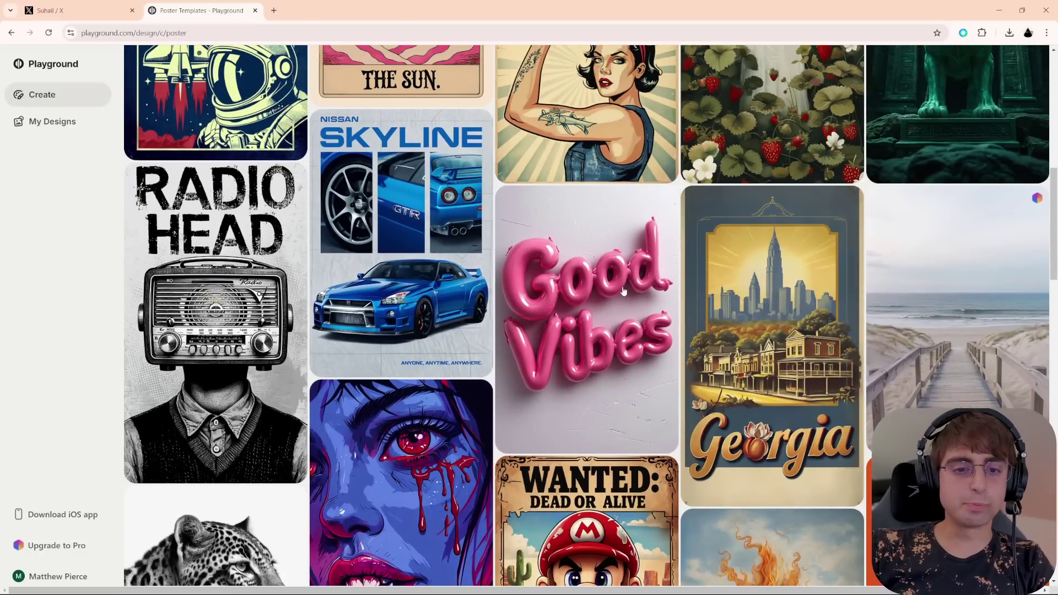
pyautogui.click(605, 315)
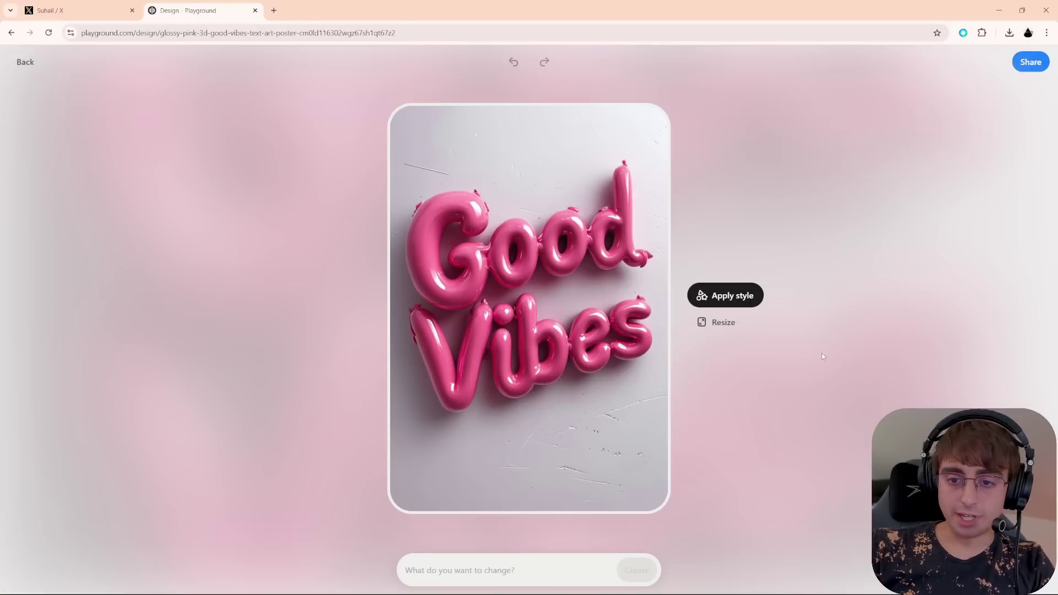
# Request changing the poster text to say "MattVidPro" and generate it
pyautogui.click(427, 570)
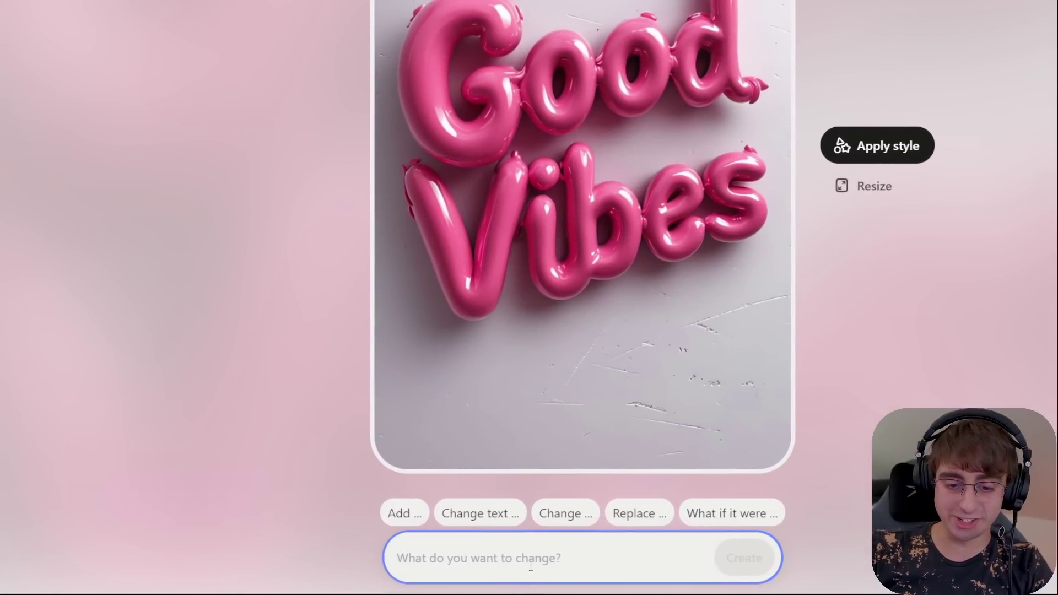
pyautogui.write('change the text to')
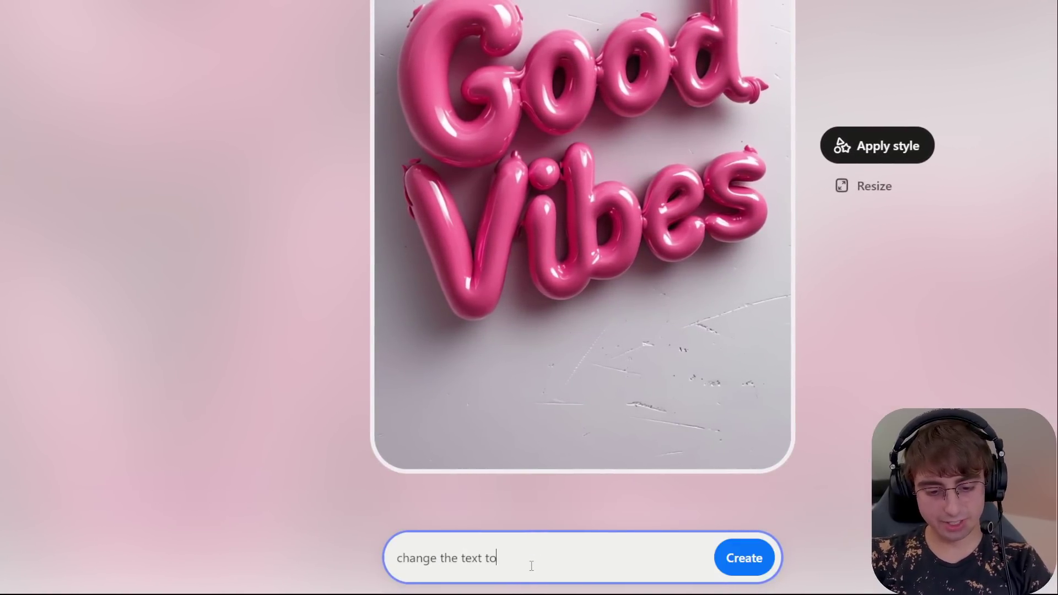
pyautogui.write(' say "MattVidPro')
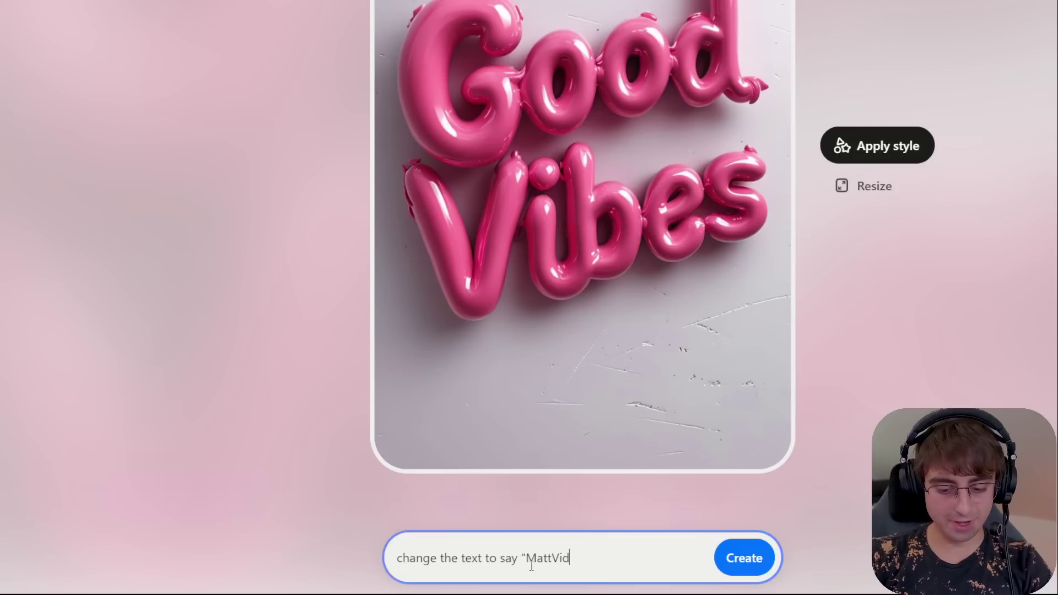
pyautogui.write('"')
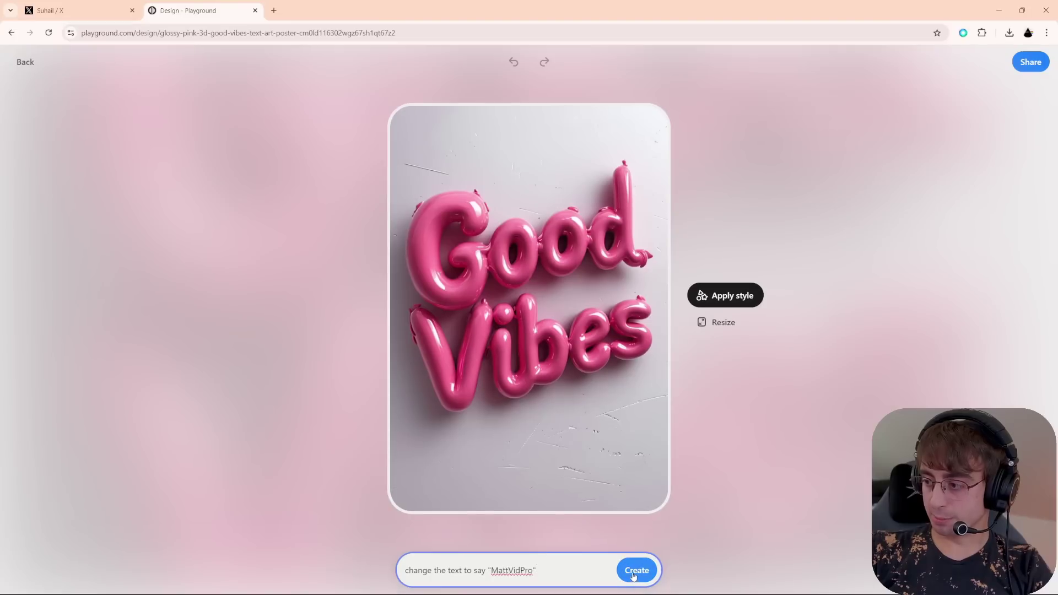
pyautogui.click(744, 558)
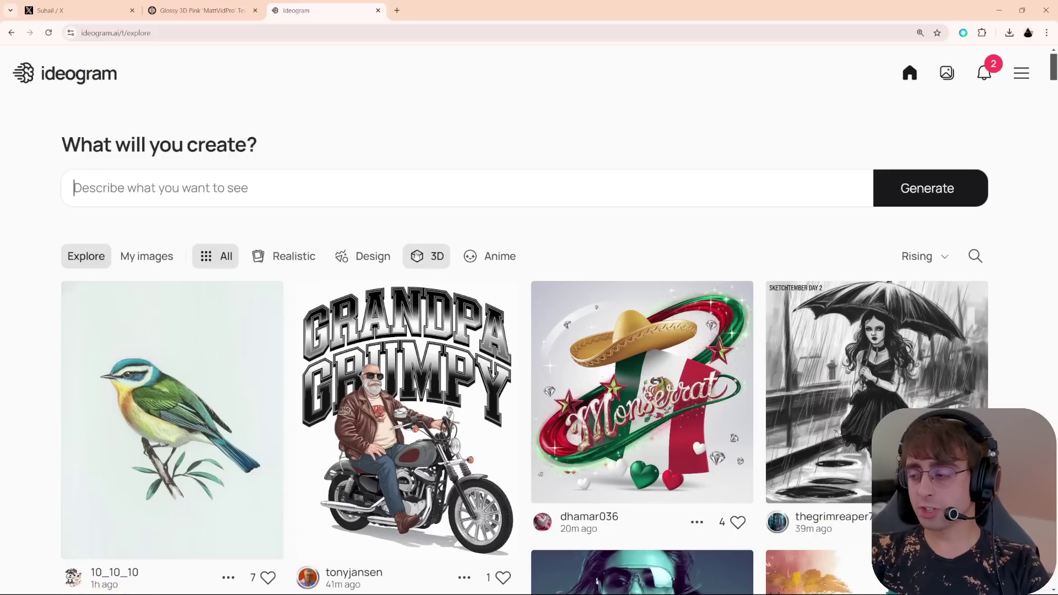
# Start a new image prompt on Ideogram's create page
pyautogui.click(428, 201)
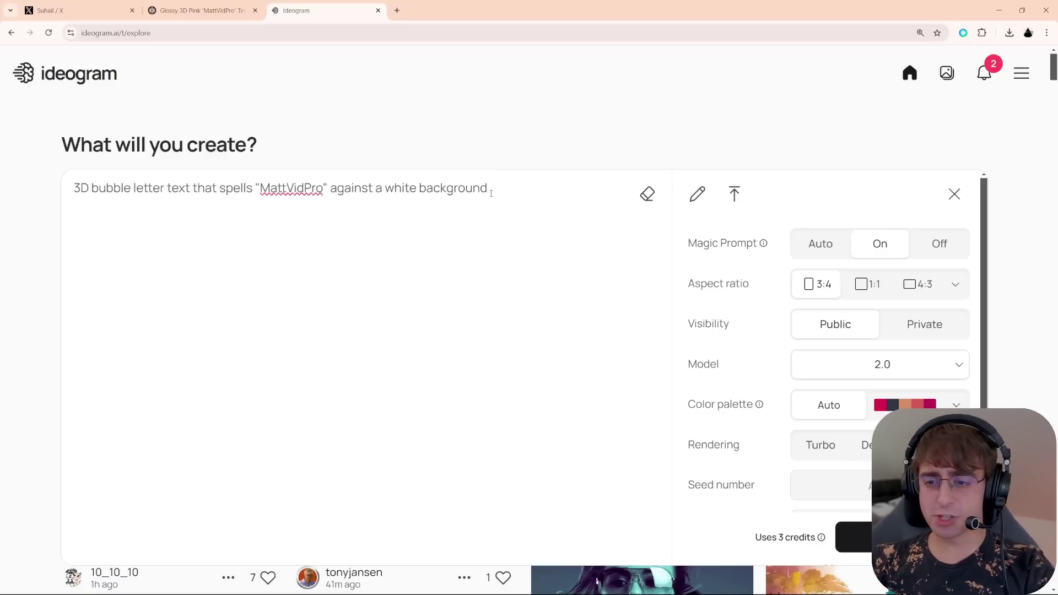
# Check the generated MattVidPro poster, then return to the Ideogram prompt
pyautogui.click(201, 10)
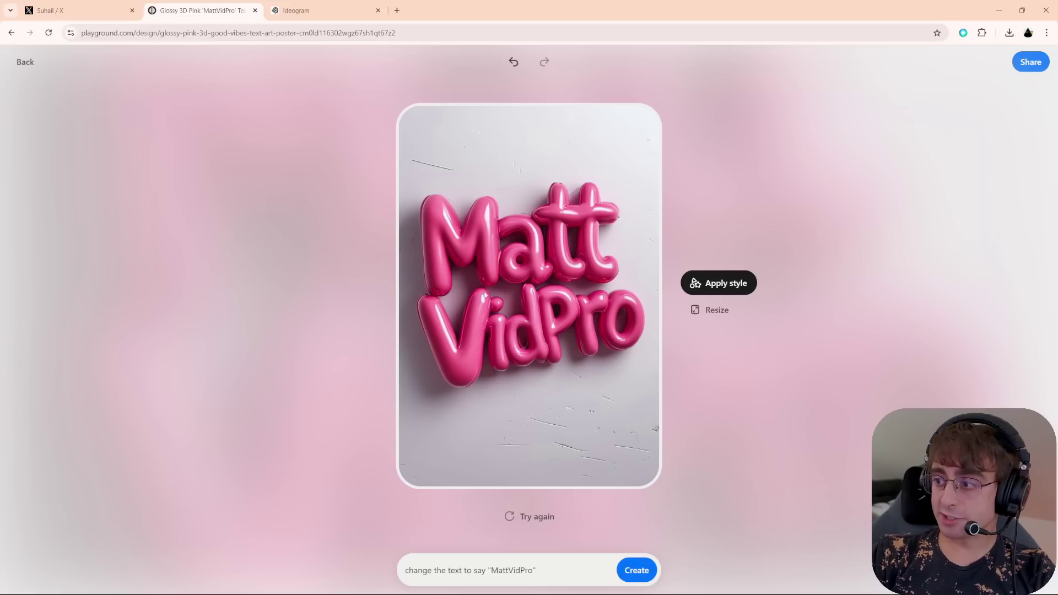
pyautogui.click(298, 4)
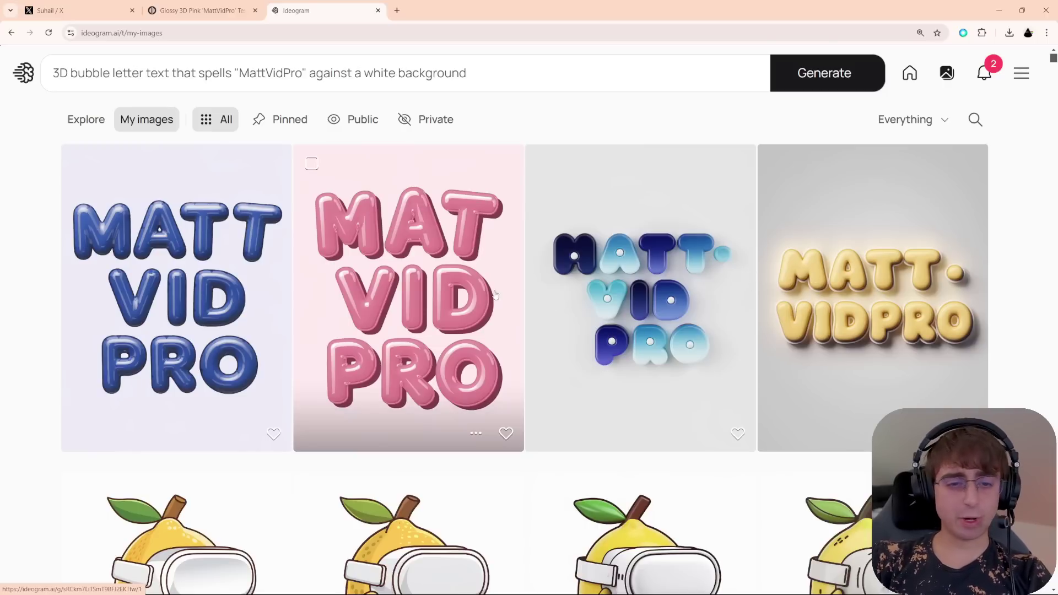
# Remix the blue MattVidPro image with 'make this text pink', then close the Ideogram tab
pyautogui.click(225, 295)
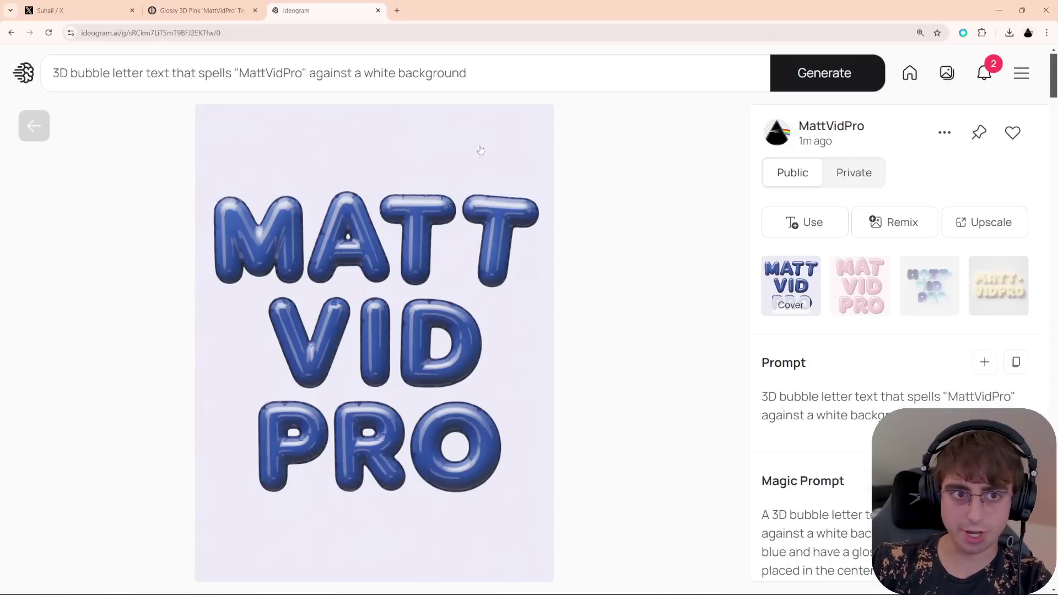
pyautogui.click(461, 87)
pyautogui.write('make this text pink')
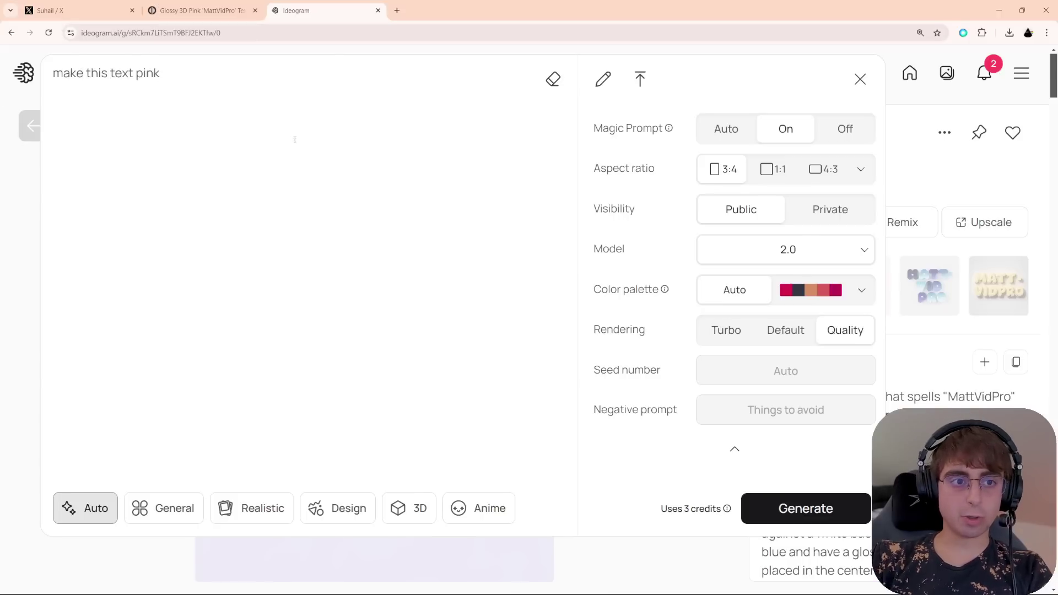
pyautogui.click(923, 108)
pyautogui.click(902, 226)
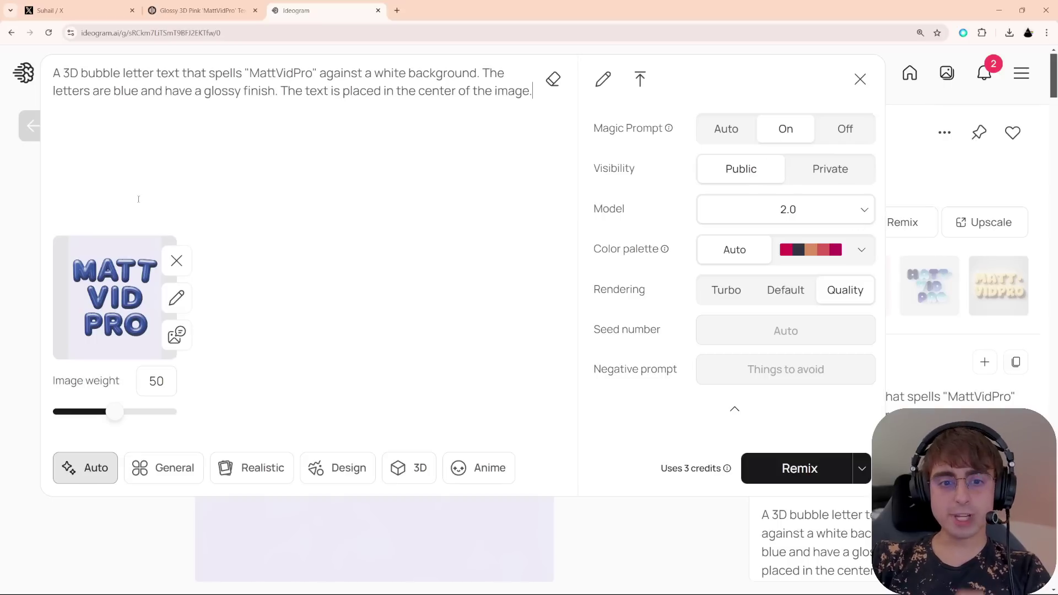
pyautogui.hotkey('ctrl', 'z')
pyautogui.press('Return')
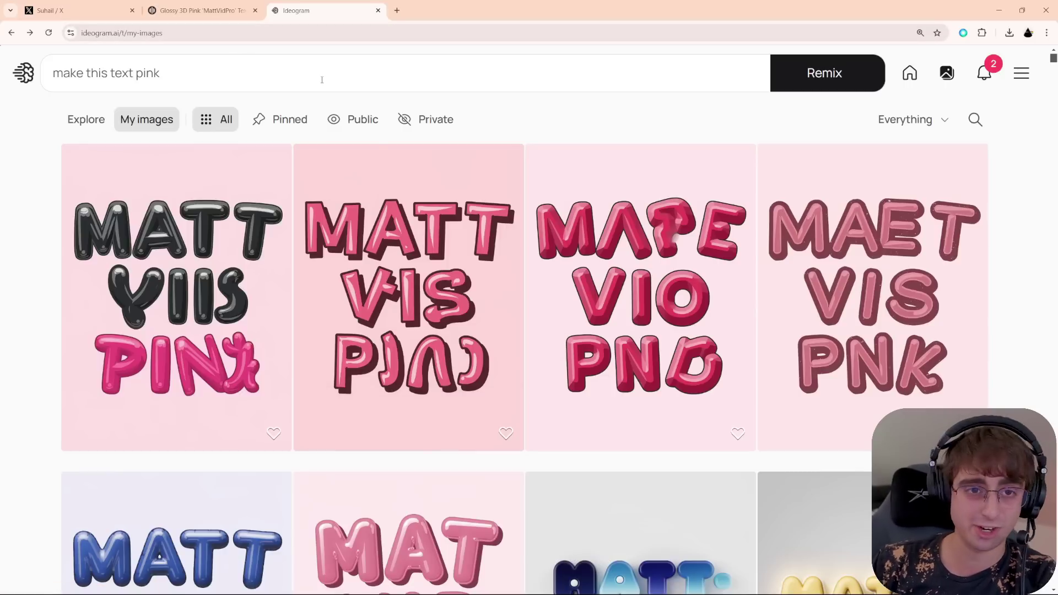
pyautogui.hotkey('ctrl', 'w')
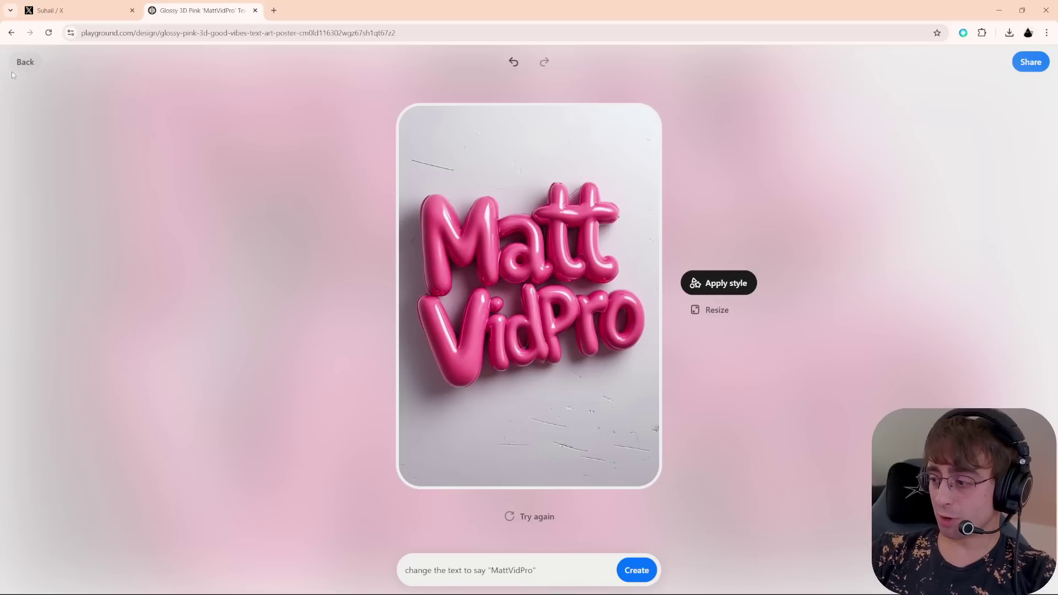
# Go back from the MattVidPro poster through Poster Templates to the design categories
pyautogui.click(27, 65)
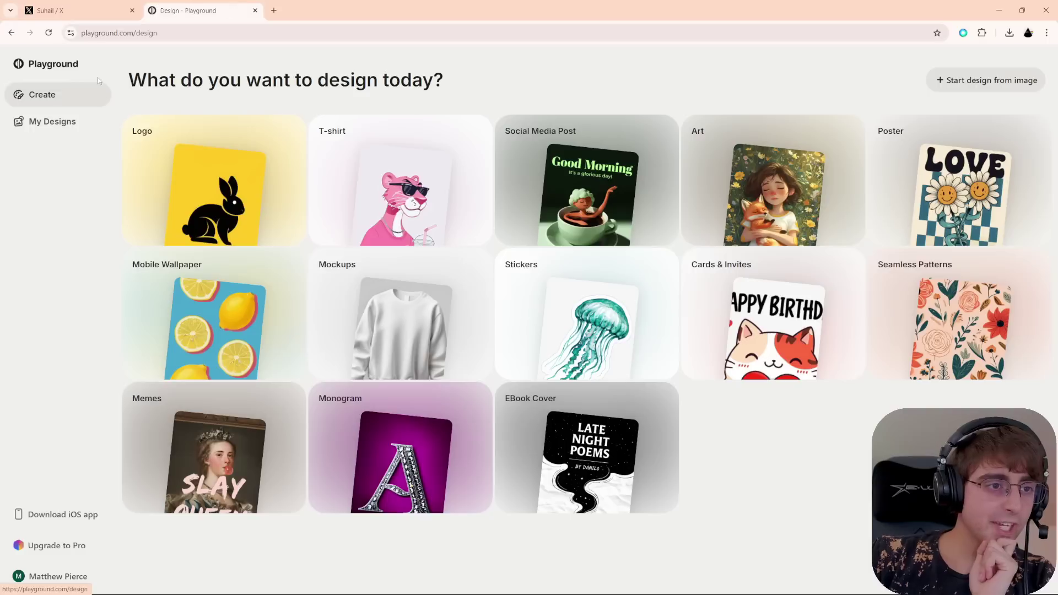
pyautogui.click(132, 80)
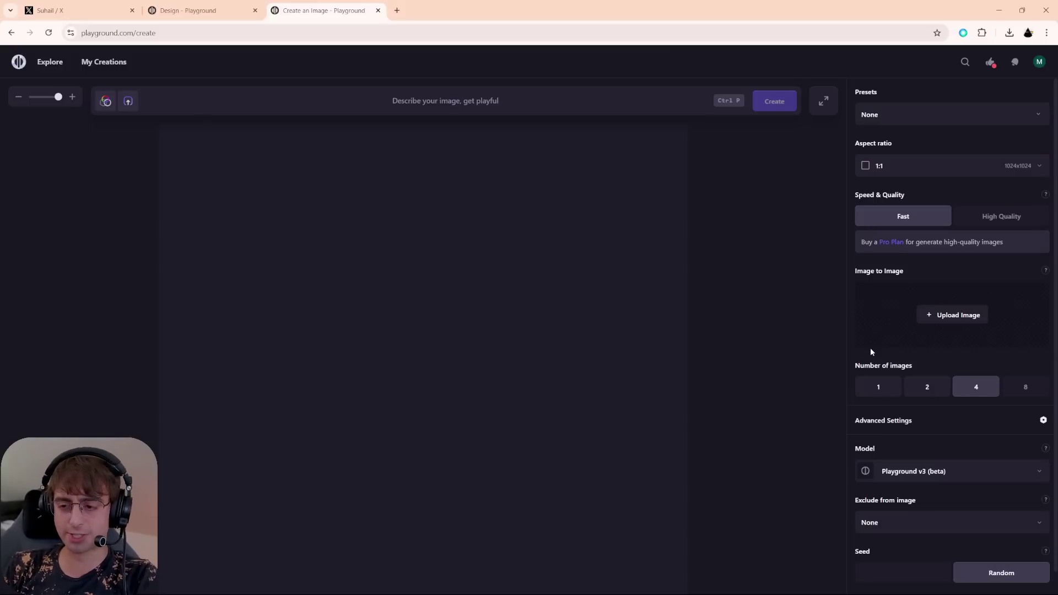
# Review the image settings with the page magnified to 175%, then close the image creation tab
pyautogui.scroll(-1, 871, 348)
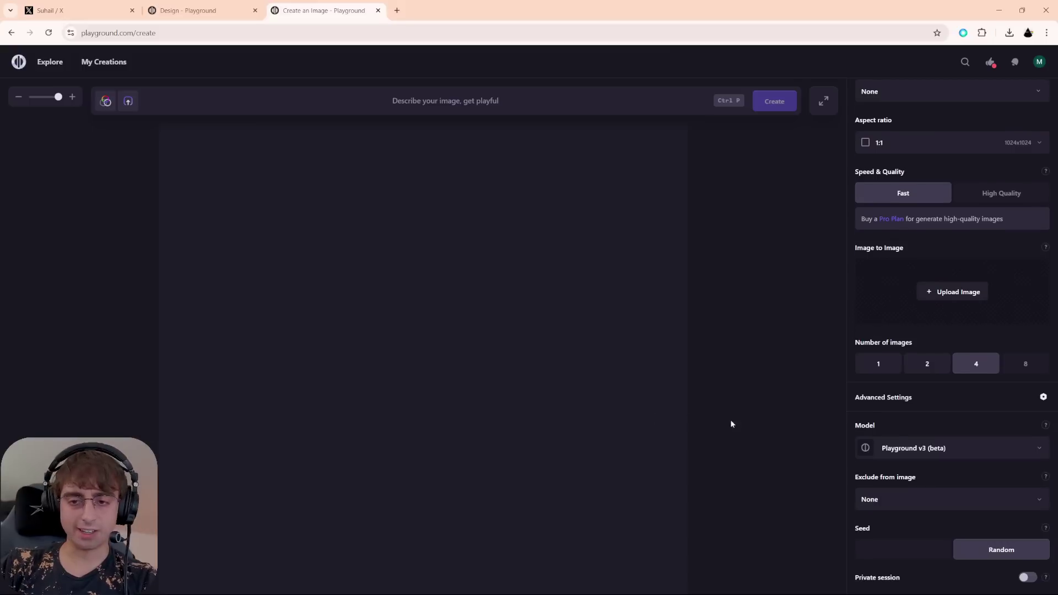
pyautogui.scroll(1, 942, 451)
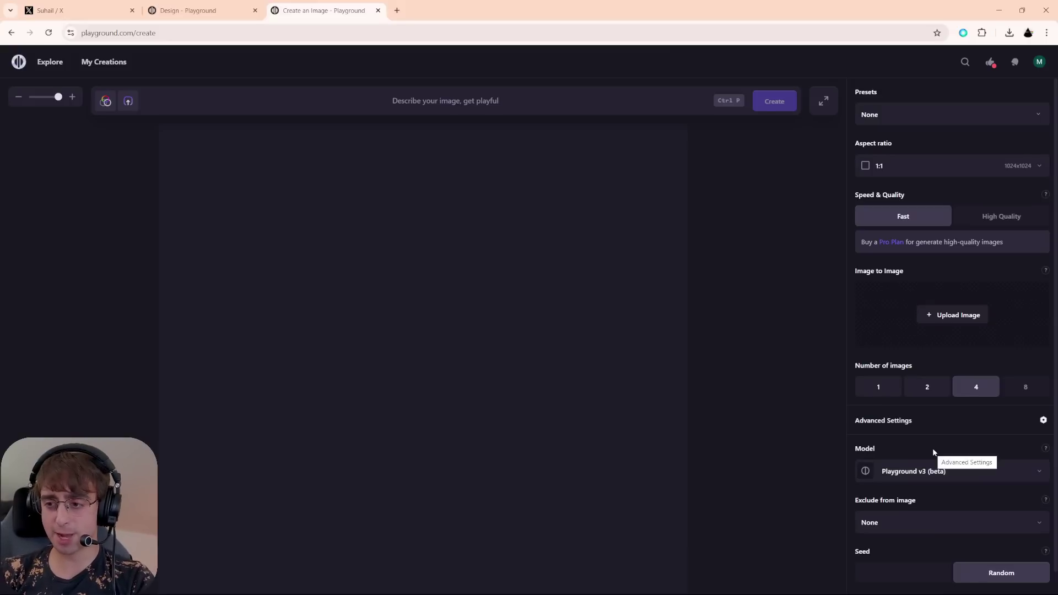
pyautogui.scroll(-1, 910, 349)
pyautogui.hotkey('ctrl', 'p')
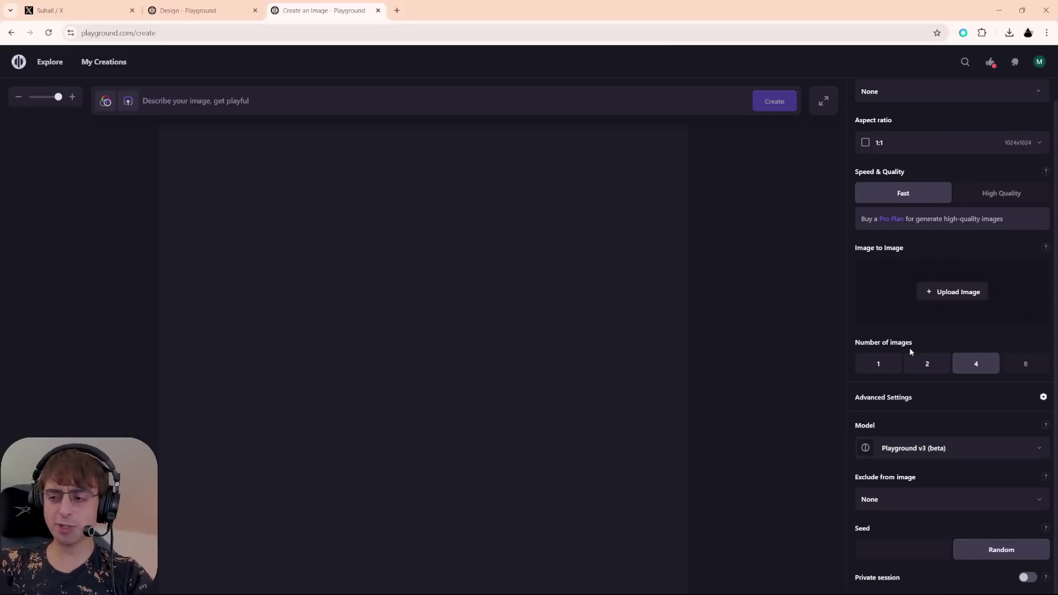
pyautogui.scroll(1, 938, 353)
pyautogui.hotkey('ctrl', '+')
pyautogui.hotkey('ctrl', '+')
pyautogui.hotkey('ctrl', '+')
pyautogui.hotkey('ctrl', '+')
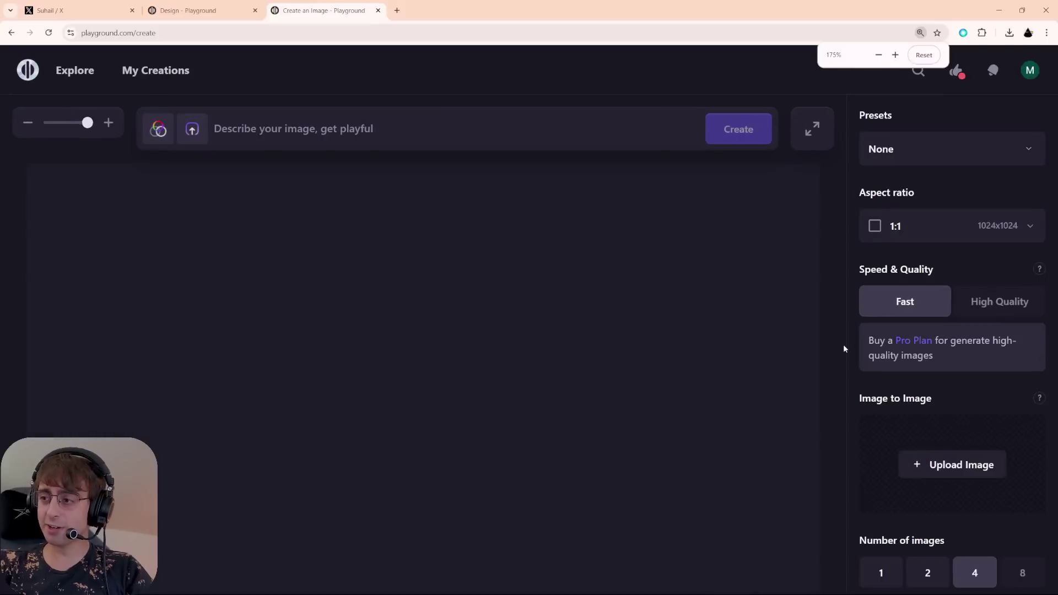
pyautogui.scroll(-4, 879, 355)
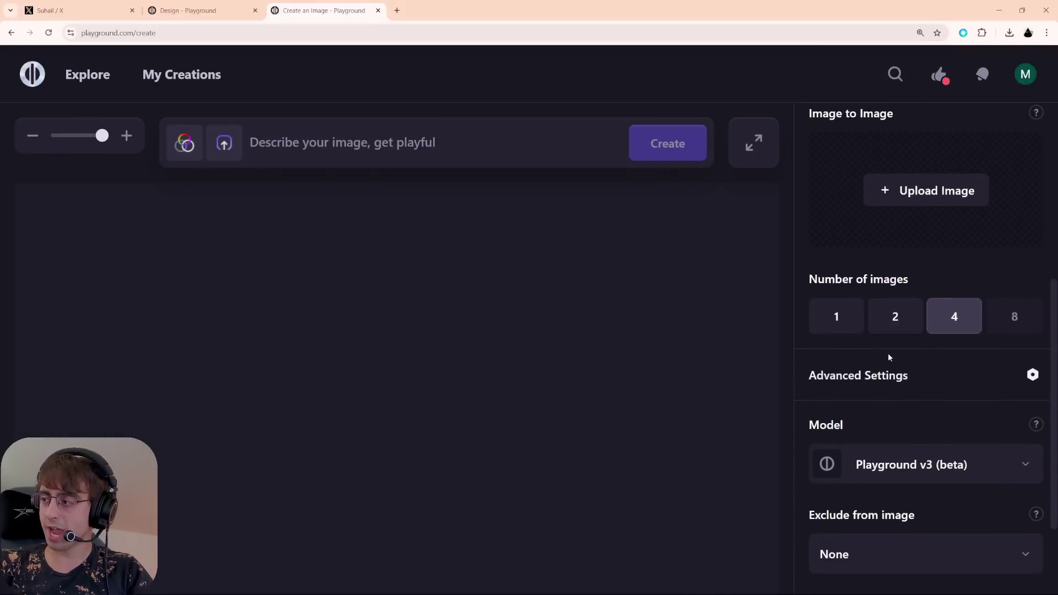
pyautogui.scroll(4, 895, 351)
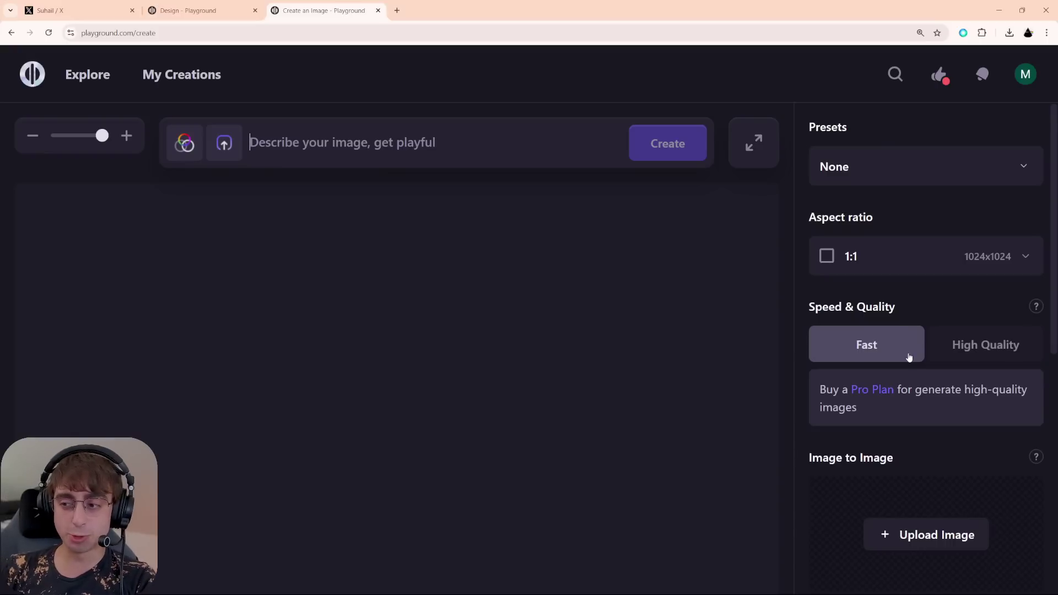
pyautogui.hotkey('ctrl', 'w')
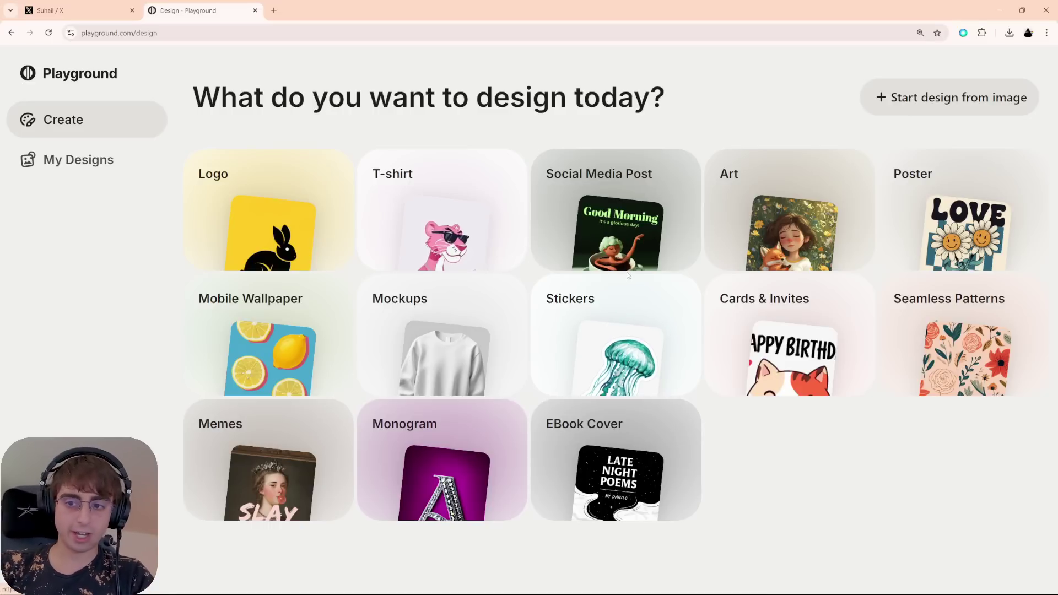
# Open the black bear template from the logo templates gallery
pyautogui.click(269, 232)
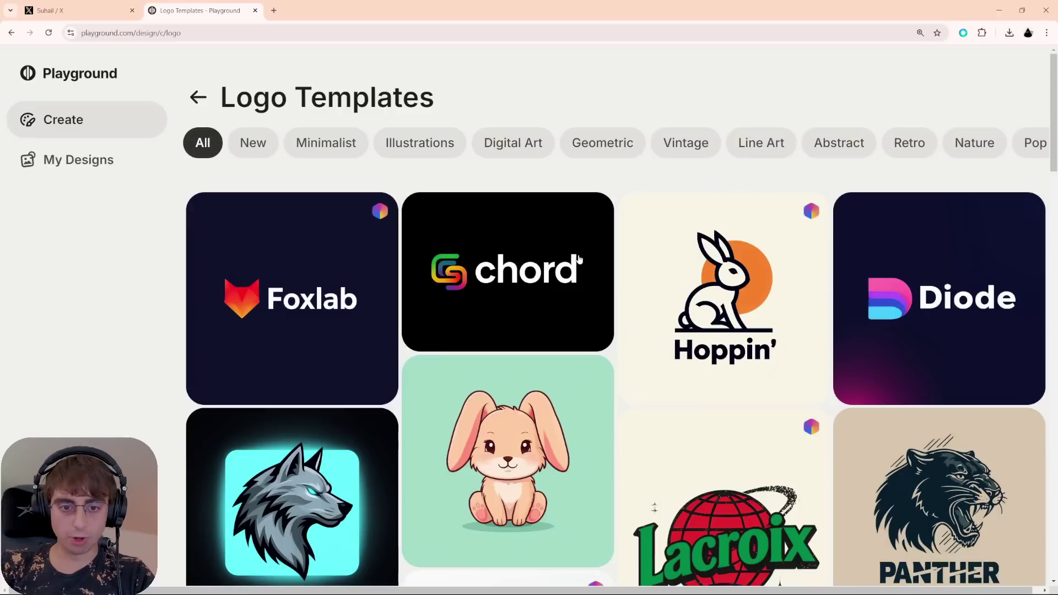
pyautogui.scroll(-4, 573, 257)
pyautogui.scroll(4, 821, 481)
pyautogui.scroll(-4, 791, 476)
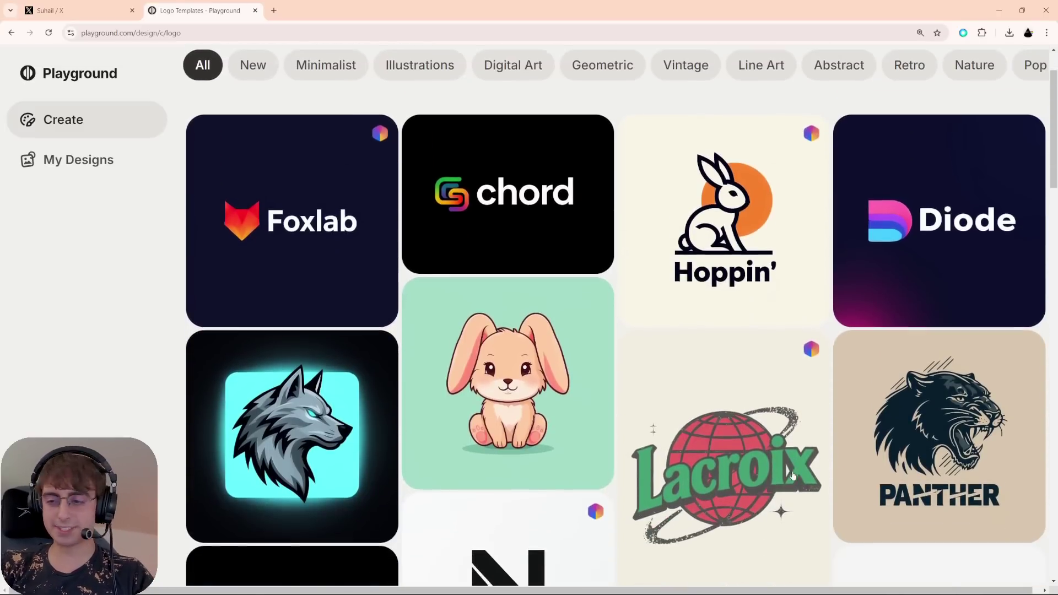
pyautogui.scroll(-3, 759, 469)
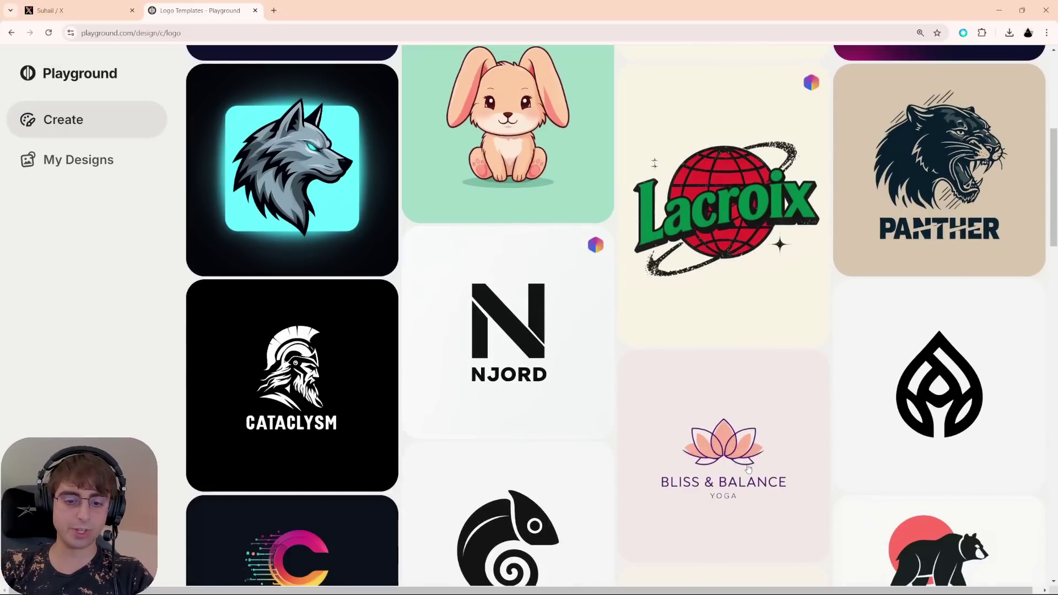
pyautogui.scroll(-3, 748, 470)
pyautogui.click(932, 413)
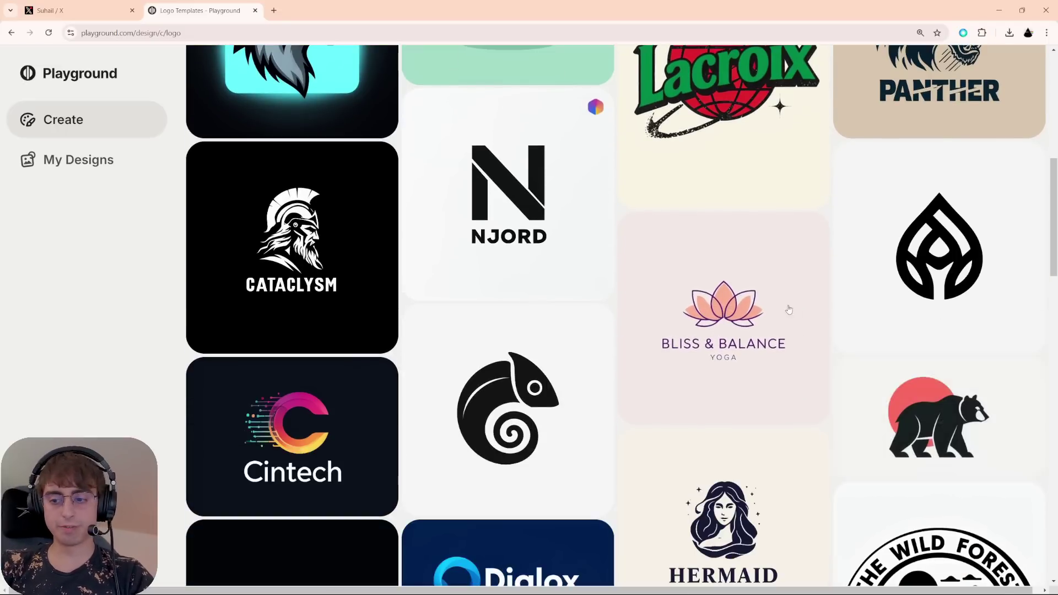
# Ask to change only the bear into a jellyfish, keeping the sun behind, and generate
pyautogui.write('only change the bear, (keeping the sun in th')
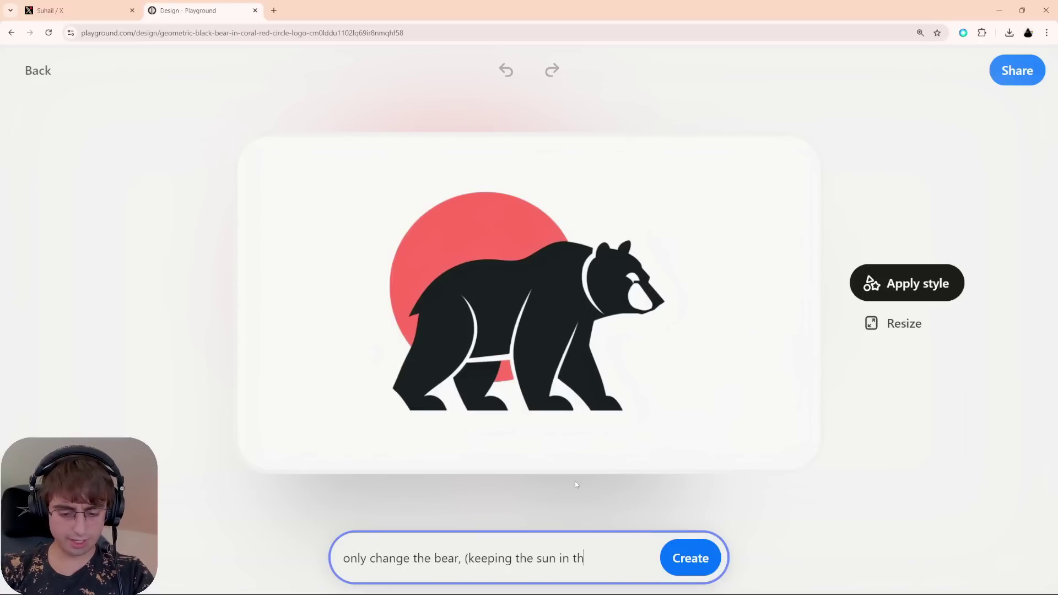
pyautogui.write('e back')
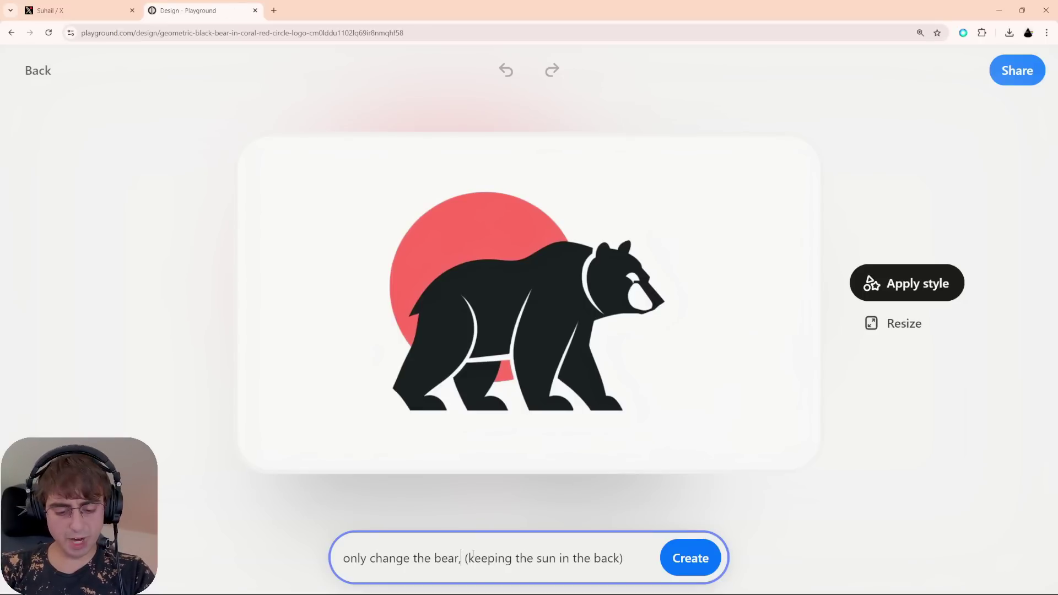
pyautogui.write(' to a jey')
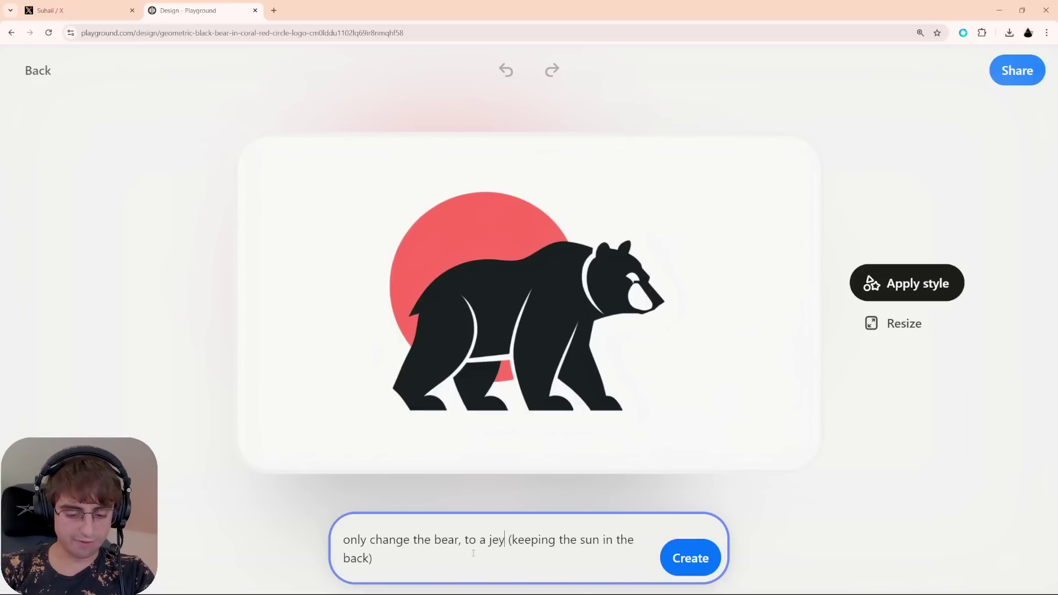
pyautogui.press('BackSpace')
pyautogui.write('llyfish')
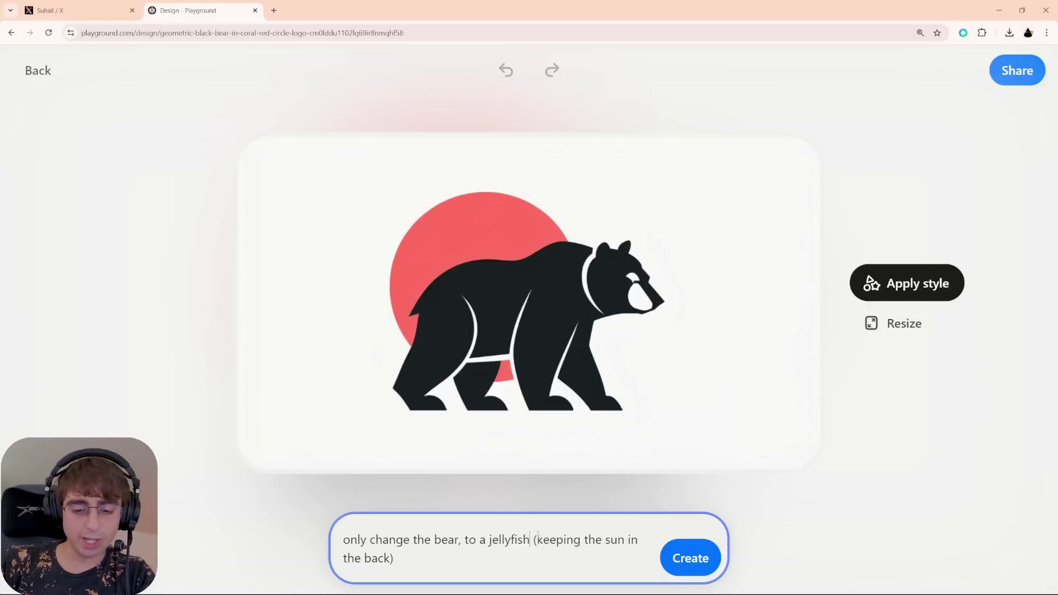
pyautogui.click(714, 559)
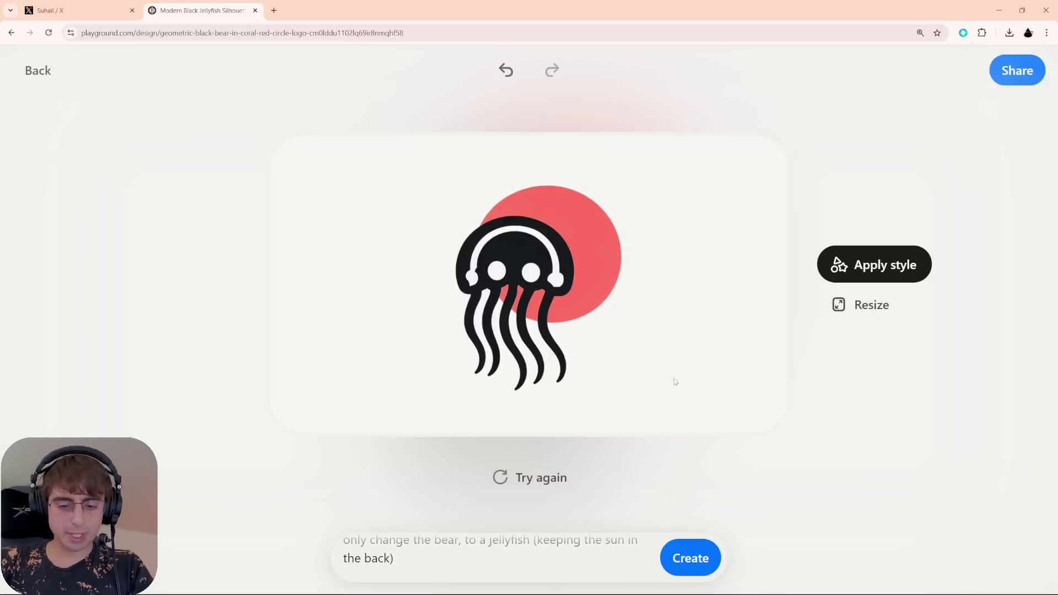
# Adjust the page zoom and select, then deselect, the jellyfish prompt text
pyautogui.hotkey('ctrl', '-')
pyautogui.hotkey('ctrl', '=')
pyautogui.click(392, 540)
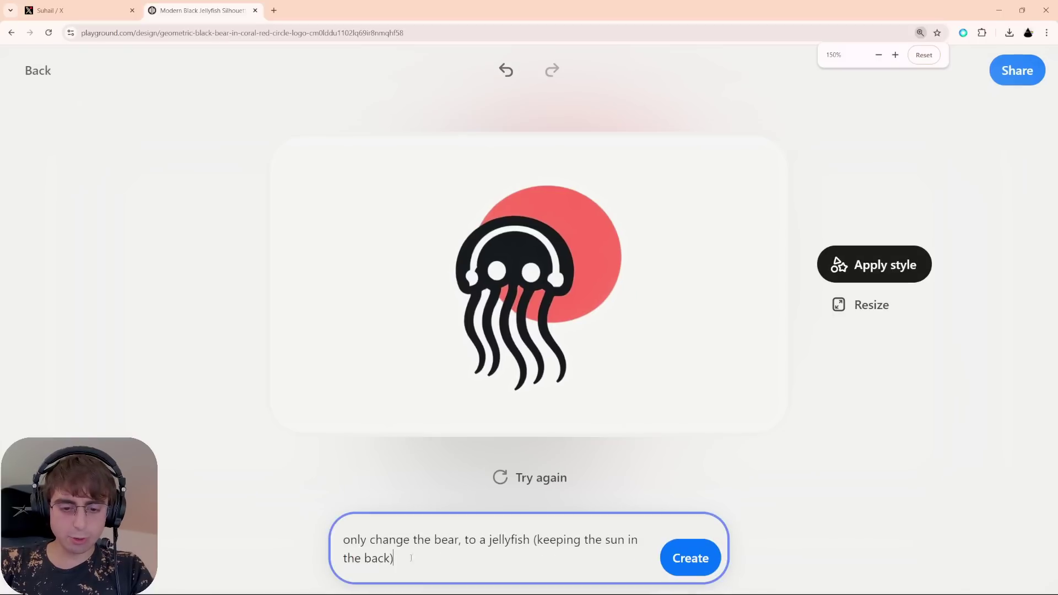
pyautogui.hotkey('ctrl', 'a')
pyautogui.click(425, 542)
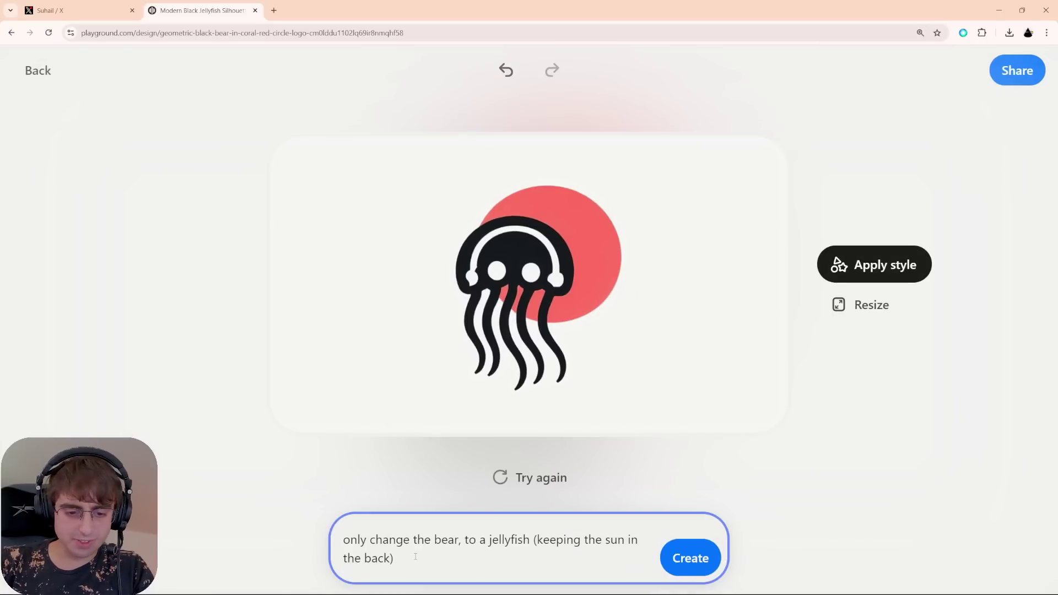
# Return to the top of Logo Templates and open the Panther logo
pyautogui.click(38, 70)
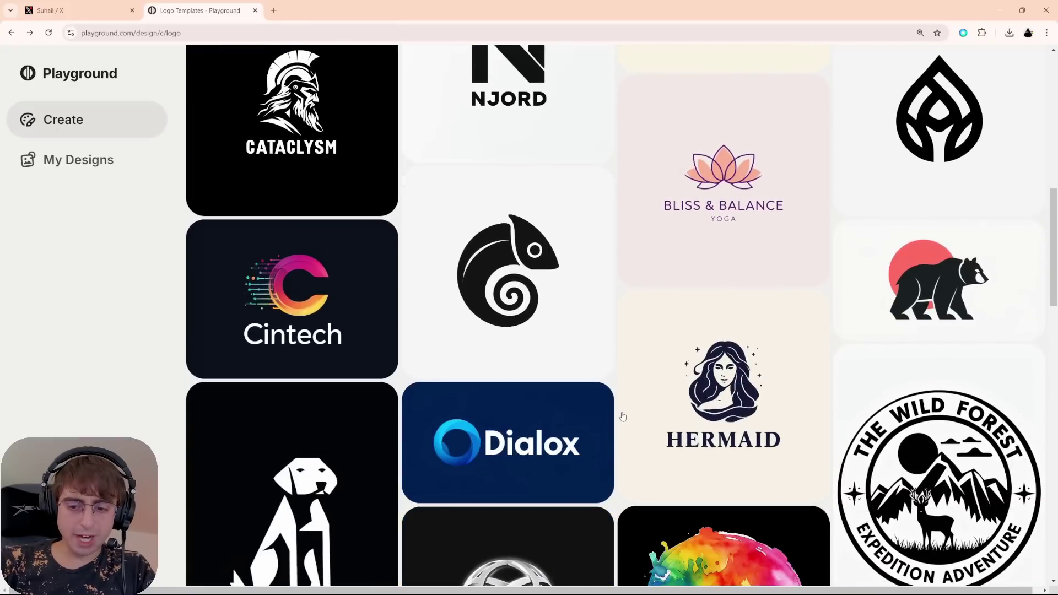
pyautogui.scroll(5, 622, 416)
pyautogui.scroll(2, 604, 414)
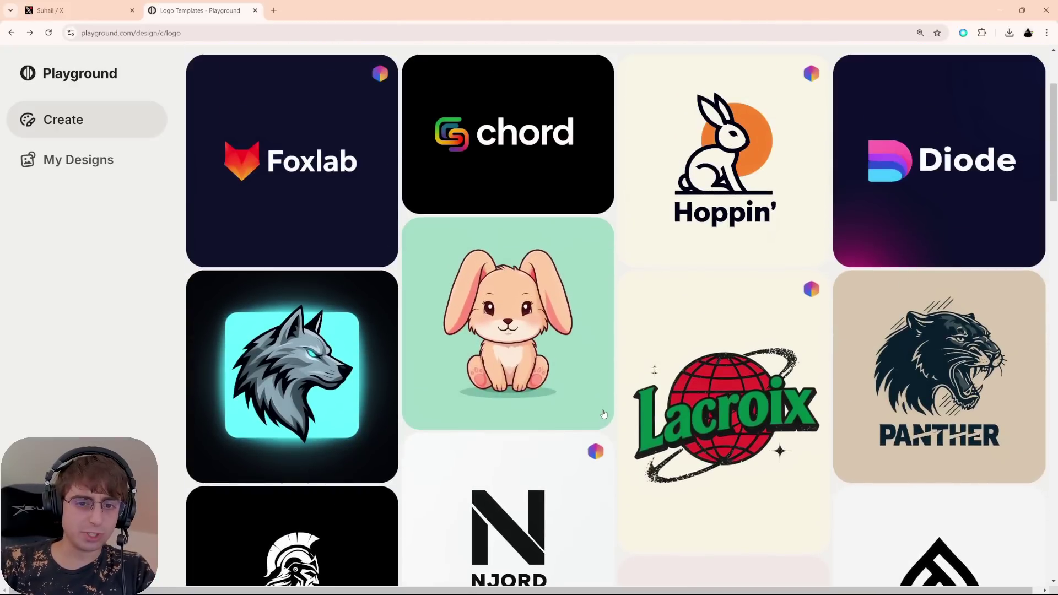
pyautogui.click(939, 376)
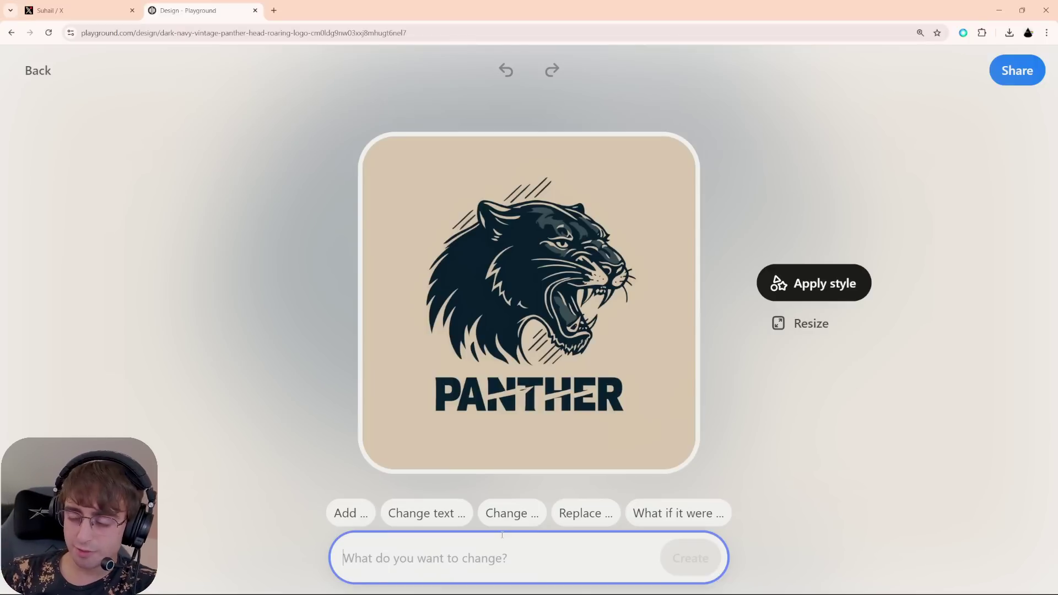
# Ask to keep the Panther logo's exact style but make it for "centipedes", then generate
pyautogui.write('keep ')
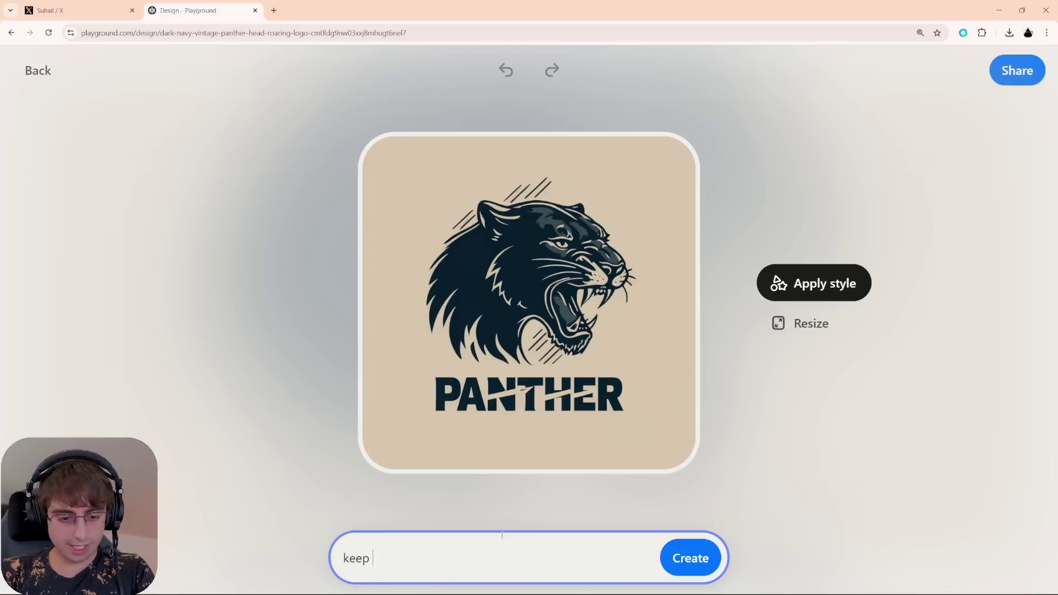
pyautogui.write('the same exac')
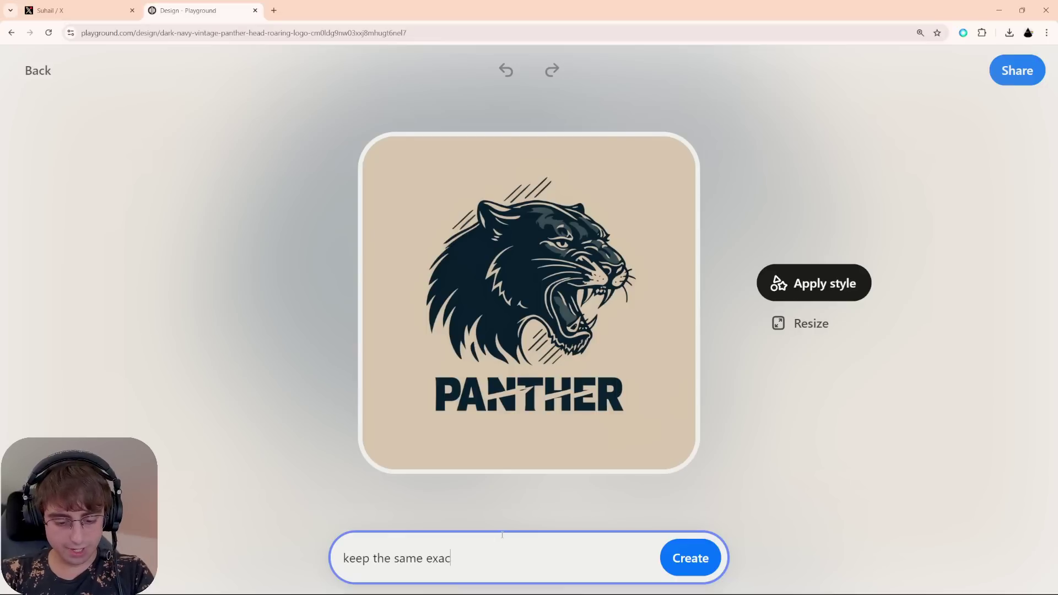
pyautogui.write('t style, but make t')
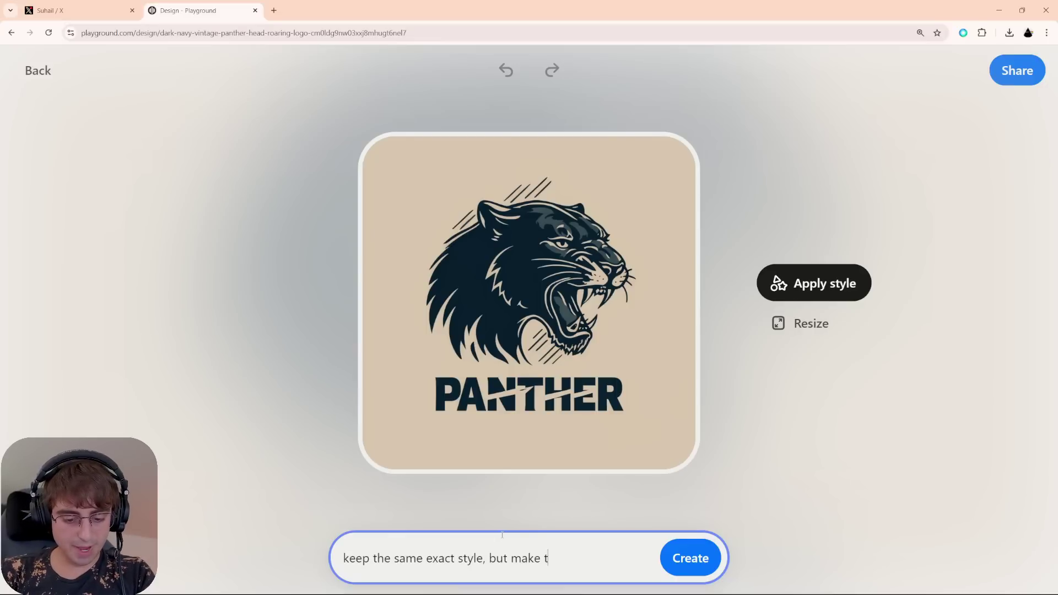
pyautogui.write('his for the "')
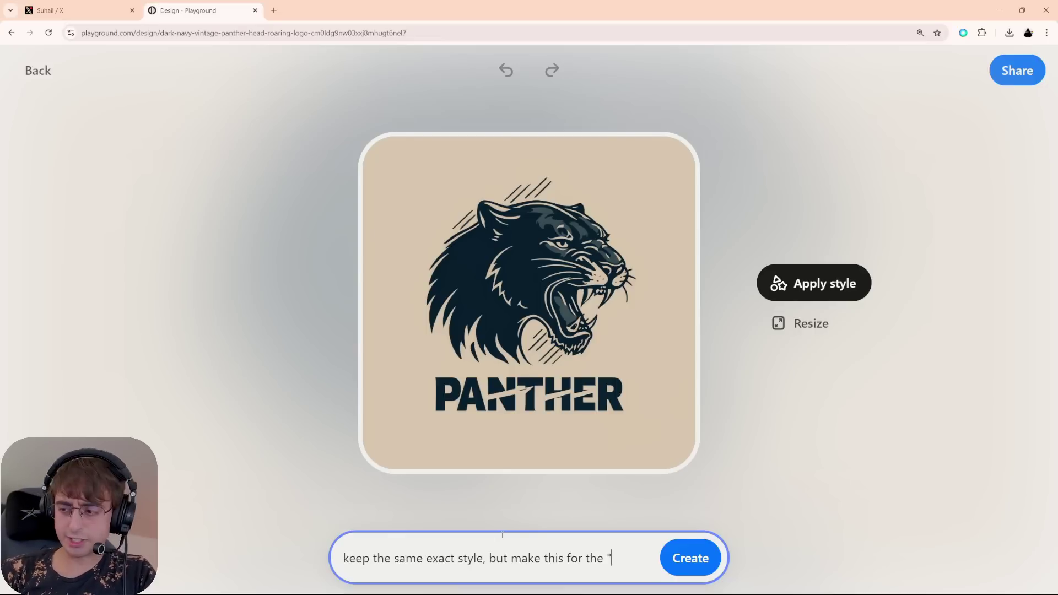
pyautogui.write('centipedes')
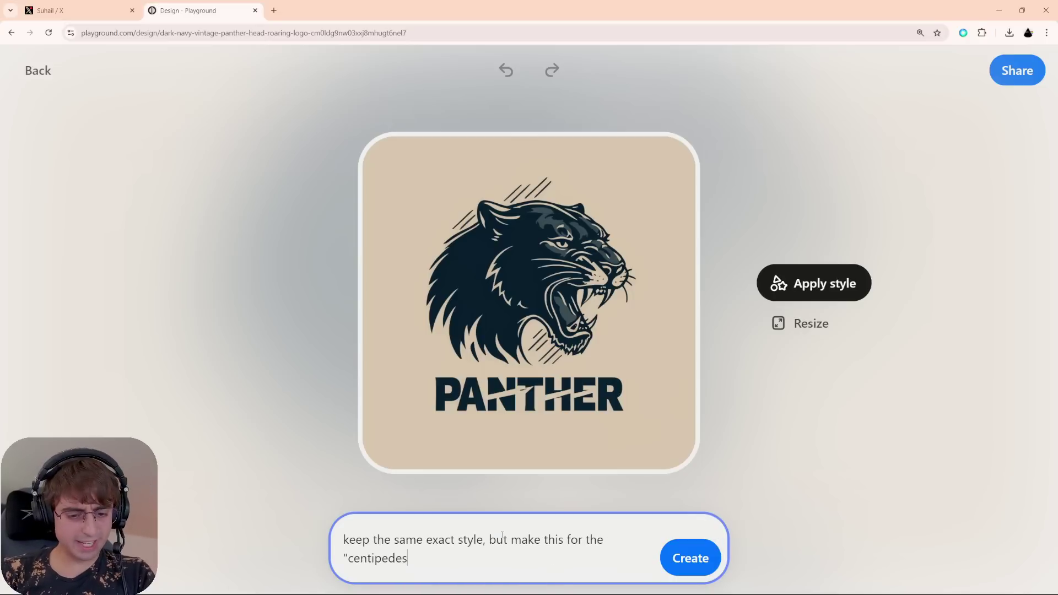
pyautogui.write('"')
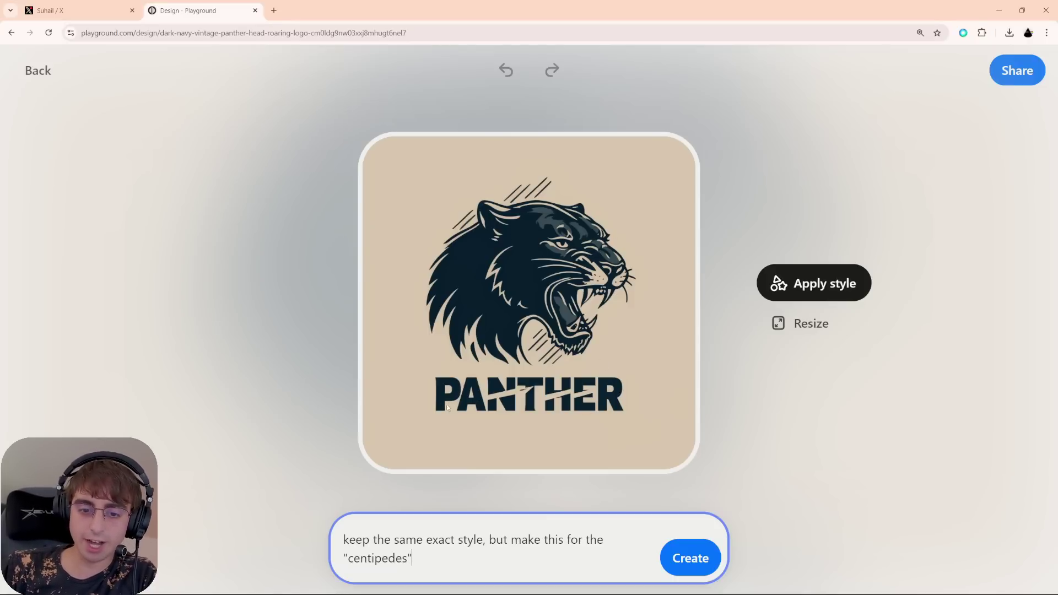
pyautogui.hotkey('ctrl', 'a')
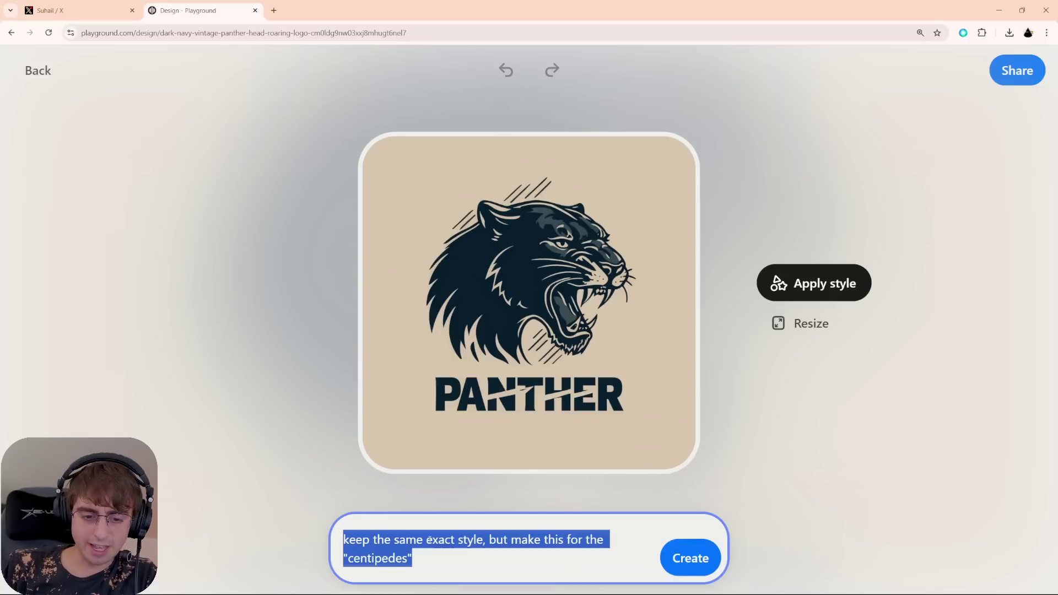
pyautogui.click(482, 557)
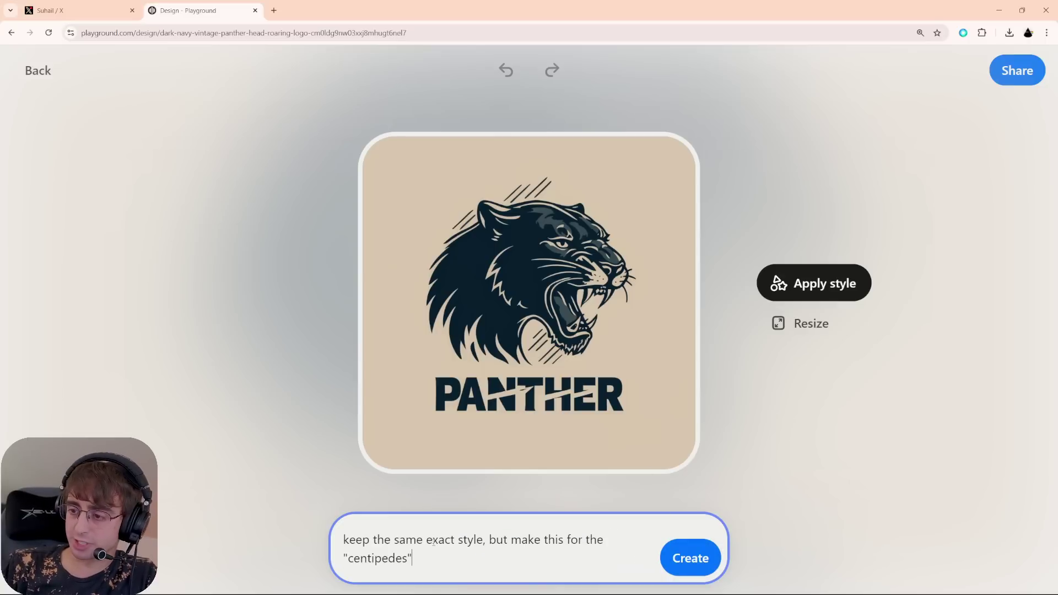
pyautogui.hotkey('ctrl', 'a')
pyautogui.press('Right')
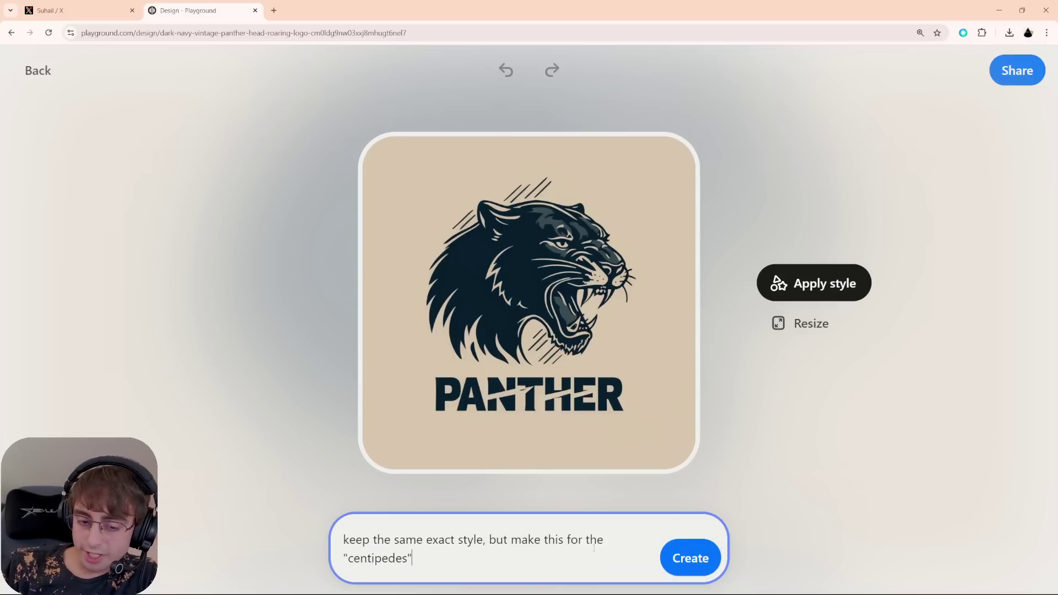
pyautogui.click(677, 560)
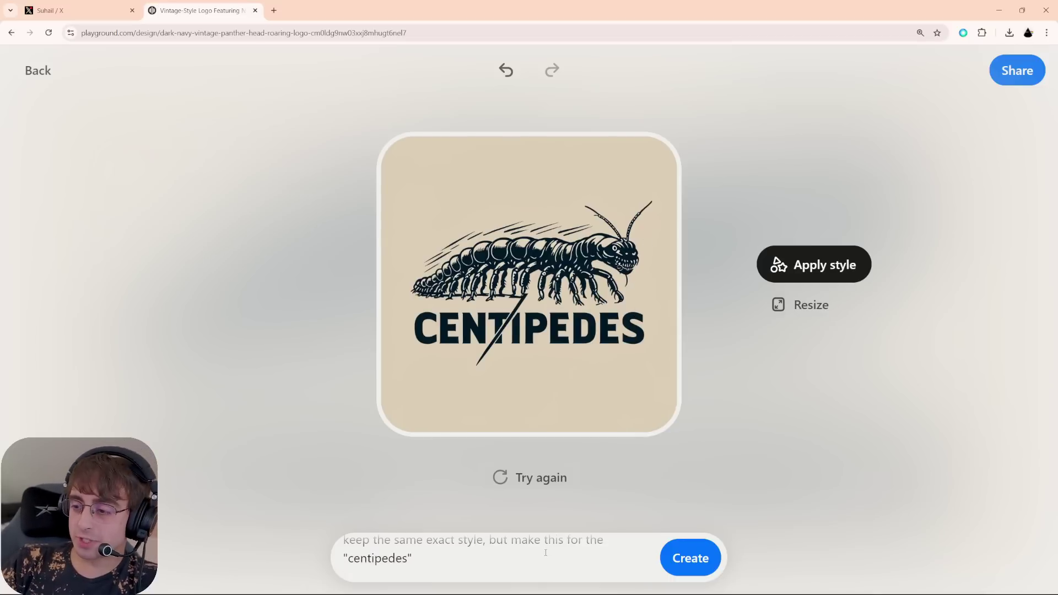
# Undo the centipede logo back to the Panther and drag that image into a ChatGPT message
pyautogui.scroll(1, 535, 554)
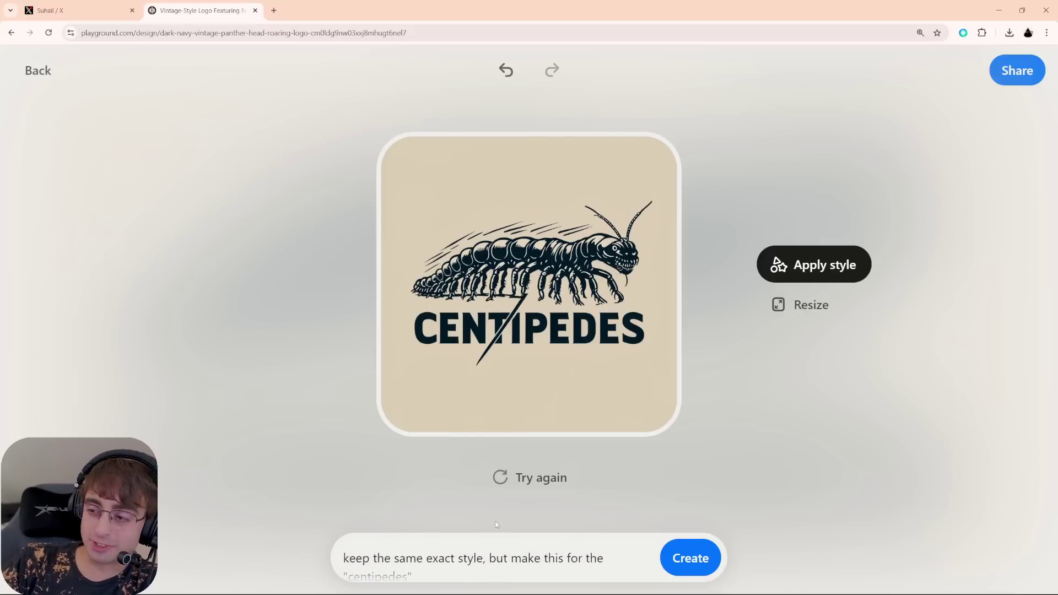
pyautogui.hotkey('ctrl', 'z')
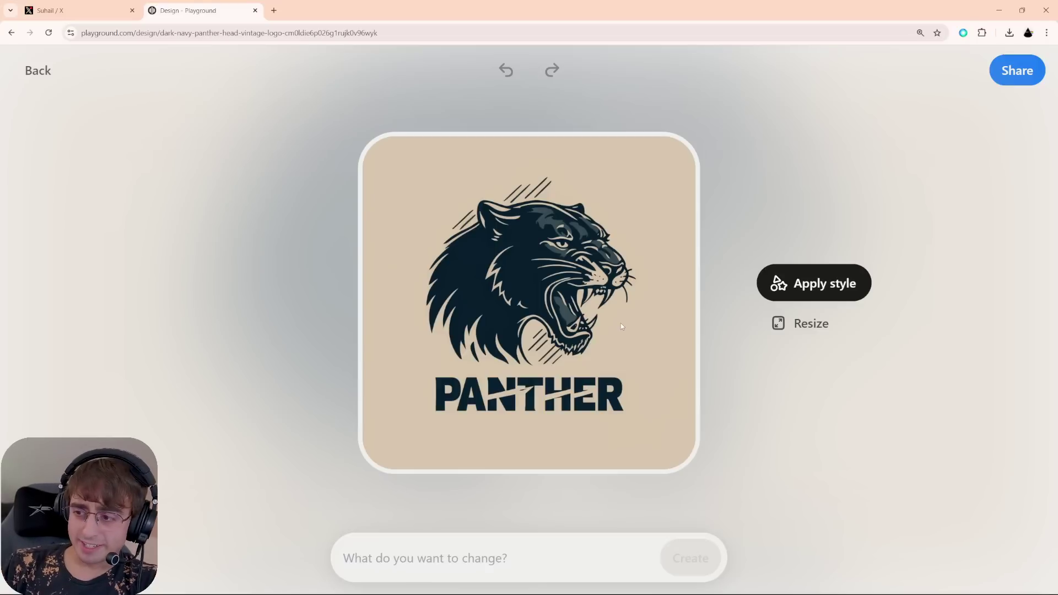
pyautogui.moveTo(622, 326); pyautogui.dragTo(557, 334)
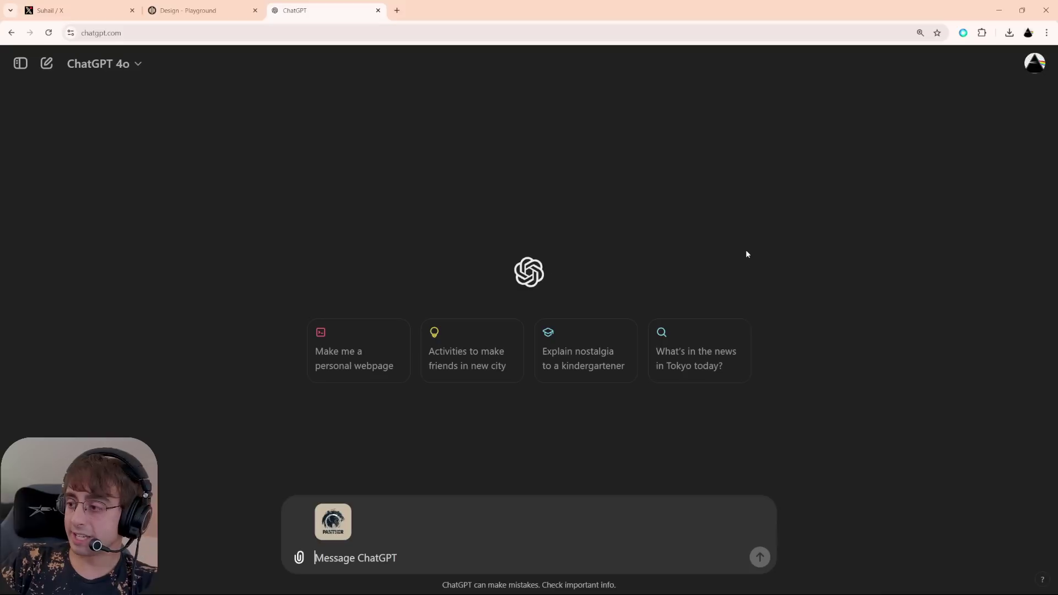
# Ask ChatGPT to change the panther logo to represent the "centipedes" and view the result full size
pyautogui.write('chan')
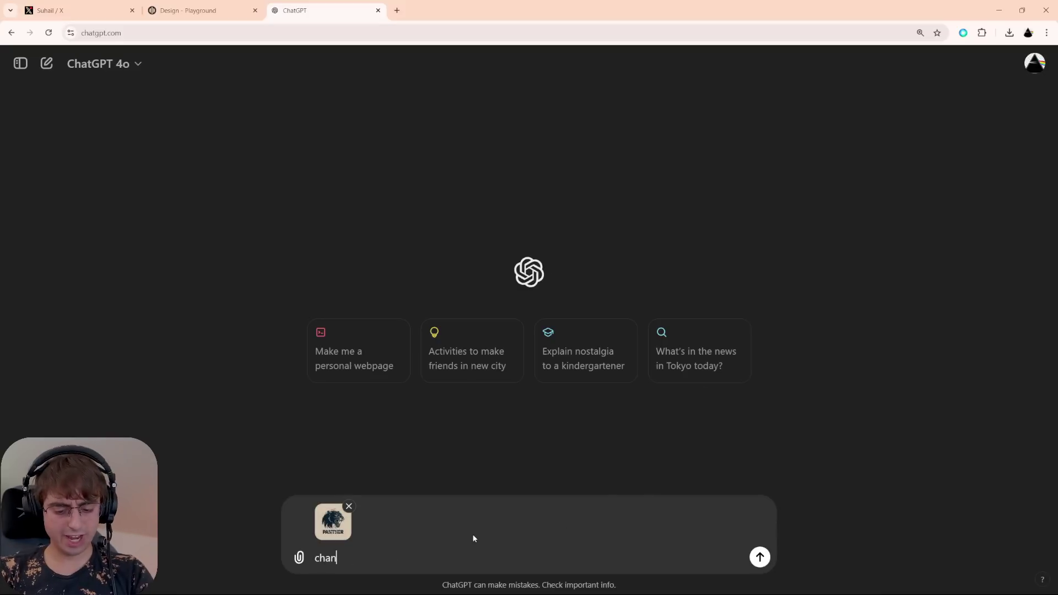
pyautogui.write('ge this to represent the ')
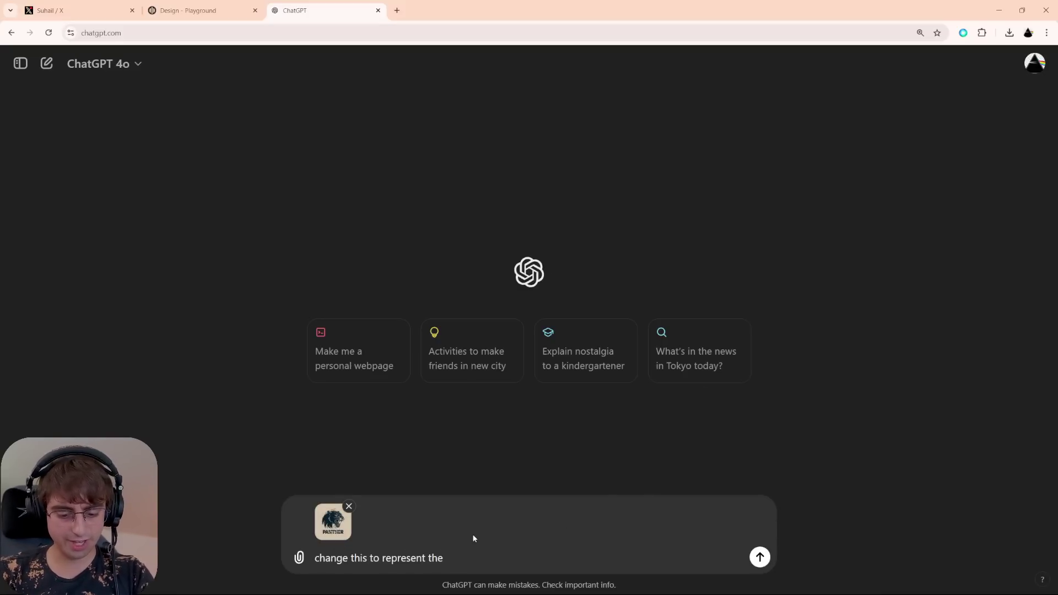
pyautogui.write('"centipedes"')
pyautogui.press('Return')
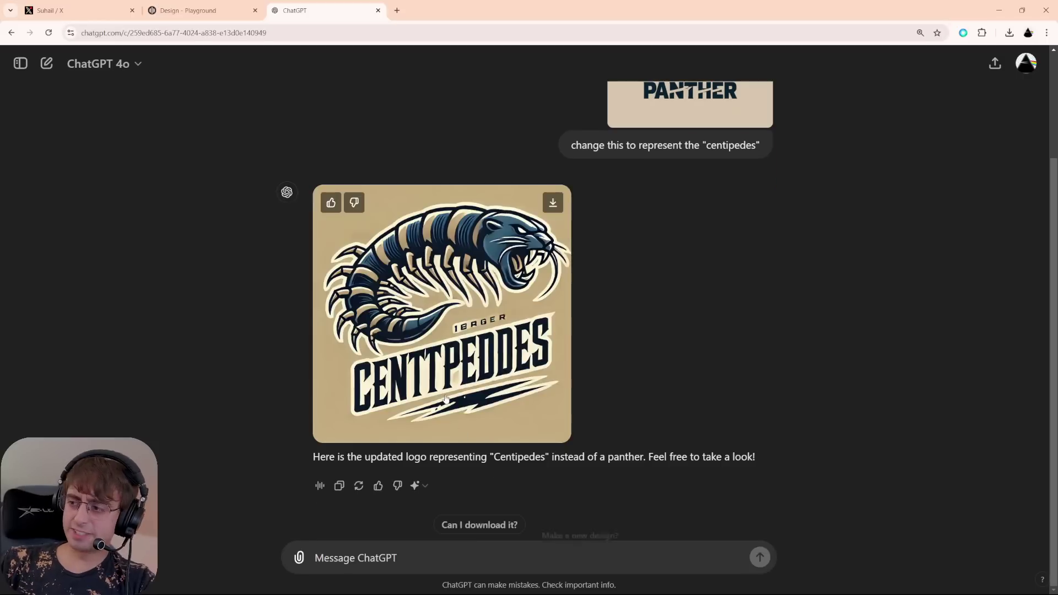
pyautogui.click(470, 373)
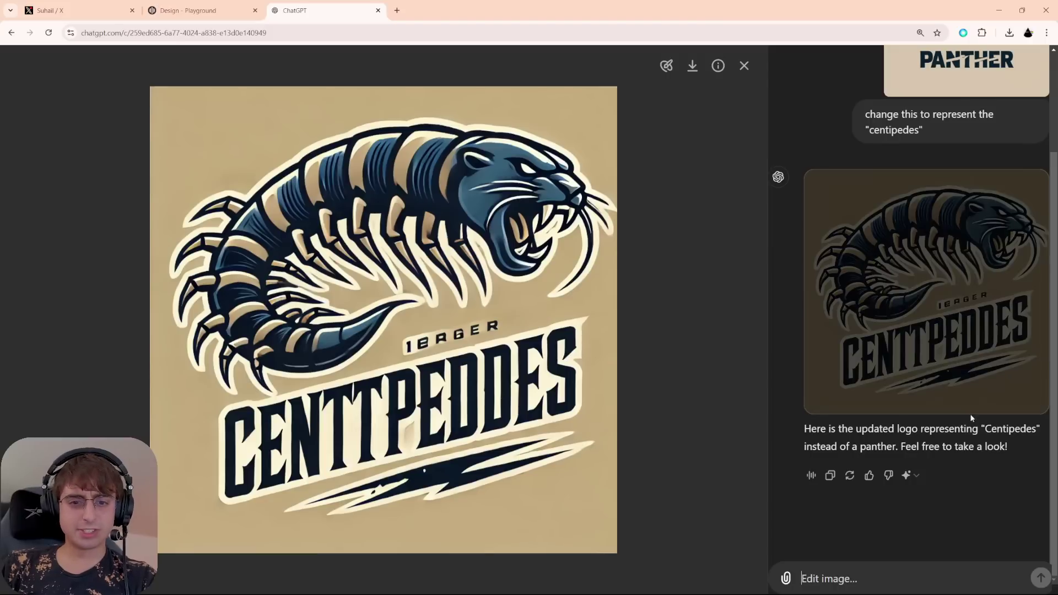
pyautogui.scroll(3, 971, 422)
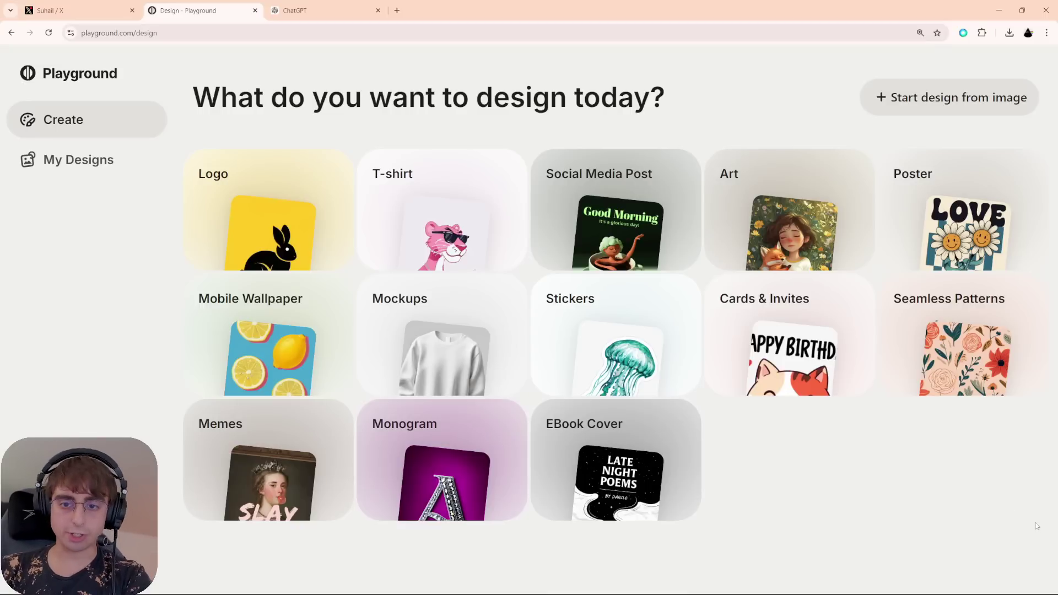
# Scroll the Social Media Post templates and open the premium 'Secrets You Should Know' design
pyautogui.click(617, 226)
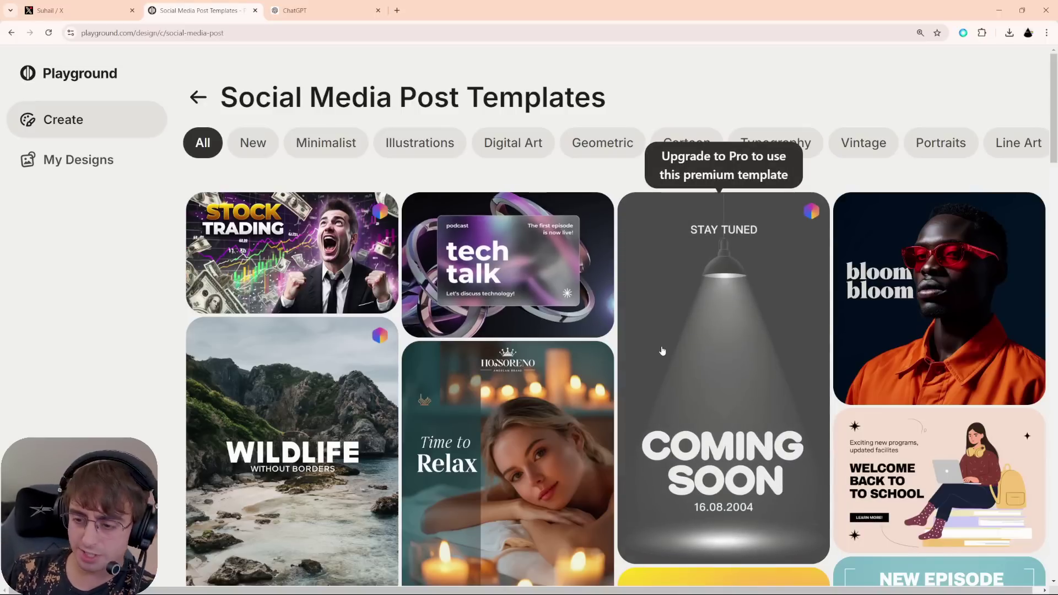
pyautogui.scroll(-7, 663, 351)
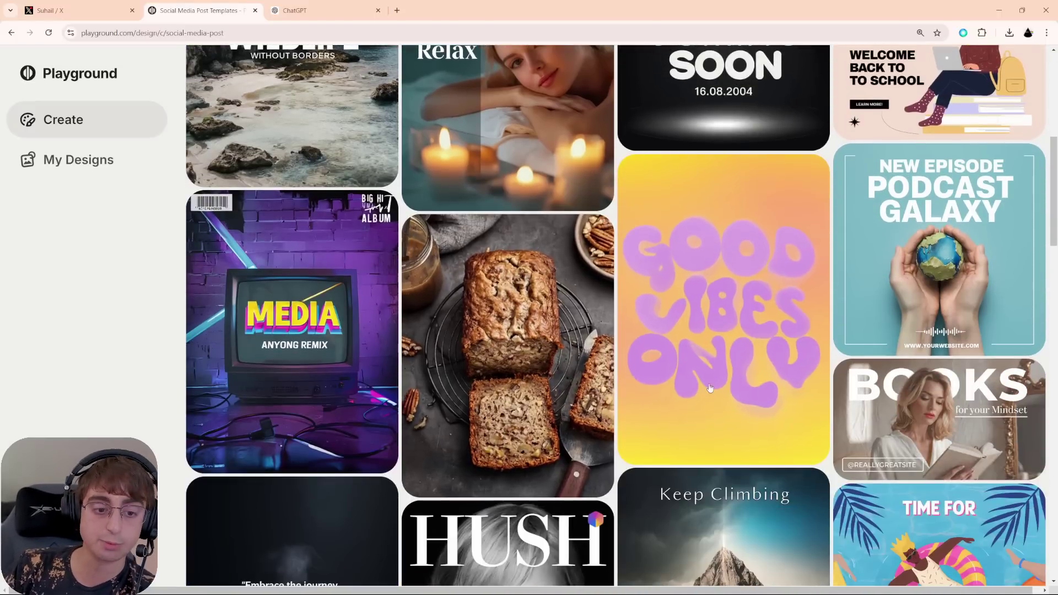
pyautogui.scroll(-5, 689, 396)
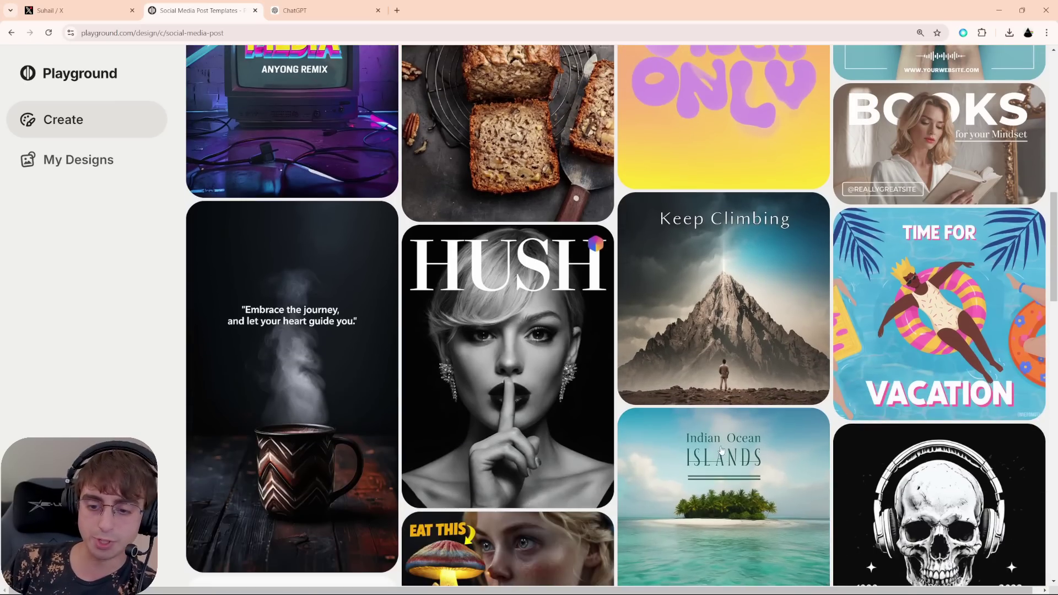
pyautogui.scroll(-10, 752, 469)
pyautogui.scroll(-4, 749, 466)
pyautogui.scroll(4, 669, 444)
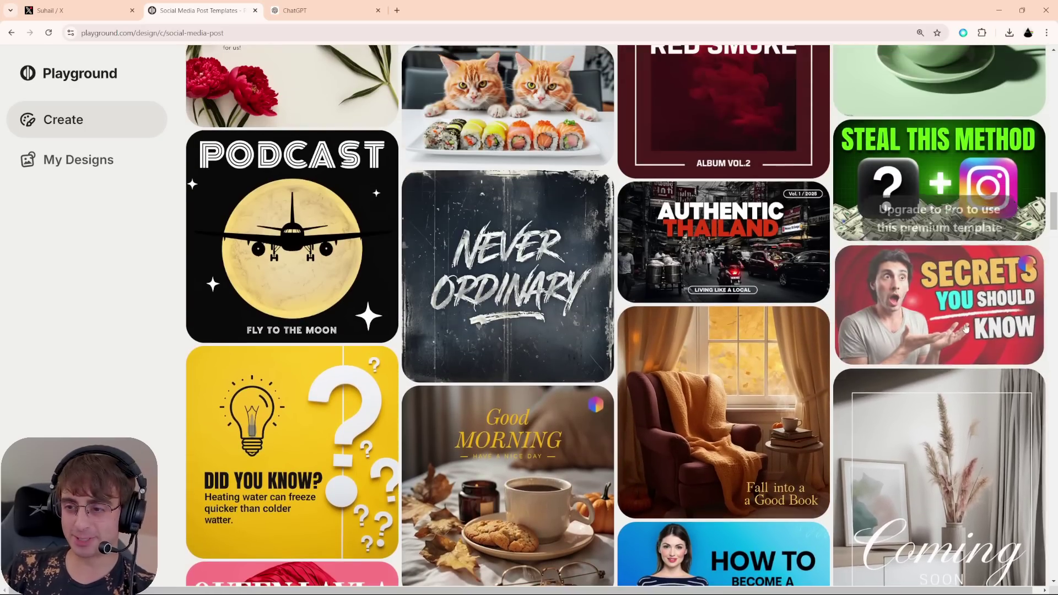
pyautogui.click(937, 287)
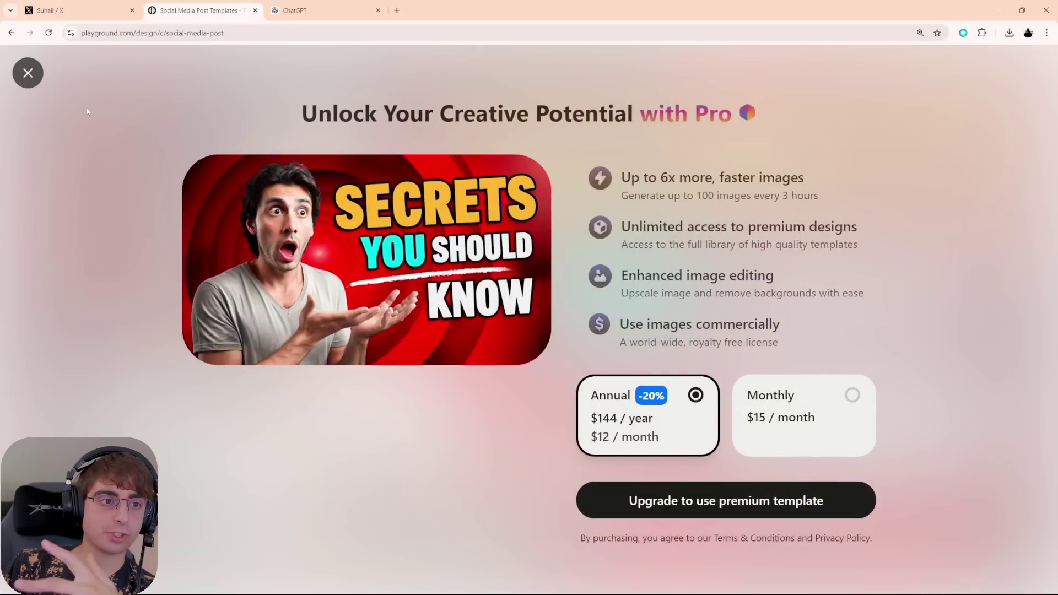
# Compare the Monthly and Annual Pro plan options in the upgrade offer
pyautogui.moveTo(708, 113); pyautogui.dragTo(796, 119)
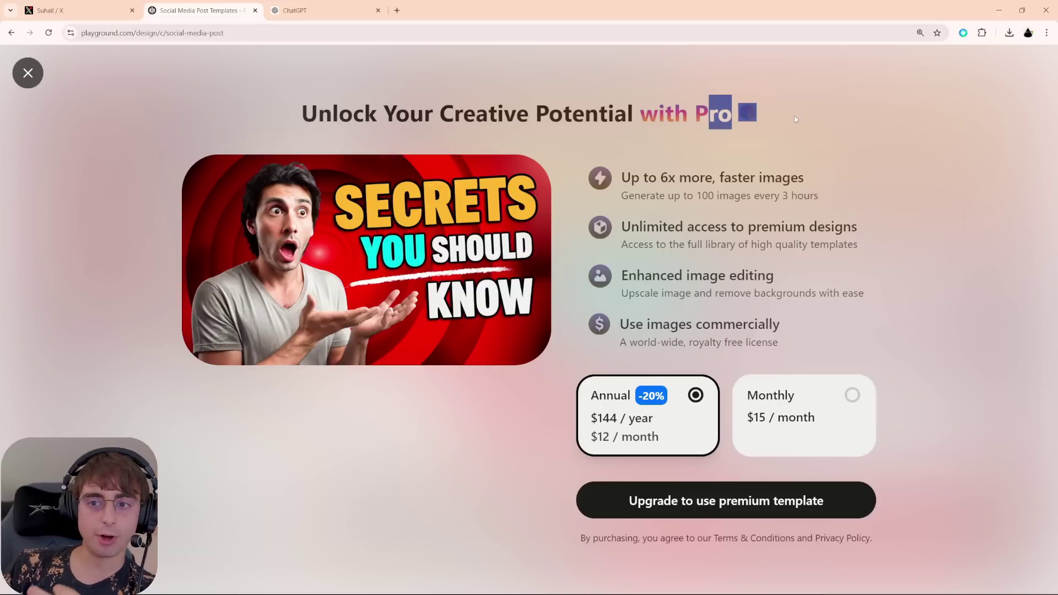
pyautogui.click(781, 128)
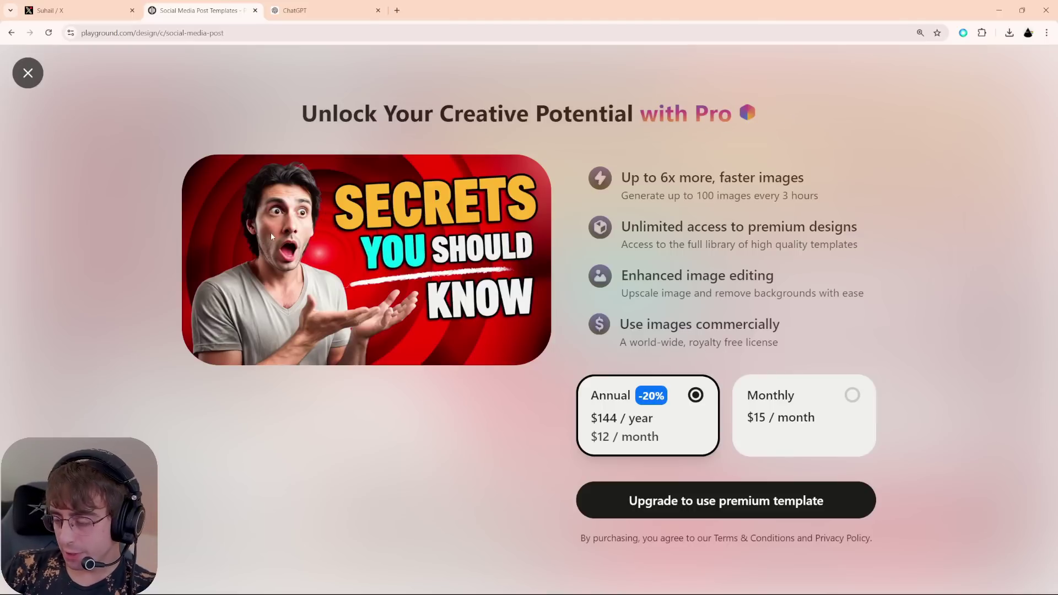
pyautogui.click(802, 430)
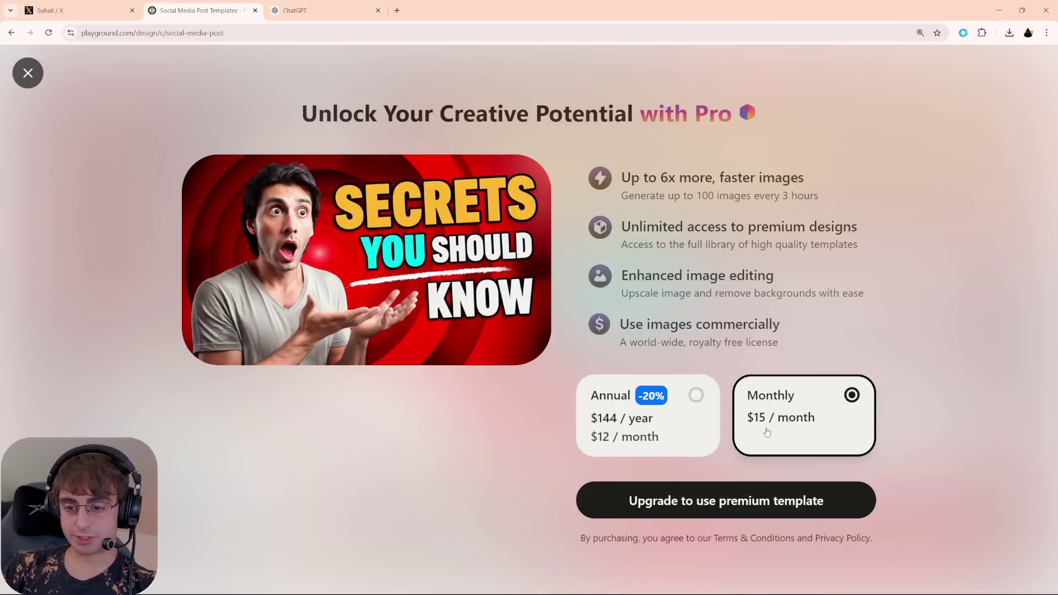
pyautogui.click(713, 425)
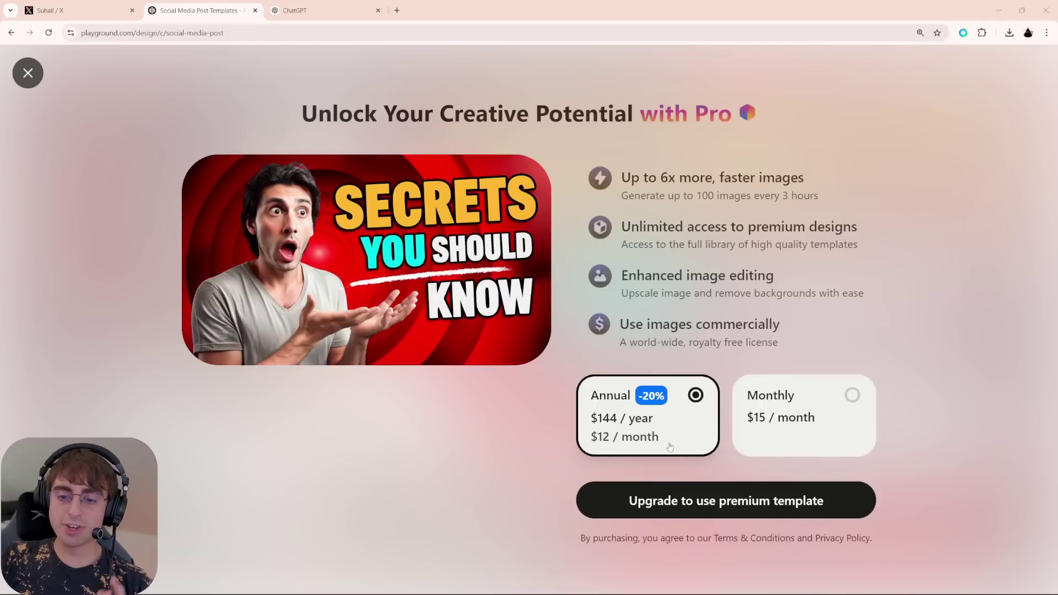
# Settle on the $15 Monthly plan, dismiss the offer, and open the 'How to Become a Freelancer' template
pyautogui.click(778, 420)
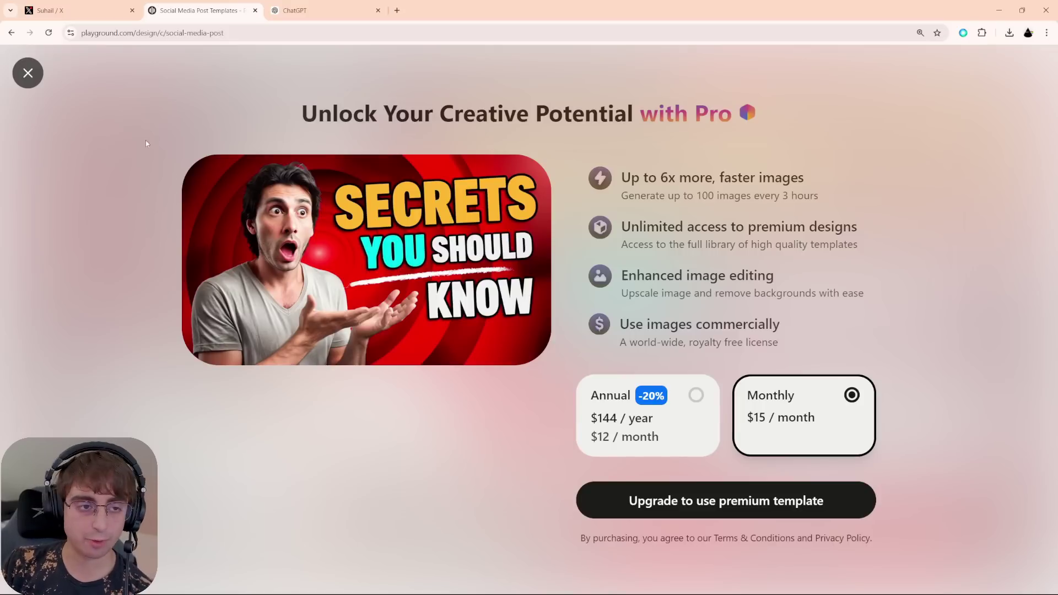
pyautogui.click(27, 73)
pyautogui.click(722, 306)
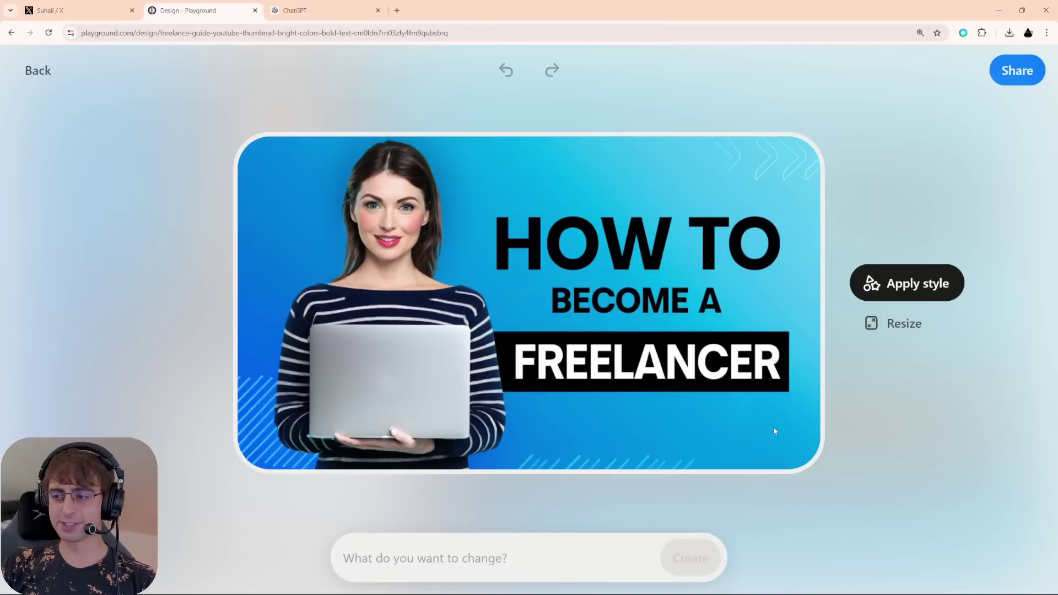
# Request that the woman in the Freelancer thumbnail be turned into a picture of a lemon
pyautogui.click(454, 544)
pyautogui.write('that ')
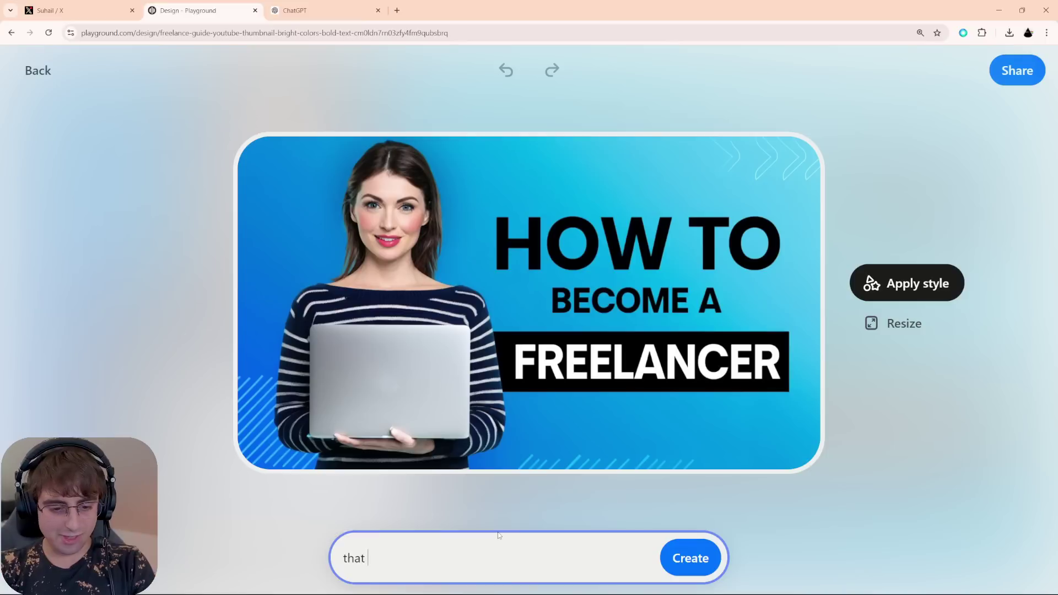
pyautogui.write('lady is super')
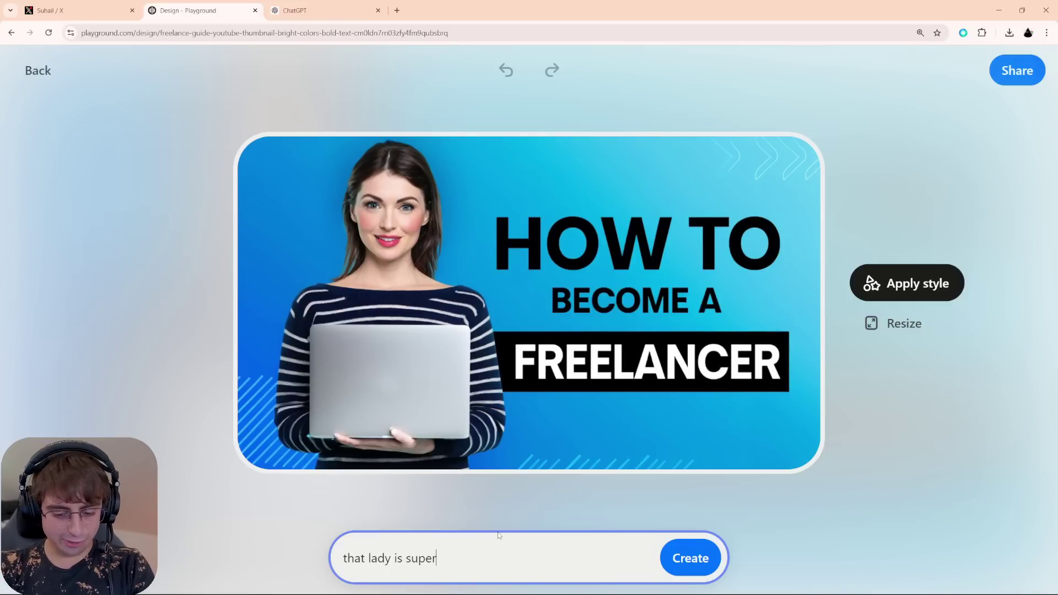
pyautogui.write(' creepy! please ')
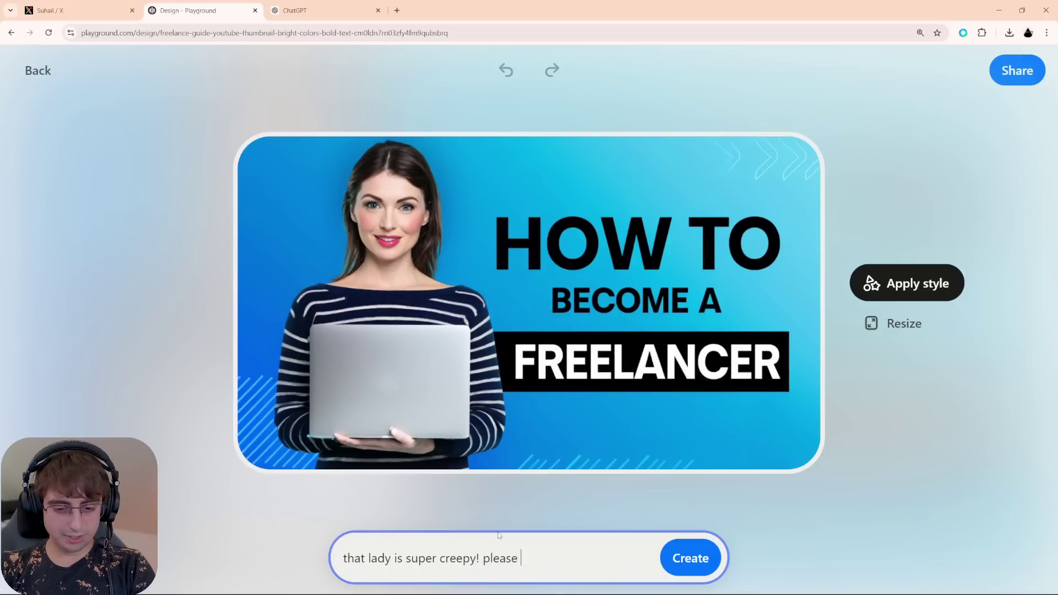
pyautogui.write('turn her into ')
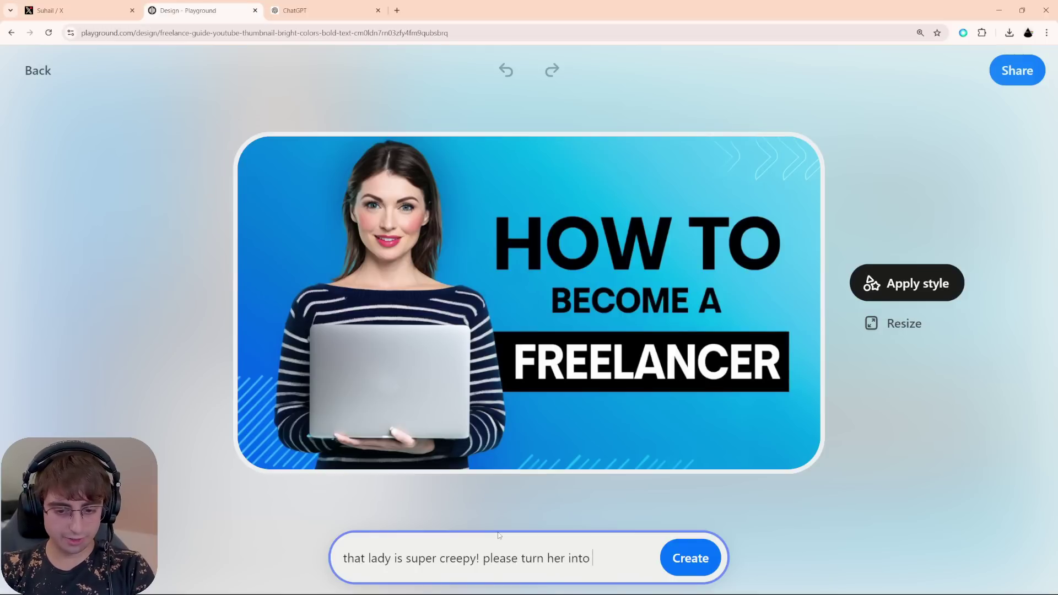
pyautogui.write('a picture of a lemon.')
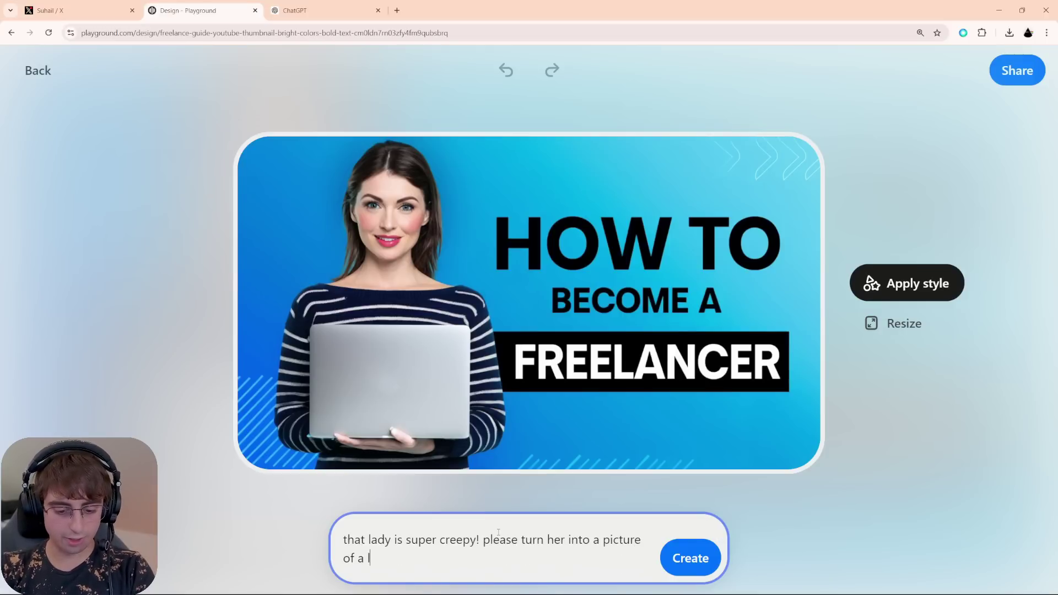
pyautogui.press('Return')
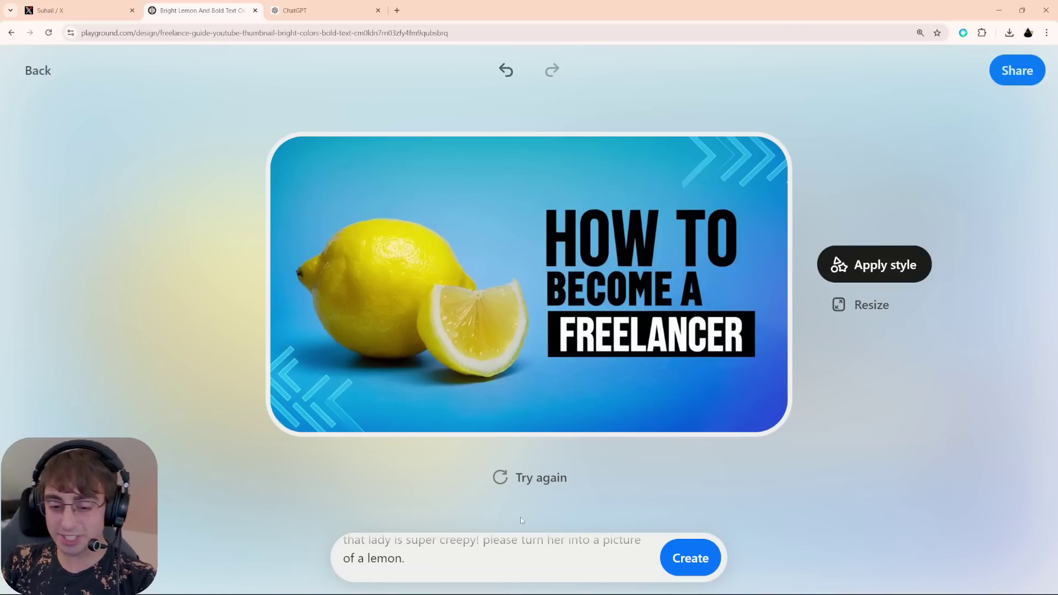
pyautogui.click(532, 542)
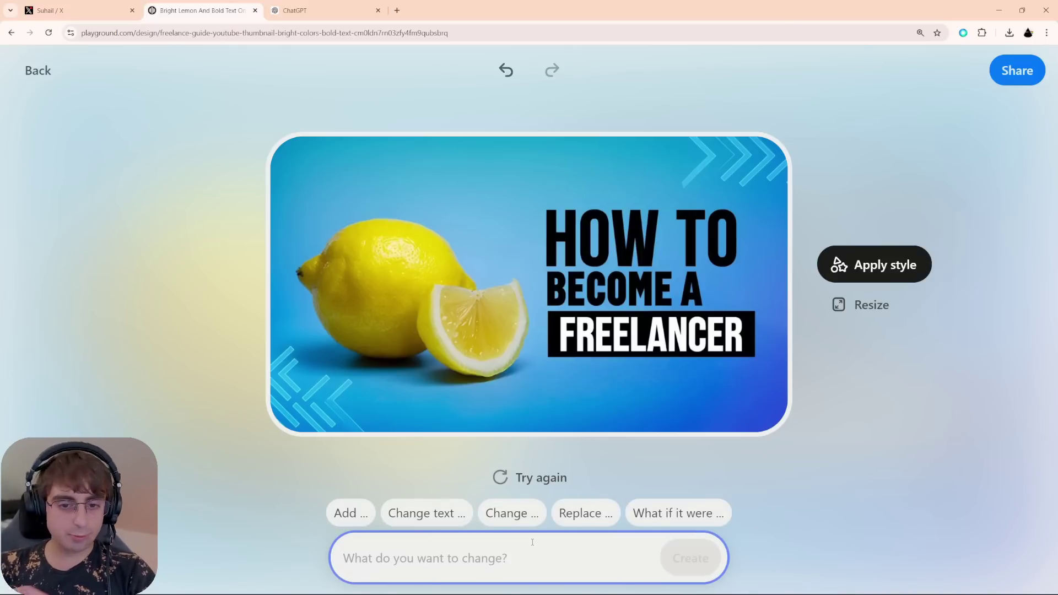
# Request that the thumbnail text read "How to become a lemon" and submit it
pyautogui.write('change the')
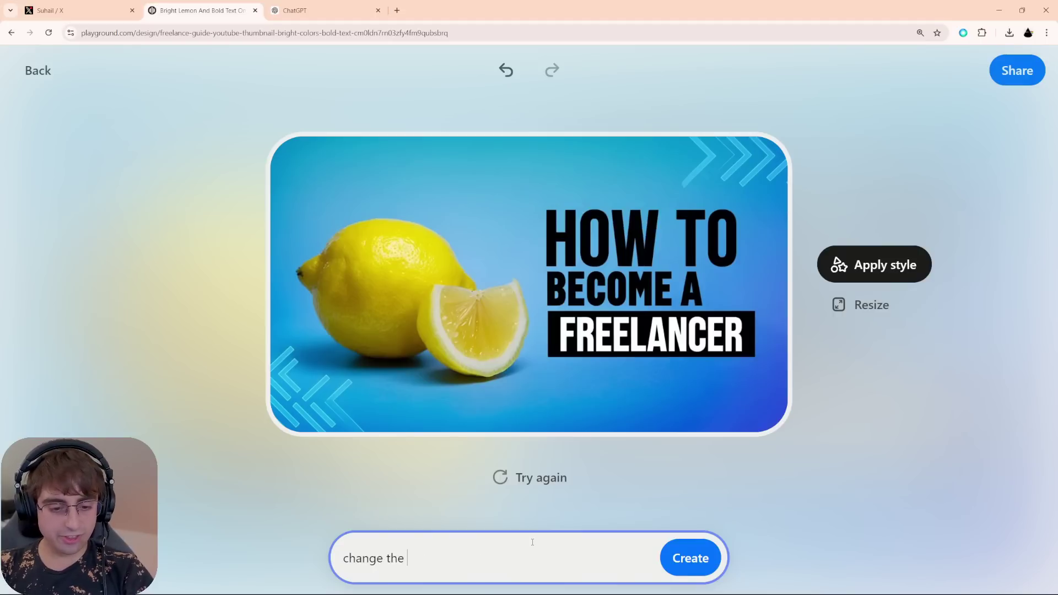
pyautogui.write('text to read')
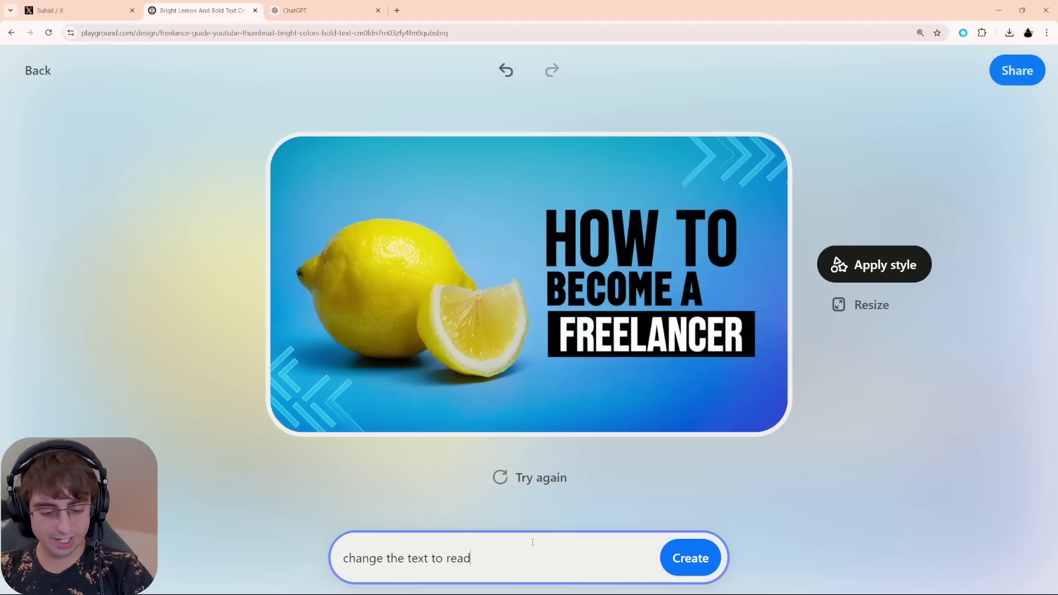
pyautogui.write(' "How to become a l')
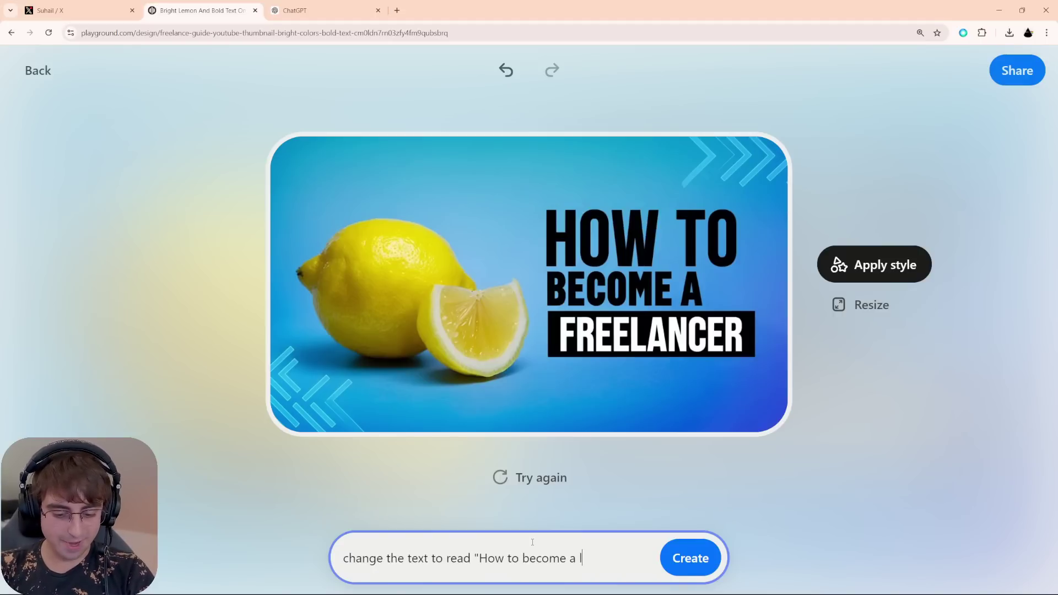
pyautogui.write('emon"')
pyautogui.click(693, 561)
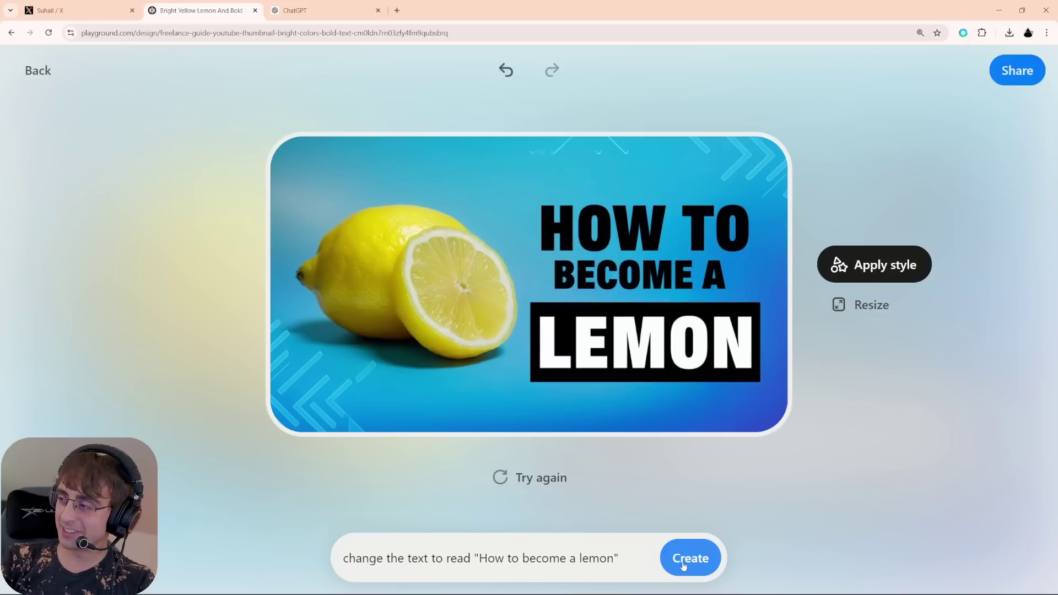
pyautogui.hotkey('ctrl', 't')
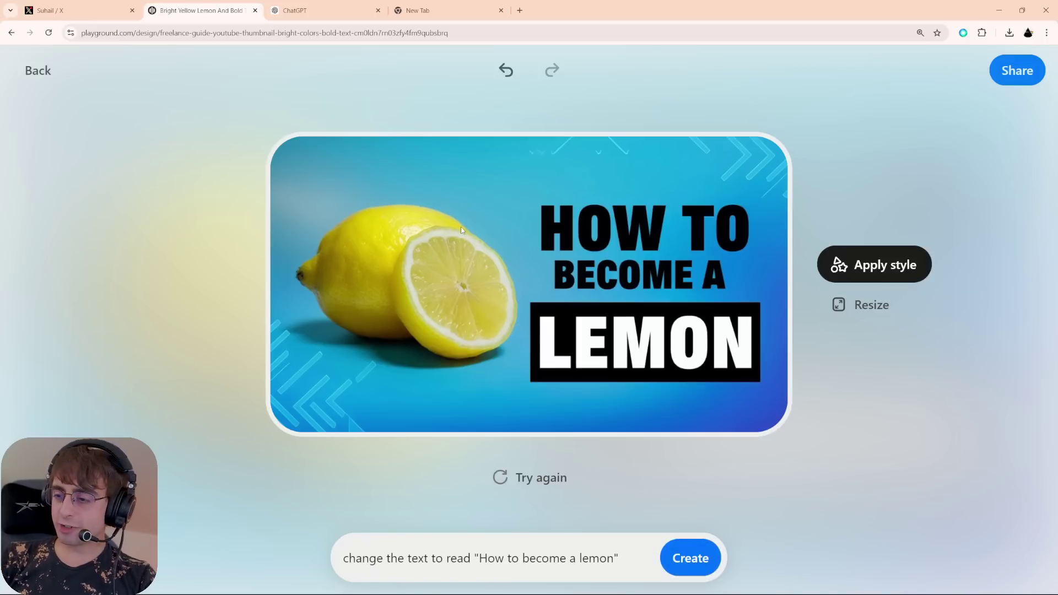
# Load ideogram in a new tab, expand its prompt editor, then return to the lemon thumbnail
pyautogui.write('ideogram')
pyautogui.press('Return')
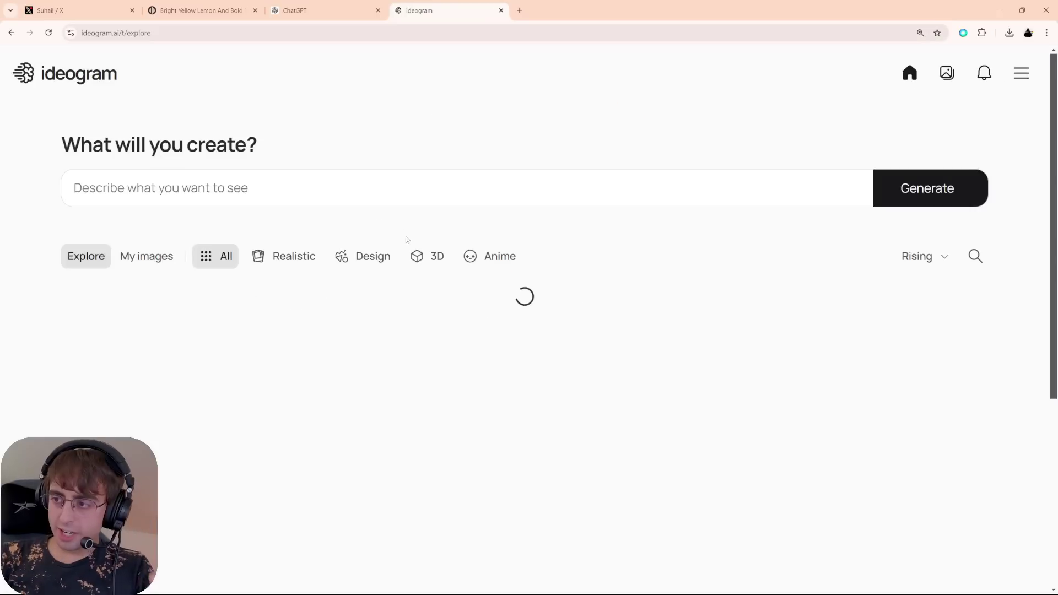
pyautogui.click(380, 198)
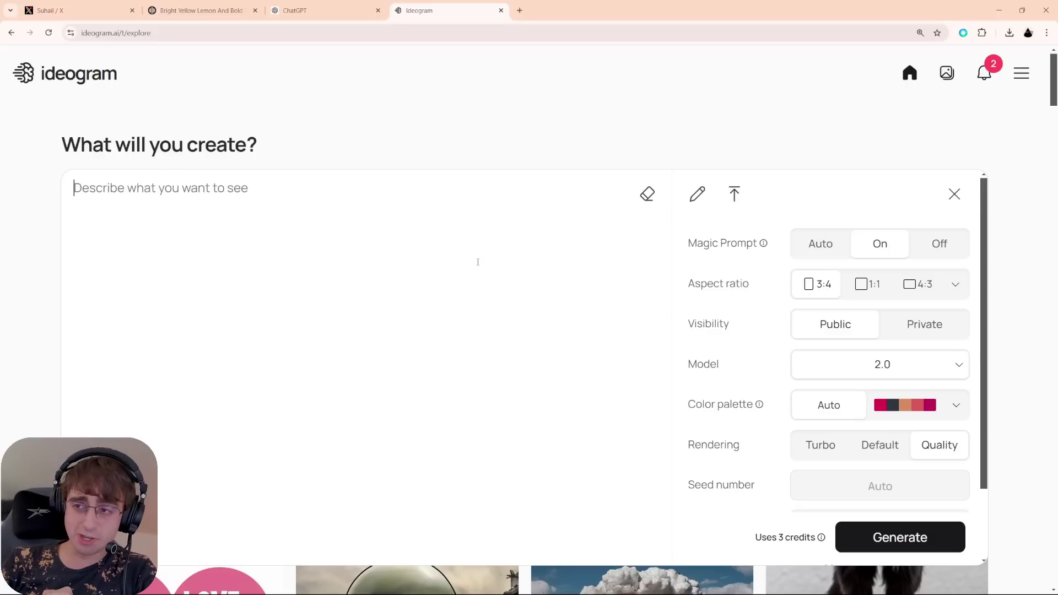
pyautogui.click(201, 10)
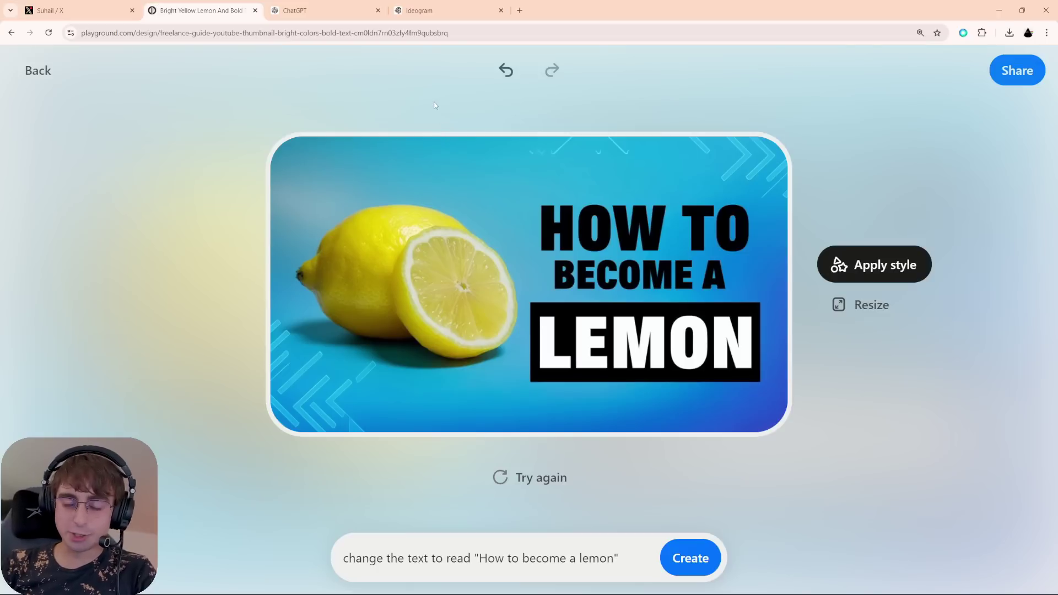
# Generate Ideogram images from the prompt 'make me a youtube thumbnail for how to become a lemon'
pyautogui.click(441, 11)
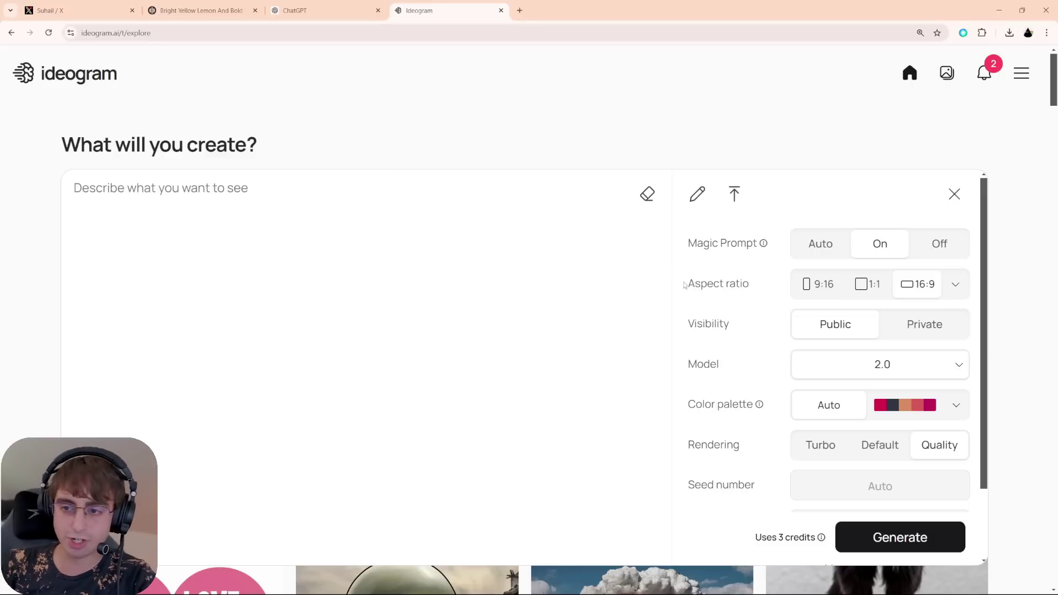
pyautogui.write('make me ')
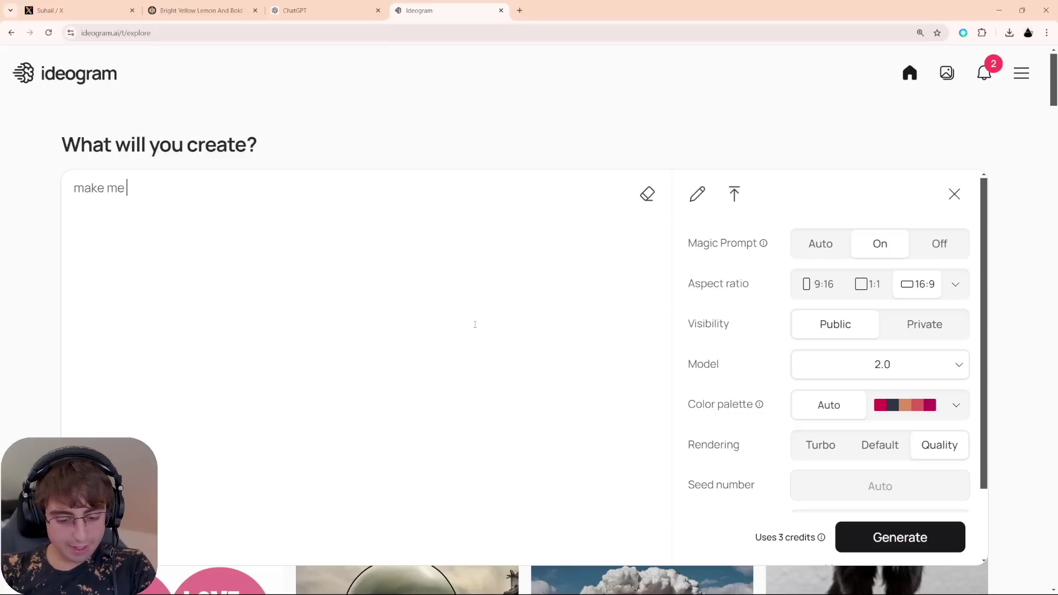
pyautogui.write('a youtube thun')
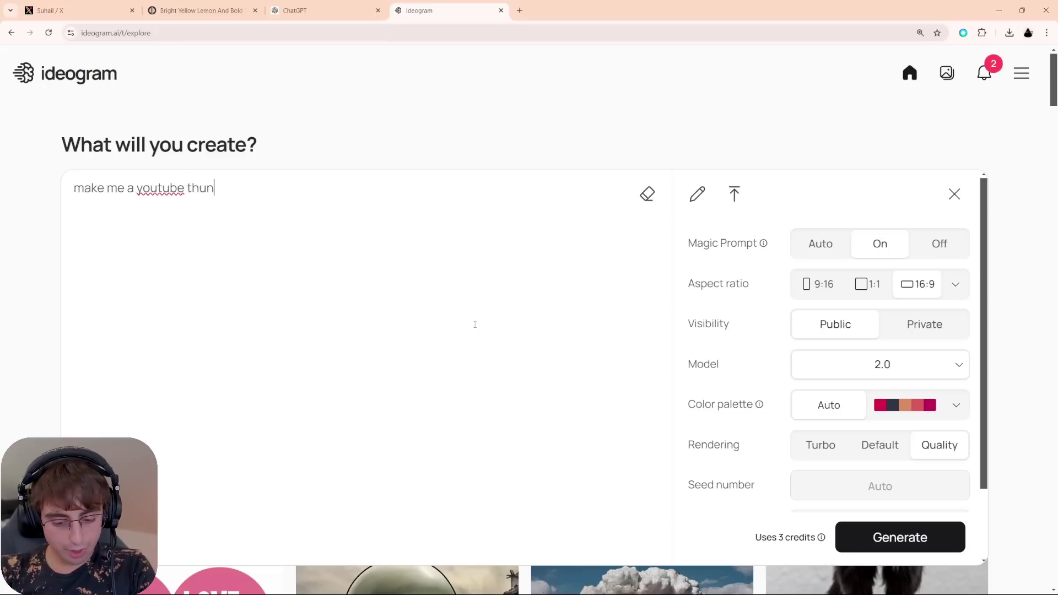
pyautogui.press('BackSpace')
pyautogui.write('mbnail for how to be')
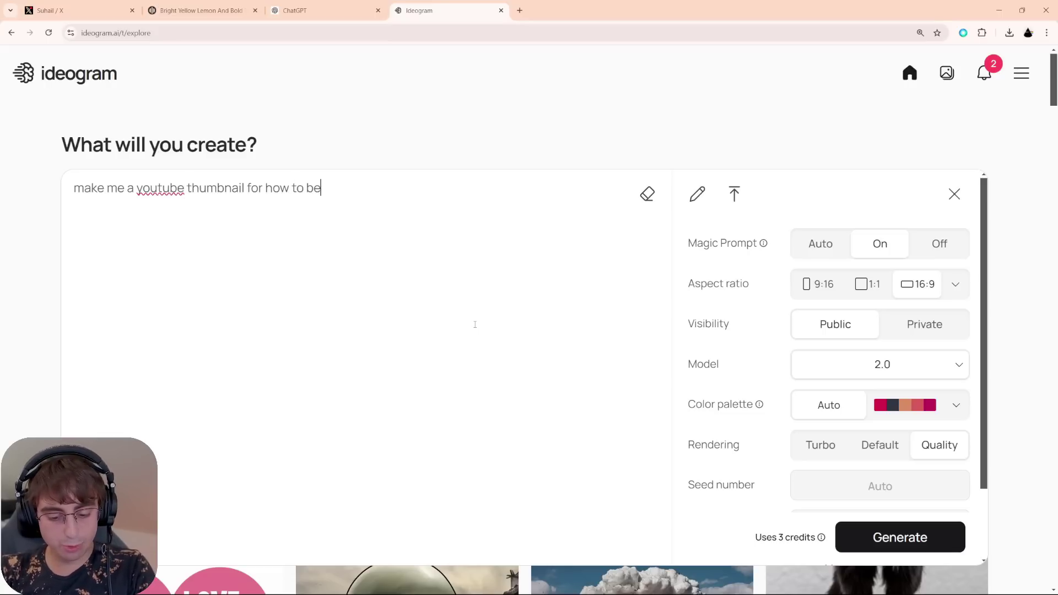
pyautogui.write('come a lemon')
pyautogui.moveTo(400, 188); pyautogui.dragTo(73, 195)
pyautogui.hotkey('ctrl', 'c')
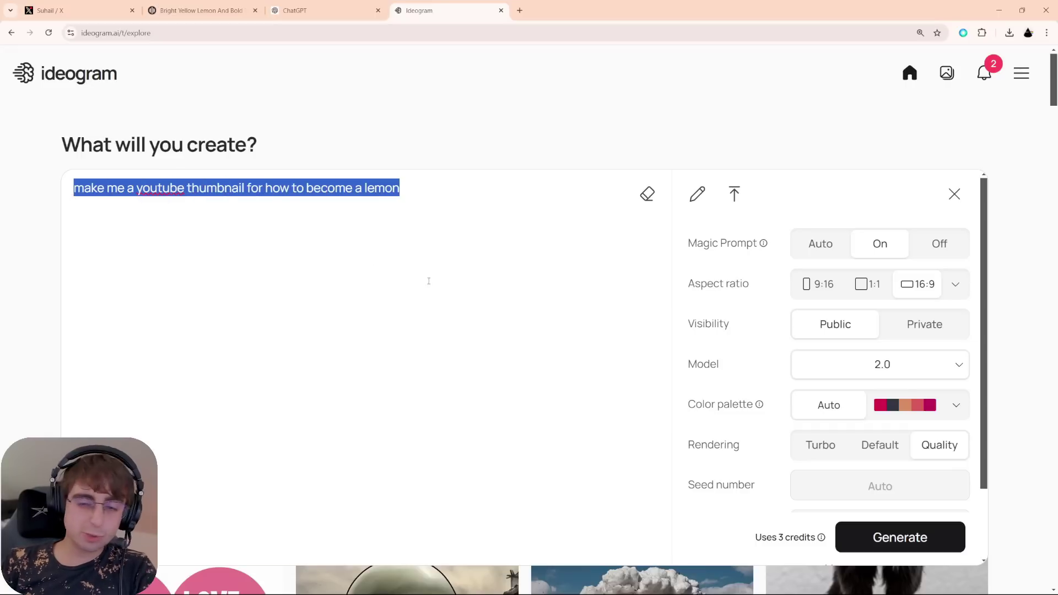
pyautogui.click(883, 538)
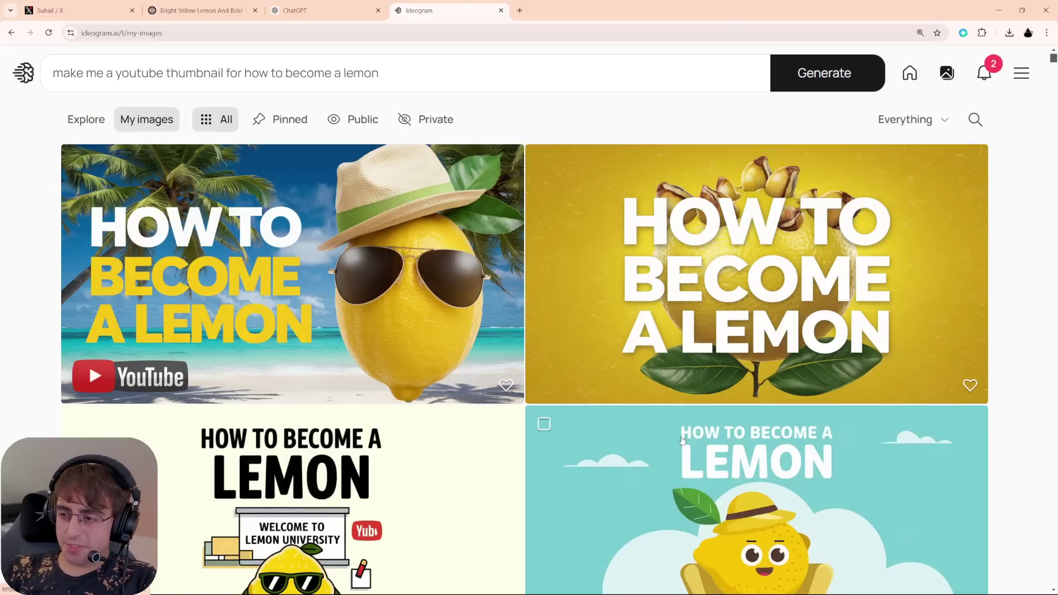
# Scroll through the four lemon thumbnails in My images, then switch to the ChatGPT tab
pyautogui.scroll(-3, 679, 441)
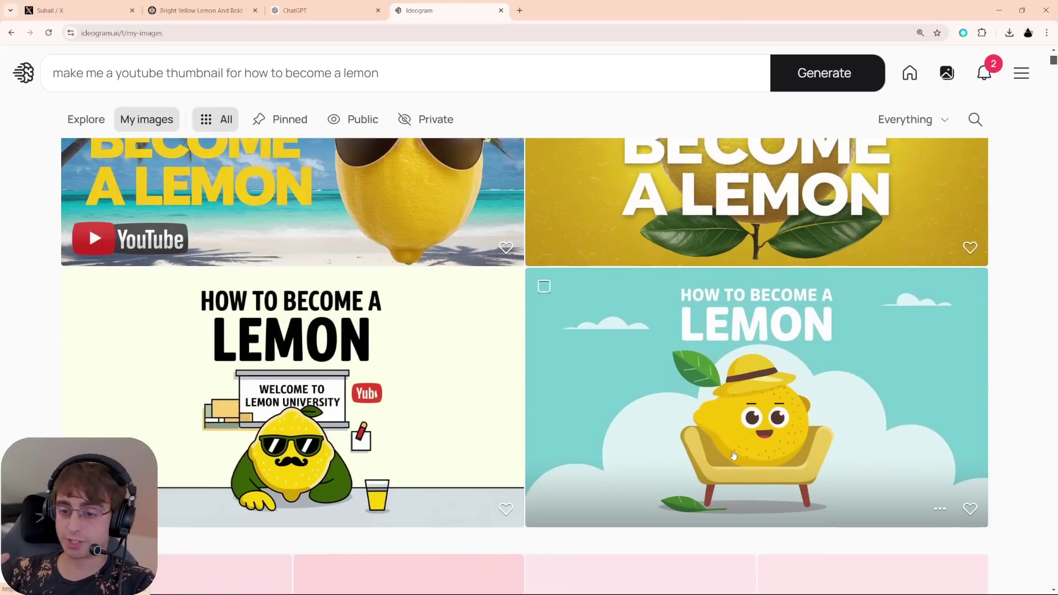
pyautogui.scroll(1, 733, 455)
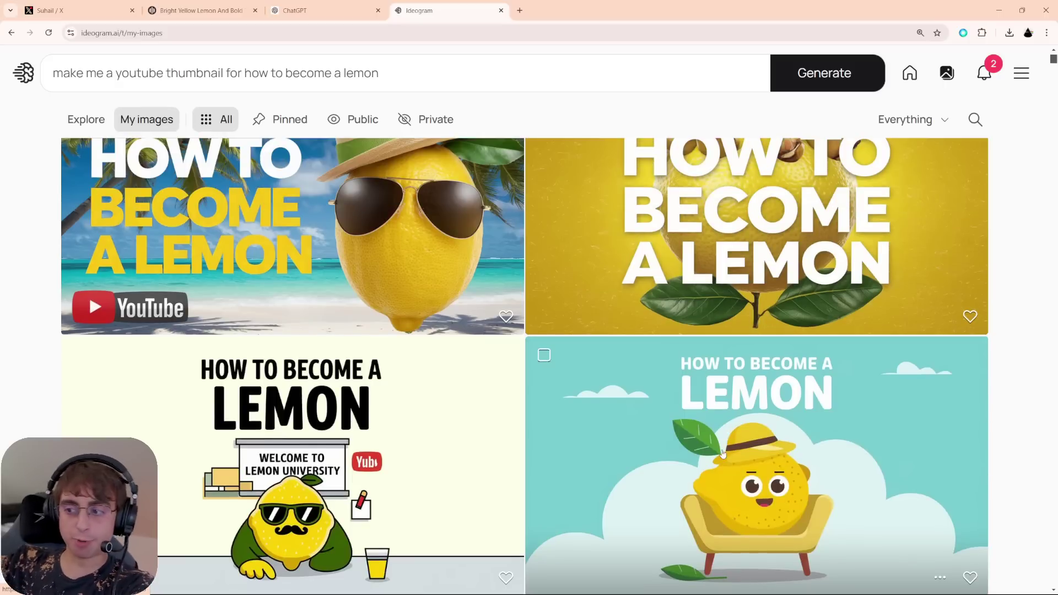
pyautogui.scroll(1, 750, 452)
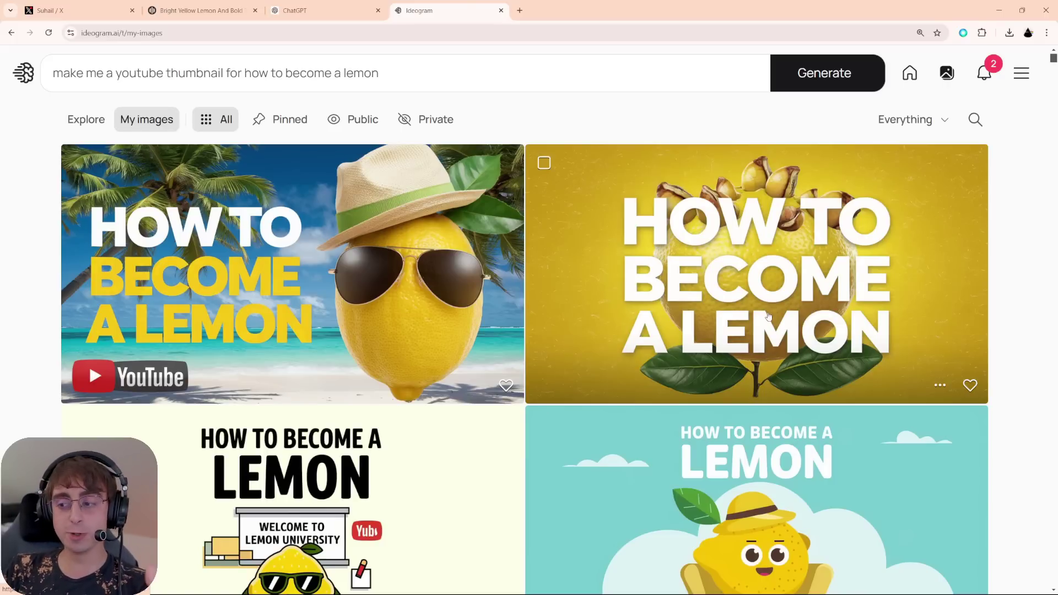
pyautogui.scroll(-1, 756, 319)
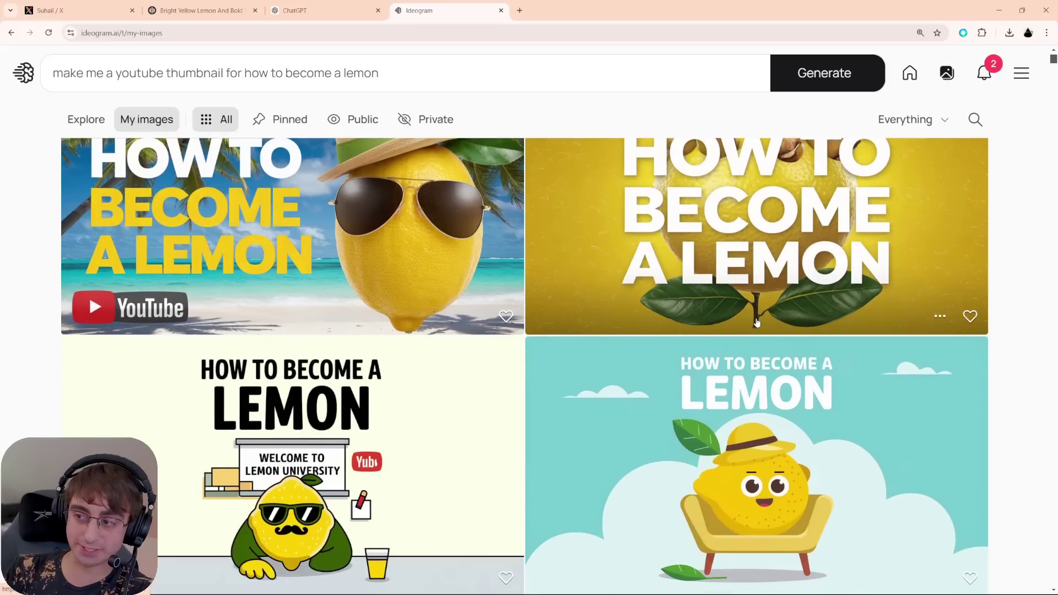
pyautogui.click(325, 10)
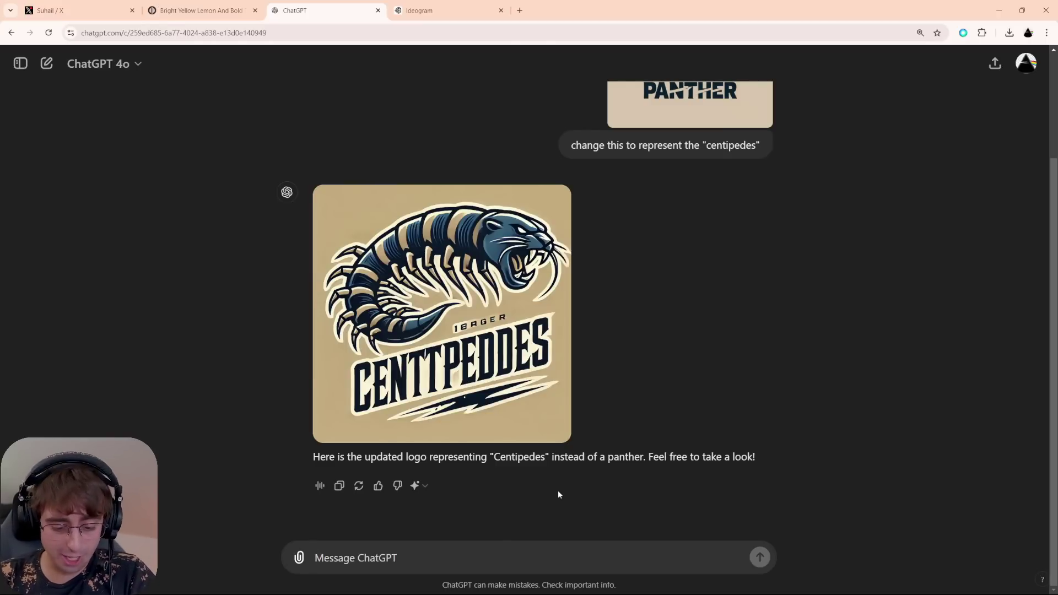
# Paste 'make me a youtube thumbnail for how to become a lemon' into ChatGPT and send it
pyautogui.hotkey('ctrl', 'v')
pyautogui.press('Return')
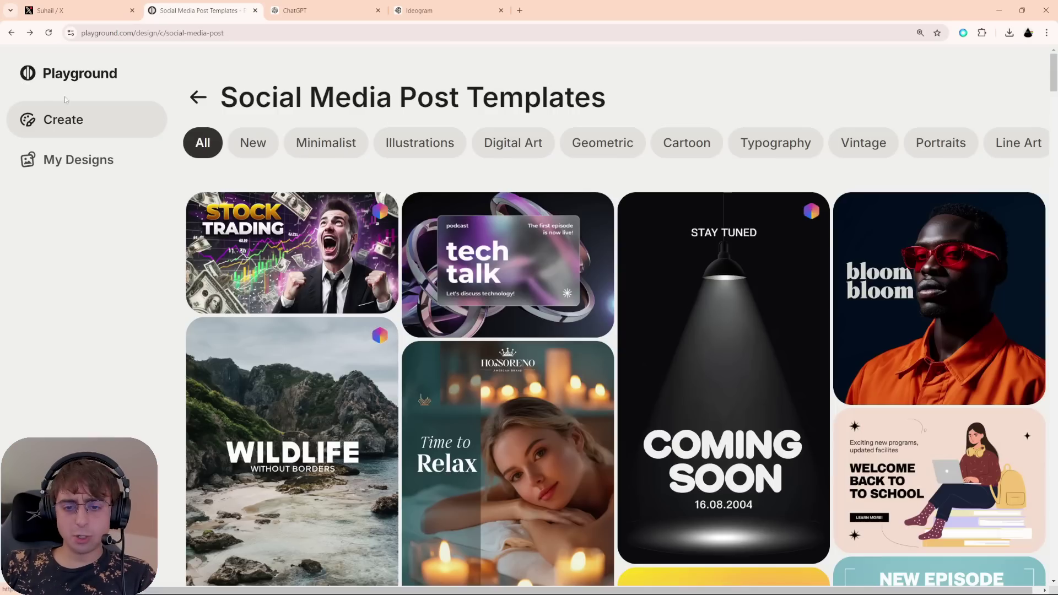
# Scroll through the Social Media Post templates gallery
pyautogui.scroll(-1, 615, 377)
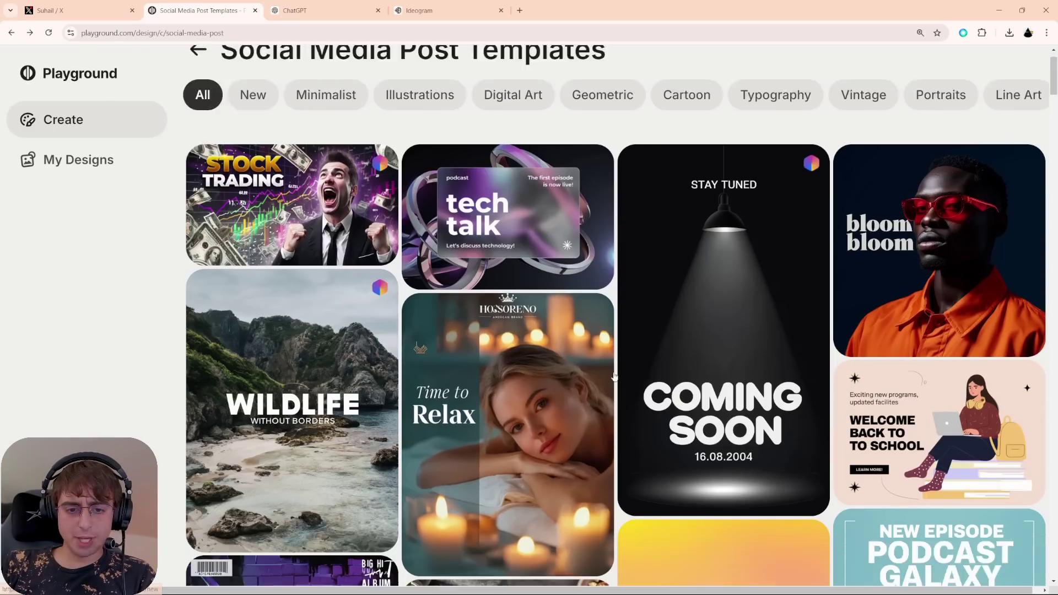
pyautogui.scroll(-15, 615, 377)
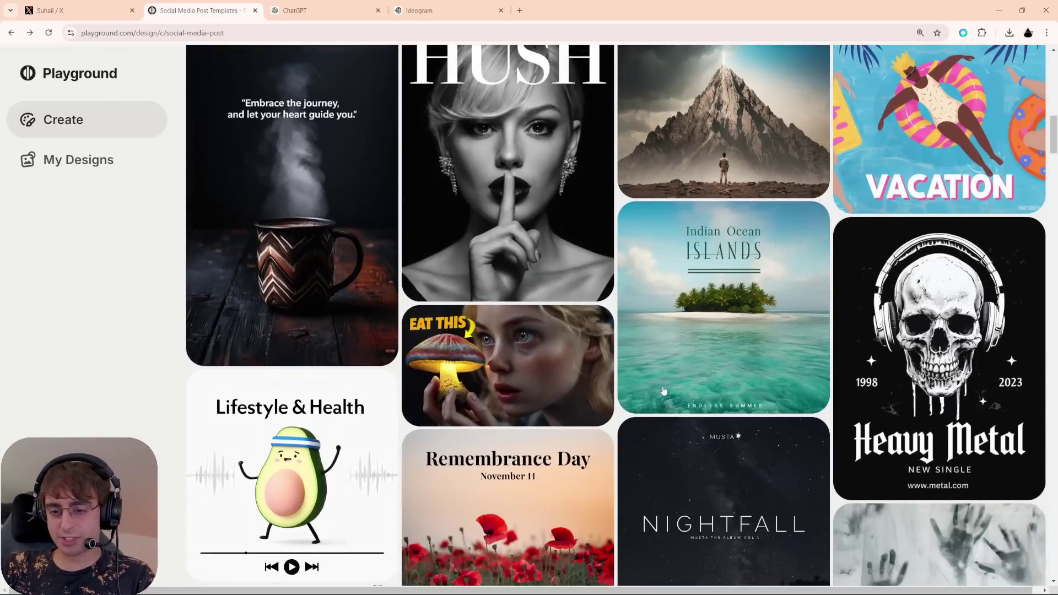
pyautogui.scroll(-15, 664, 391)
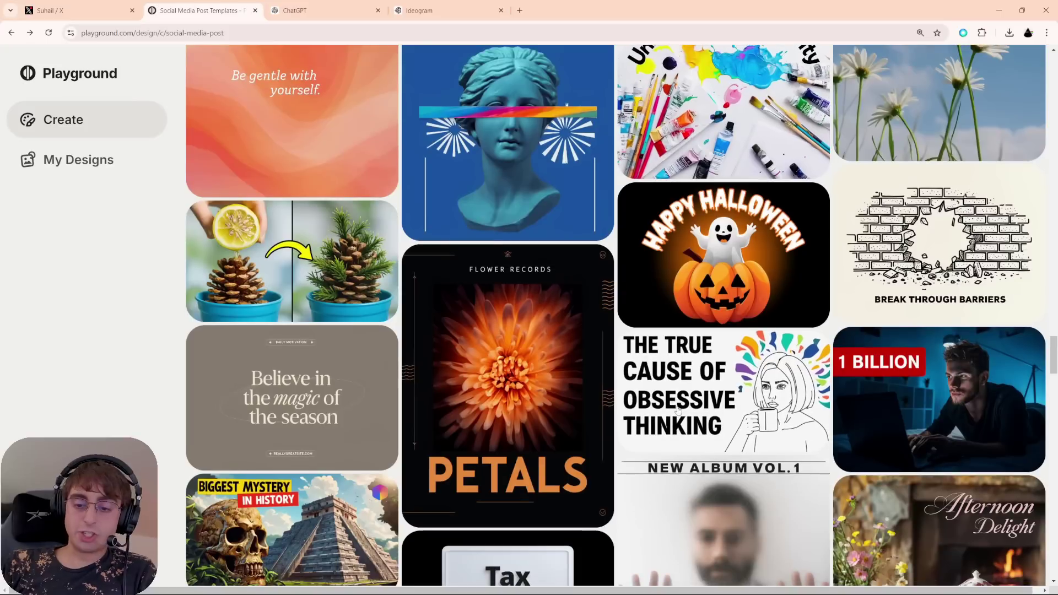
pyautogui.scroll(1, 634, 375)
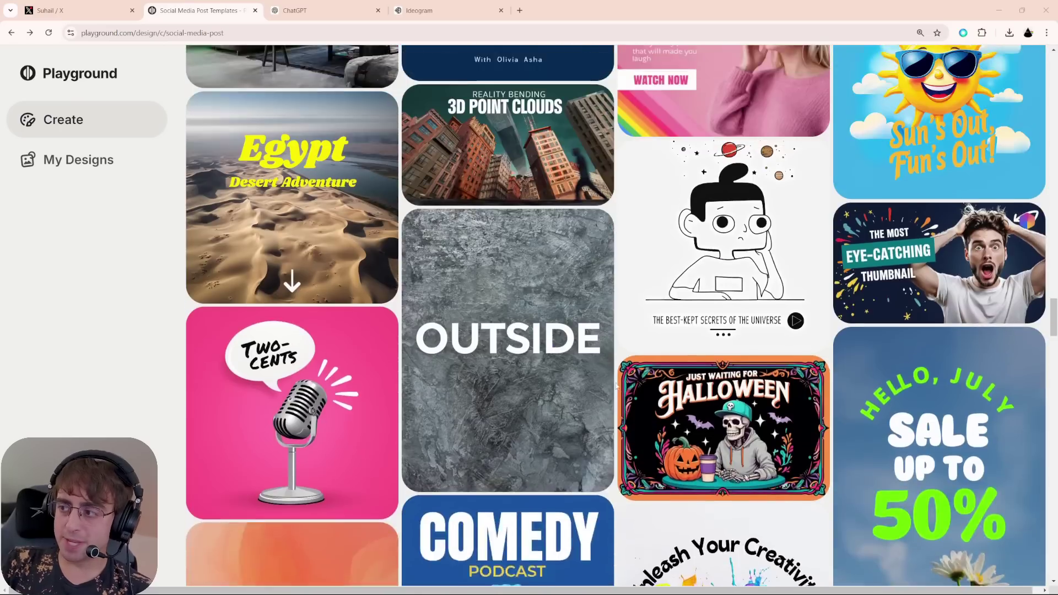
pyautogui.scroll(20, 618, 390)
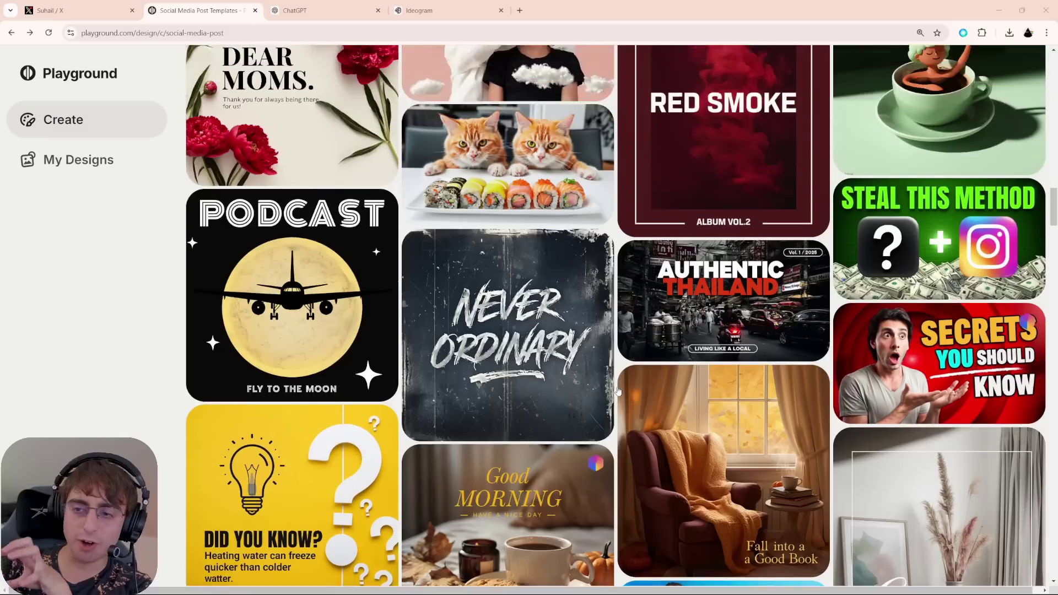
pyautogui.scroll(15, 624, 395)
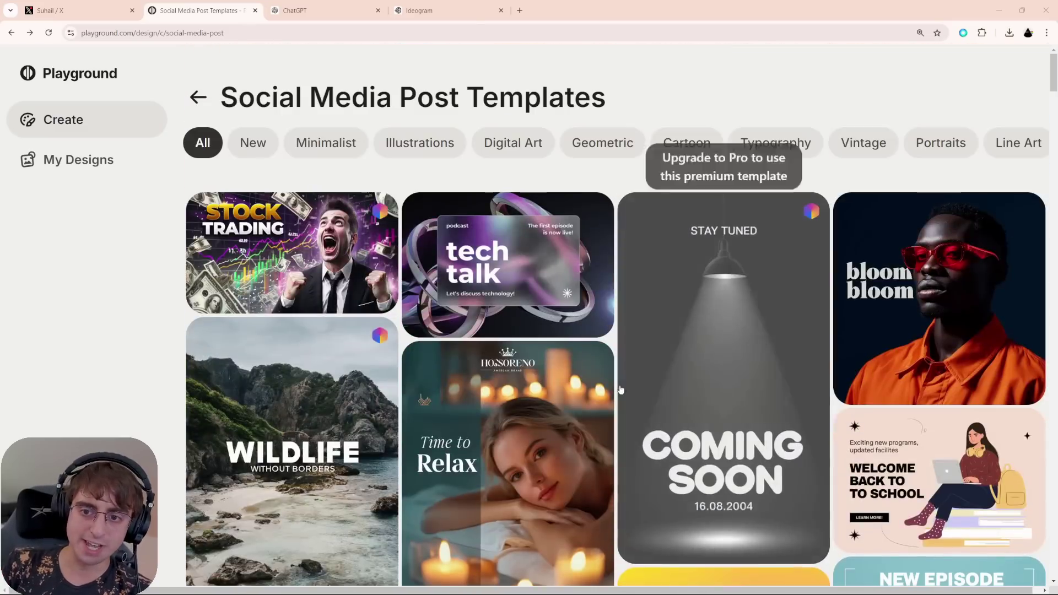
# Go back to the design categories and open the 'Cats for President' T-shirt template
pyautogui.click(195, 98)
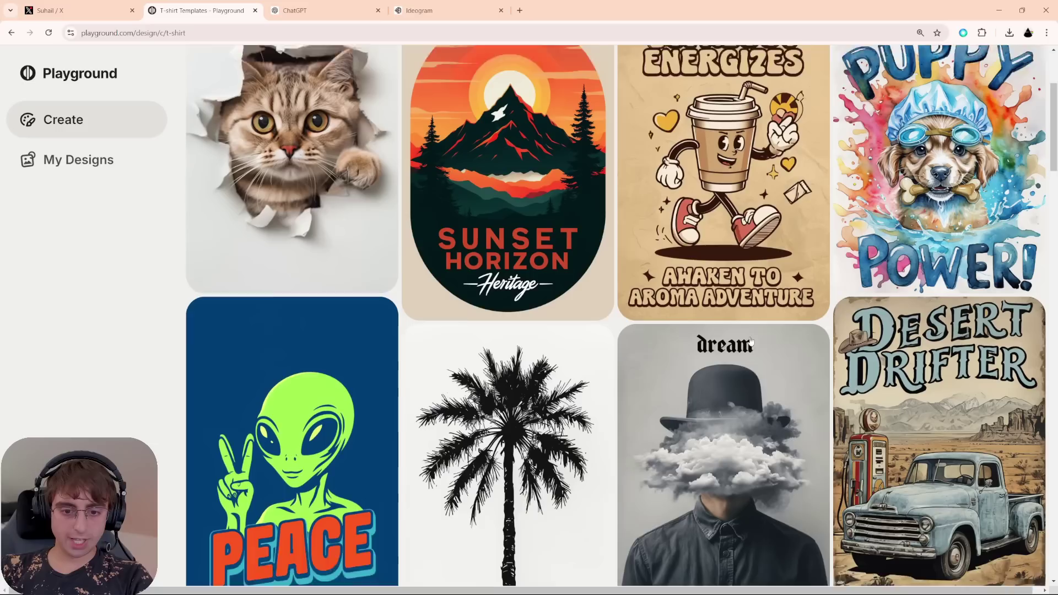
pyautogui.scroll(-5, 781, 351)
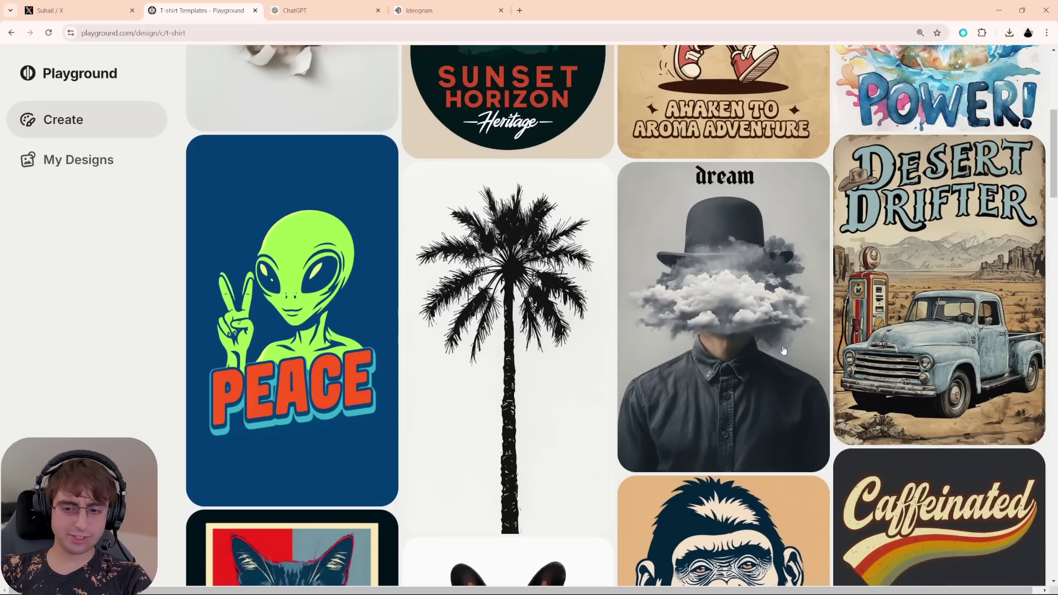
pyautogui.scroll(-9, 781, 351)
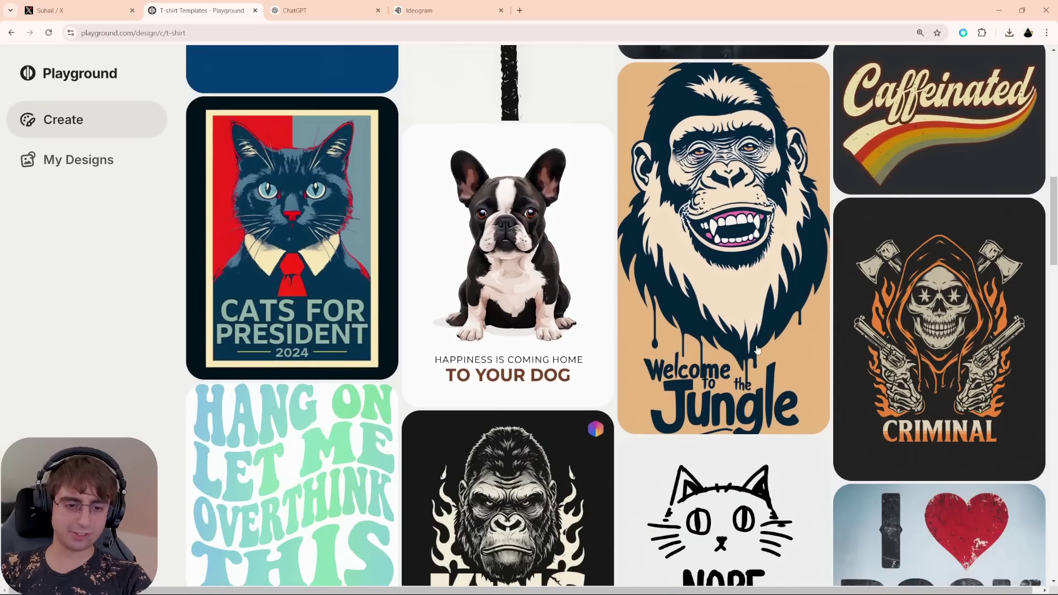
pyautogui.scroll(11, 748, 373)
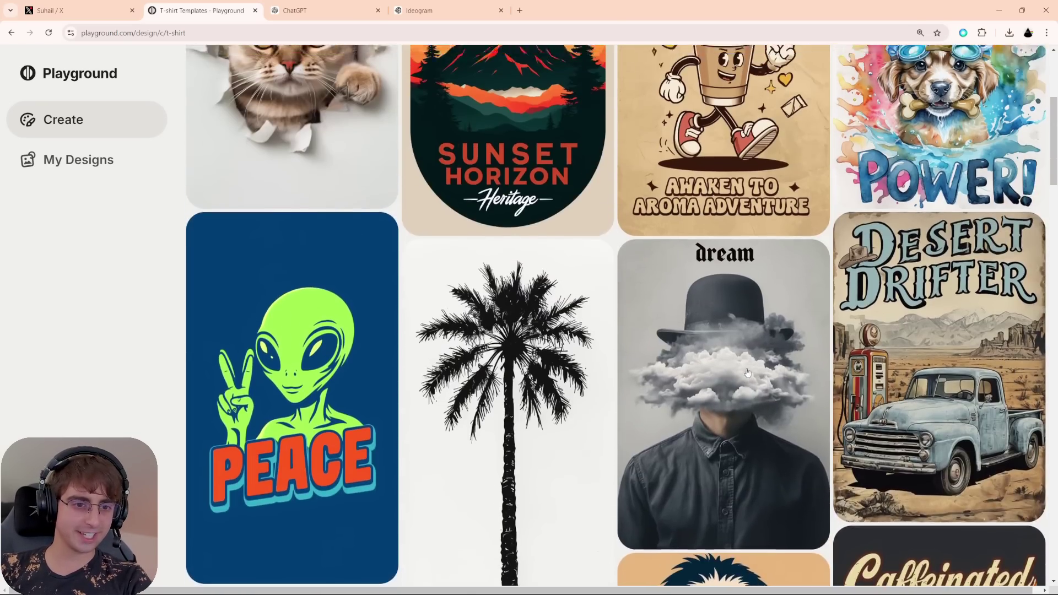
pyautogui.scroll(-7, 331, 370)
pyautogui.click(331, 371)
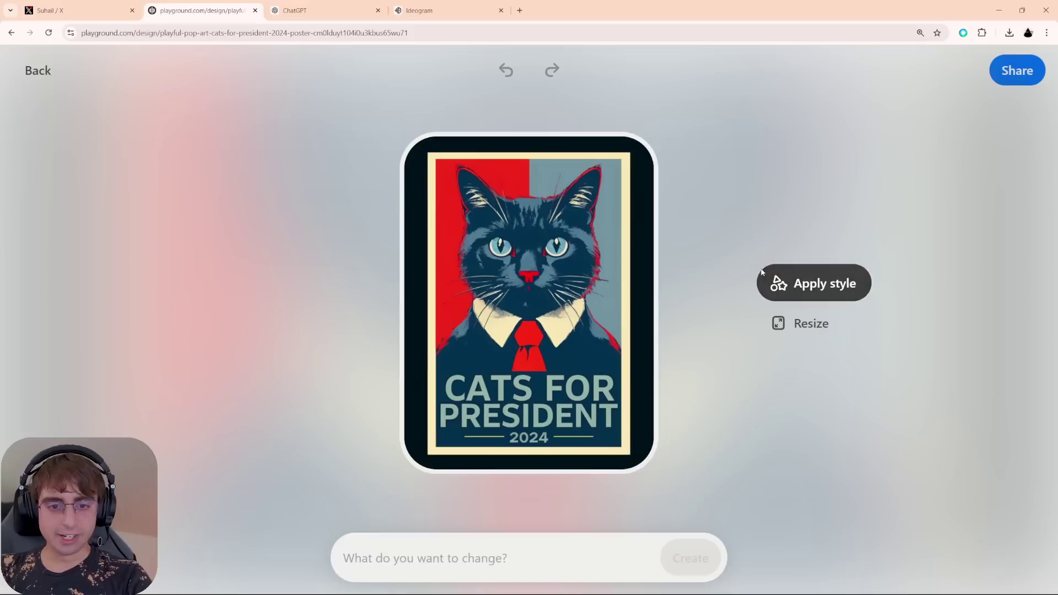
# Ask for the poster to show 'a lemon running for president'
pyautogui.click(551, 560)
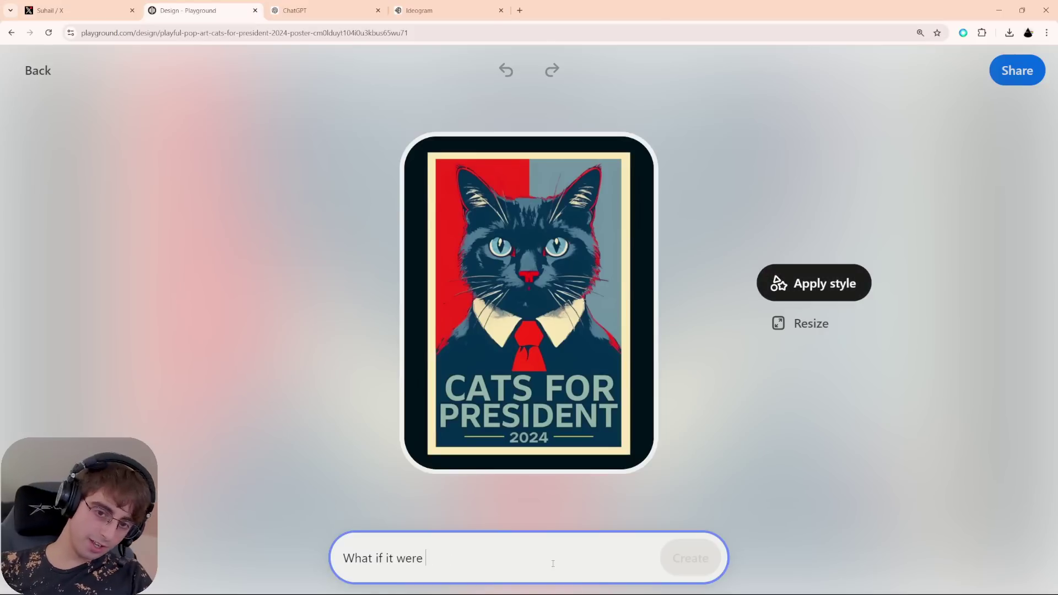
pyautogui.write('a lemon runni')
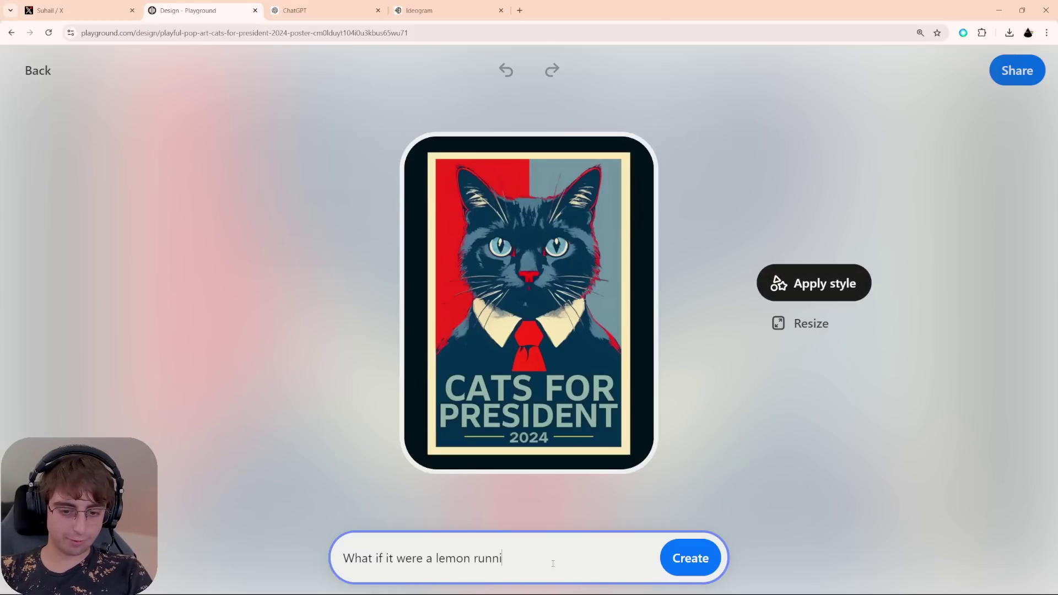
pyautogui.write('ng for president')
pyautogui.press('Return')
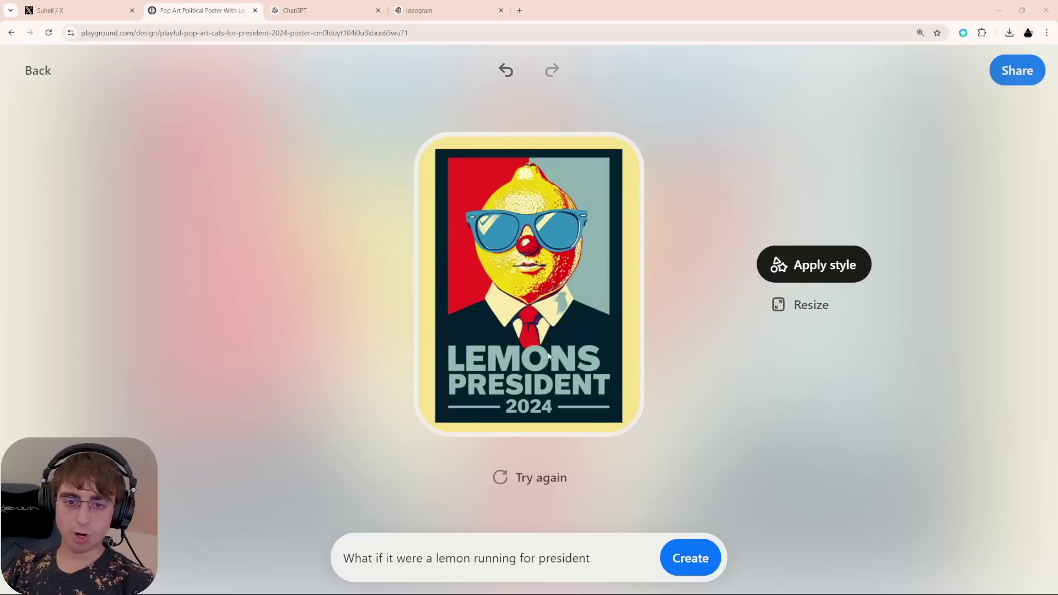
# Replace the prompt with a request to make the clownish lemon really cool
pyautogui.moveTo(591, 558); pyautogui.dragTo(216, 499)
pyautogui.write('okay this ')
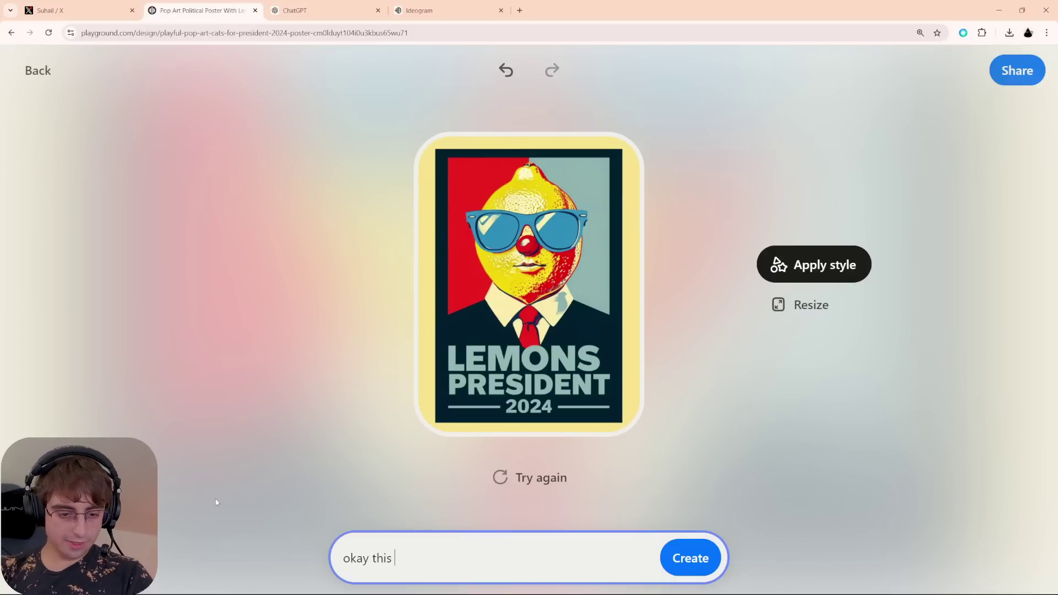
pyautogui.write('is cool, but')
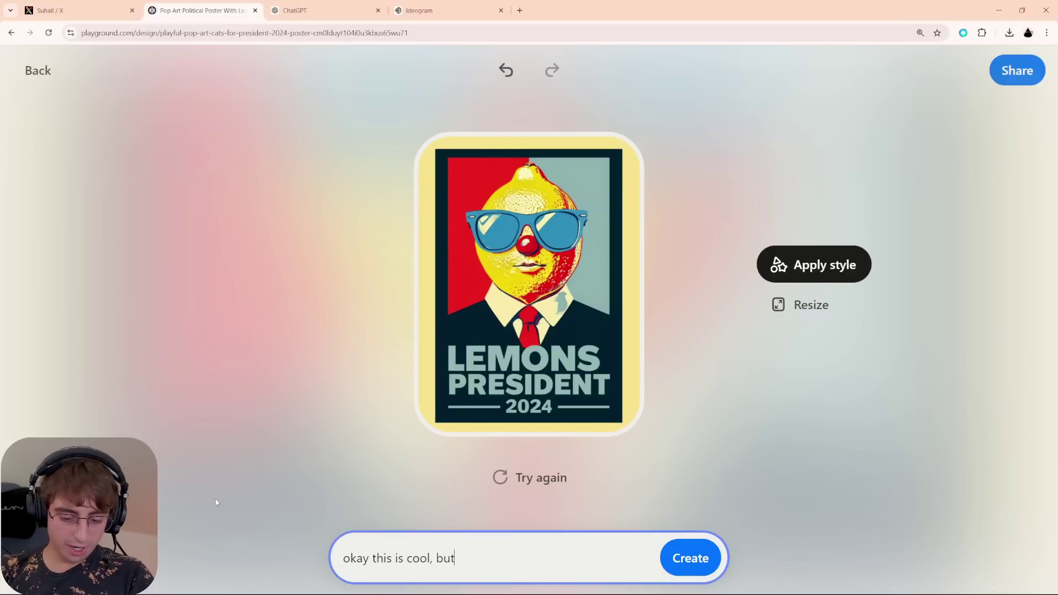
pyautogui.write(' he kinda loo')
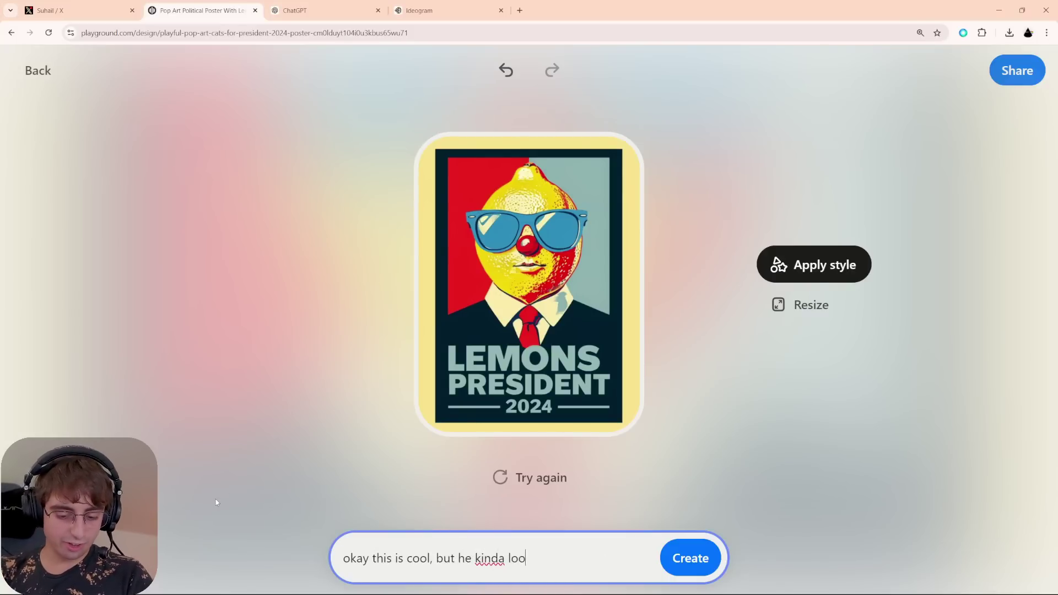
pyautogui.write('ks a clown. make him rea')
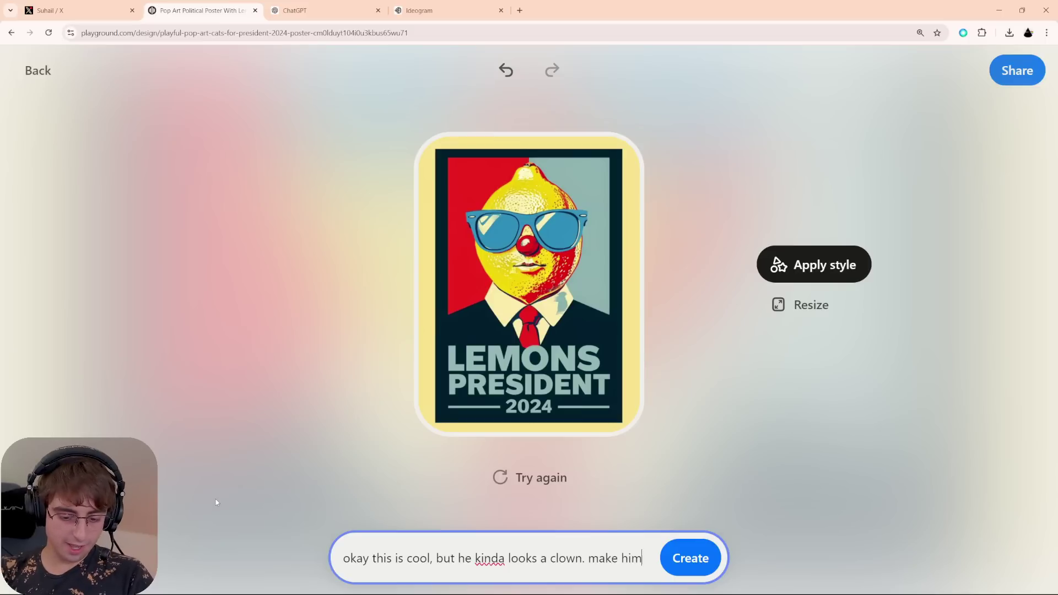
pyautogui.write('lly cool')
pyautogui.press('Return')
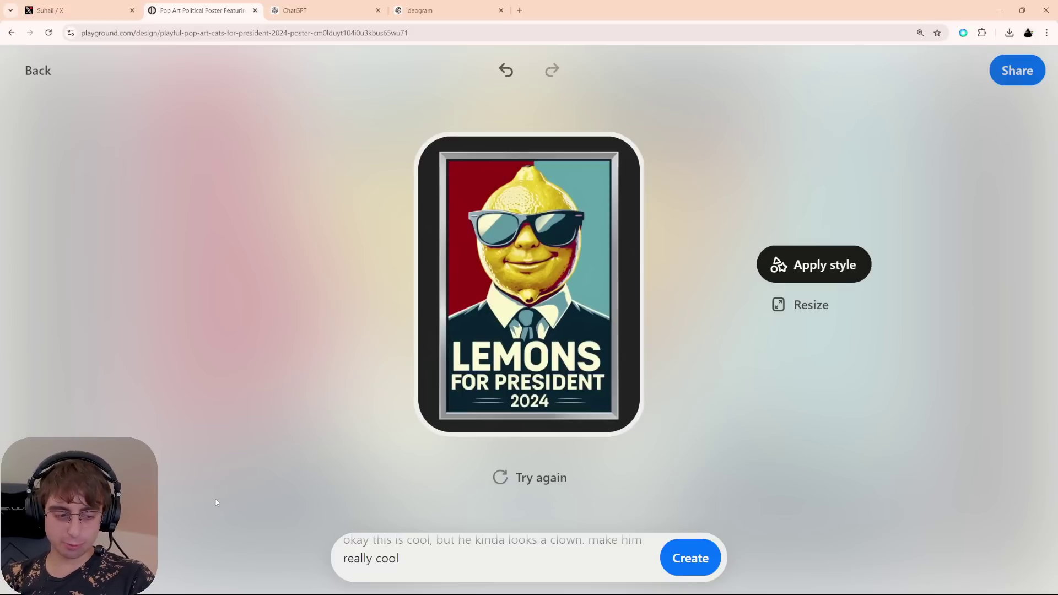
# Resubmit the lemon poster prompt, which brings up the Pro offer at $144/year or $15/month
pyautogui.click(411, 559)
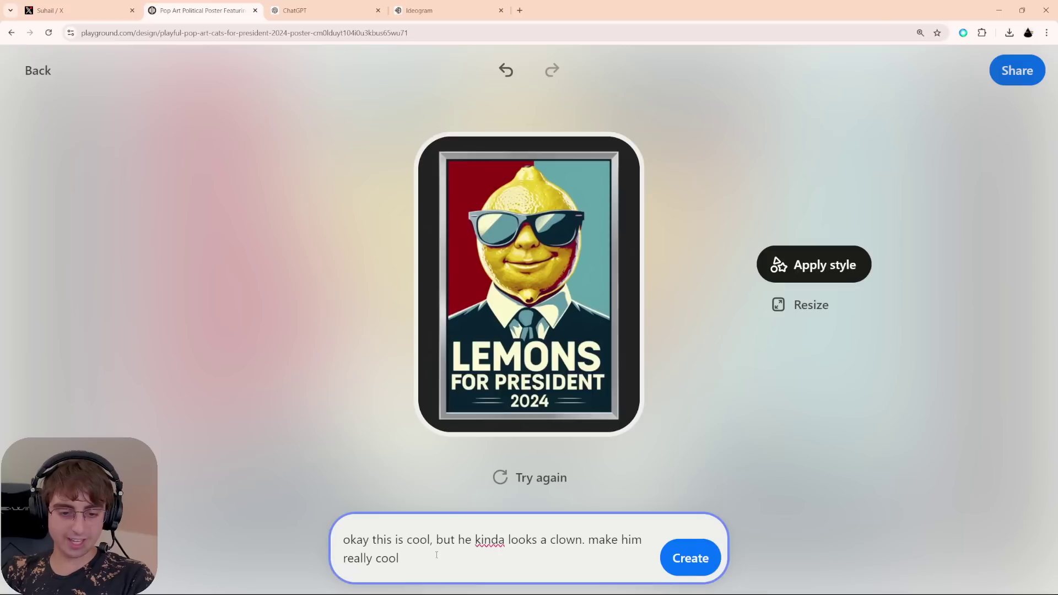
pyautogui.hotkey('ctrl', 'a')
pyautogui.click(426, 549)
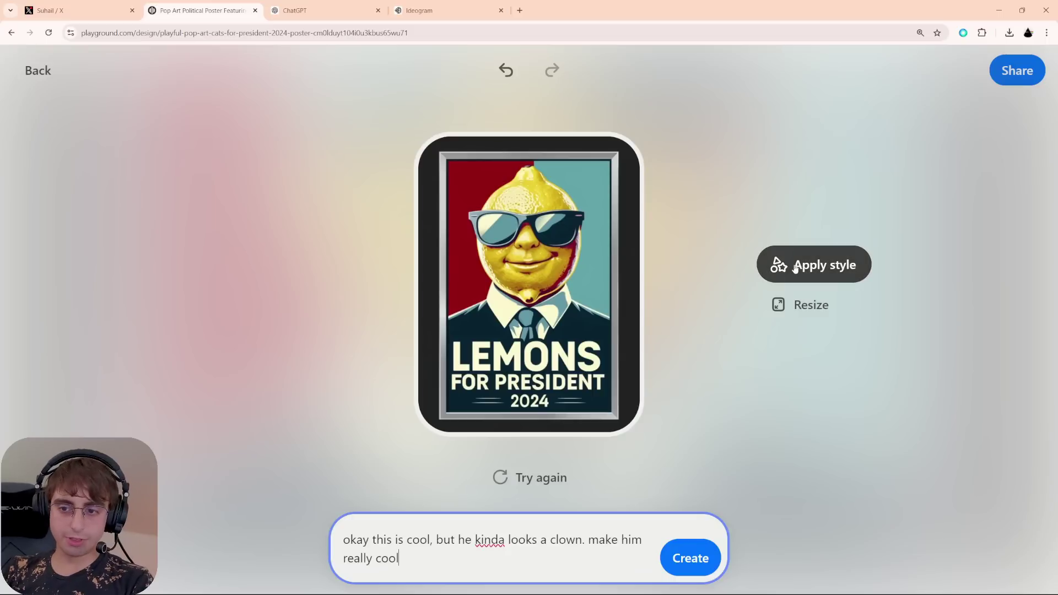
pyautogui.hotkey('ctrl', 'a')
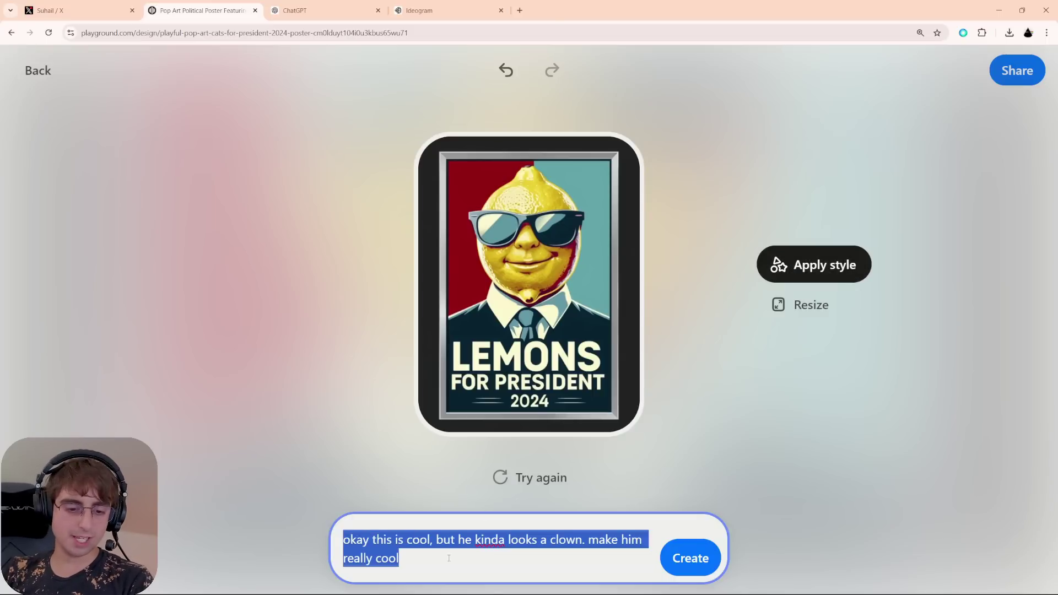
pyautogui.click(475, 554)
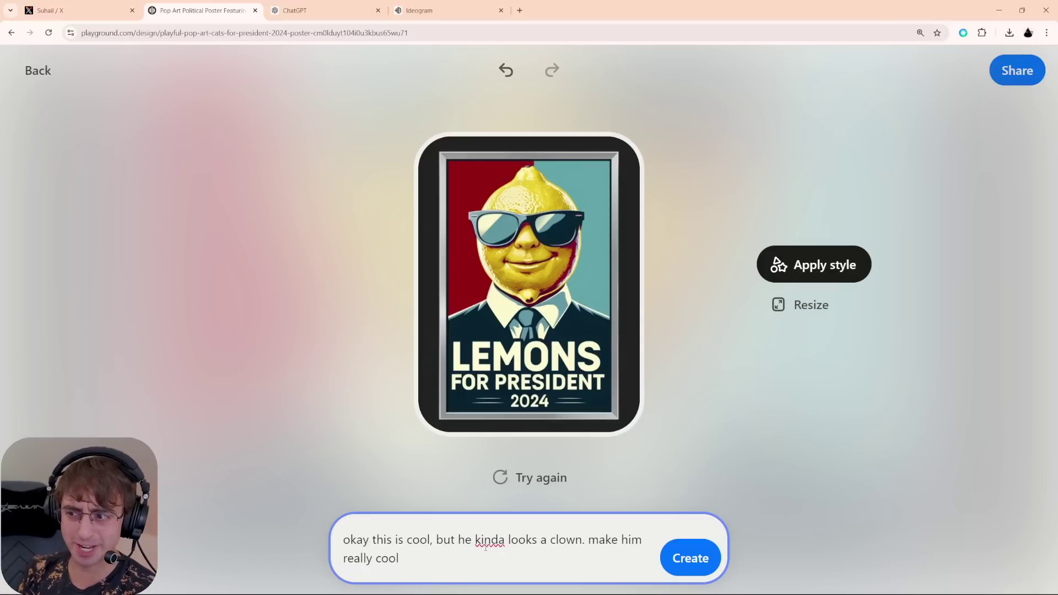
pyautogui.press('Return')
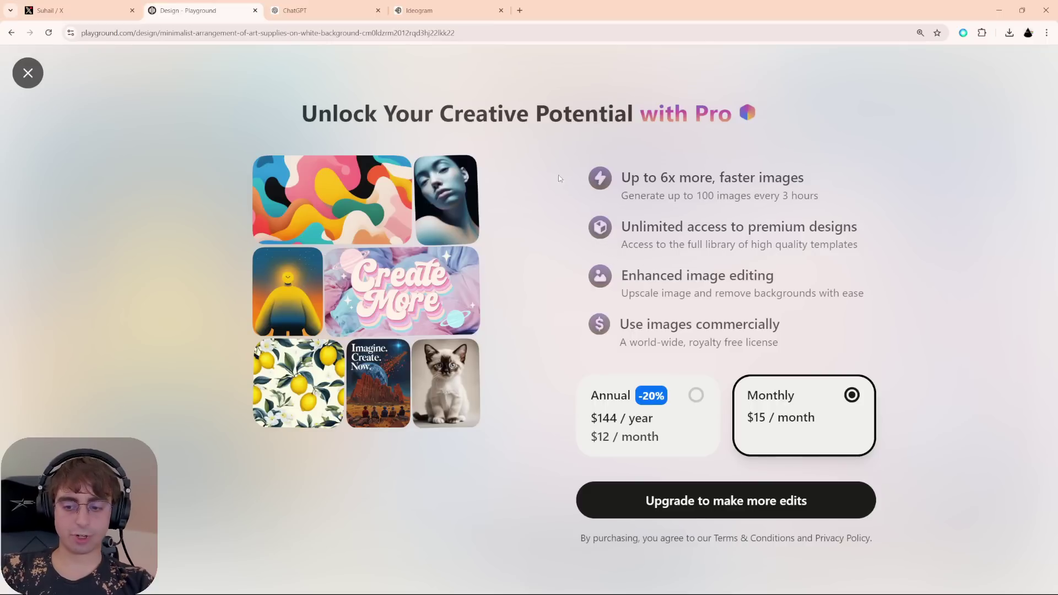
# Close the Pro offer, go back to the categories, and scroll down through the Art templates
pyautogui.click(28, 73)
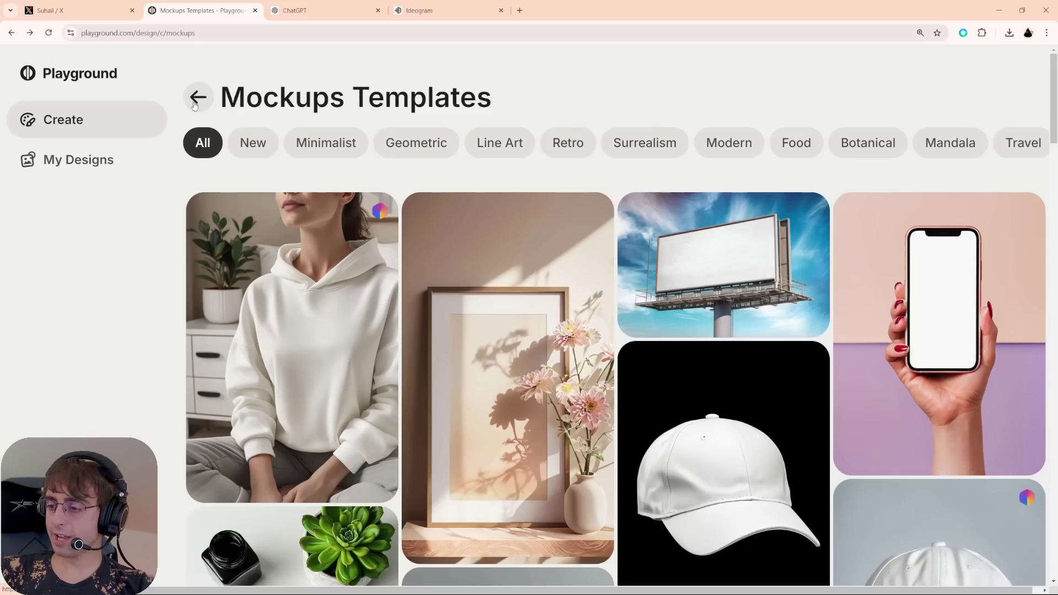
pyautogui.click(196, 98)
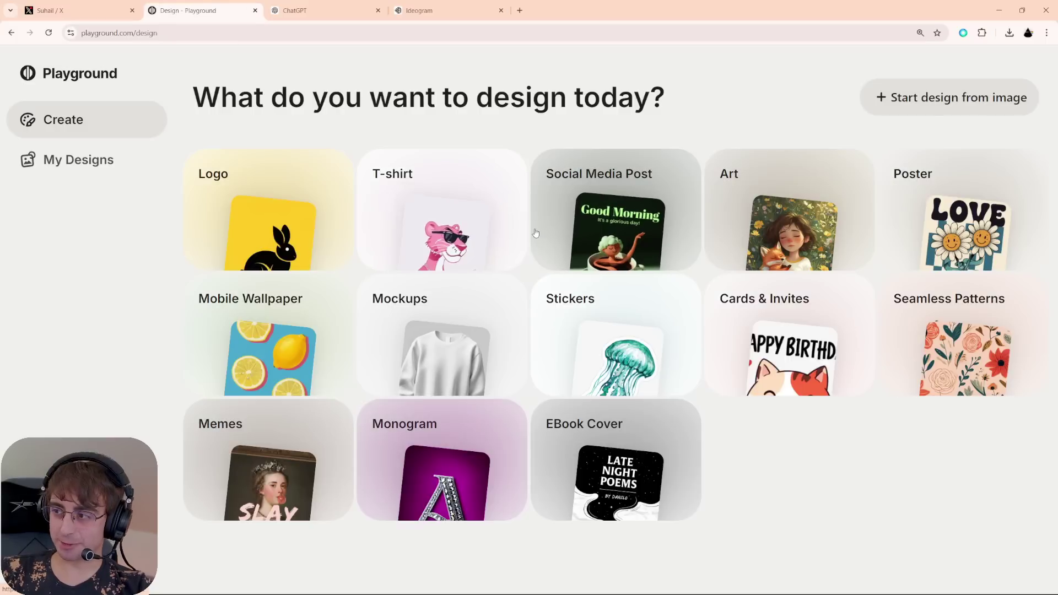
pyautogui.click(806, 255)
pyautogui.scroll(-1, 930, 319)
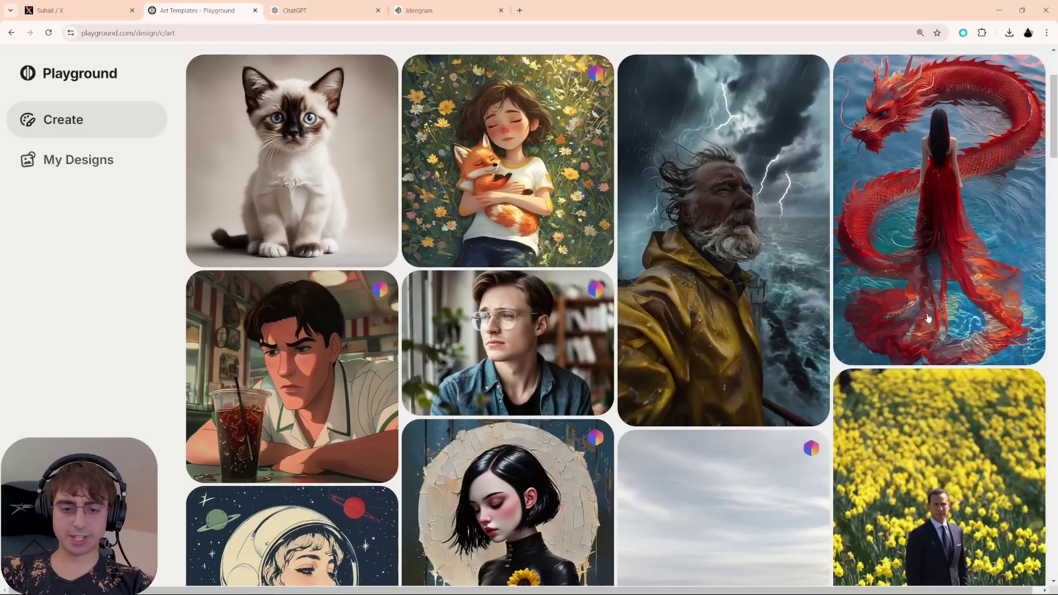
pyautogui.scroll(-8, 928, 327)
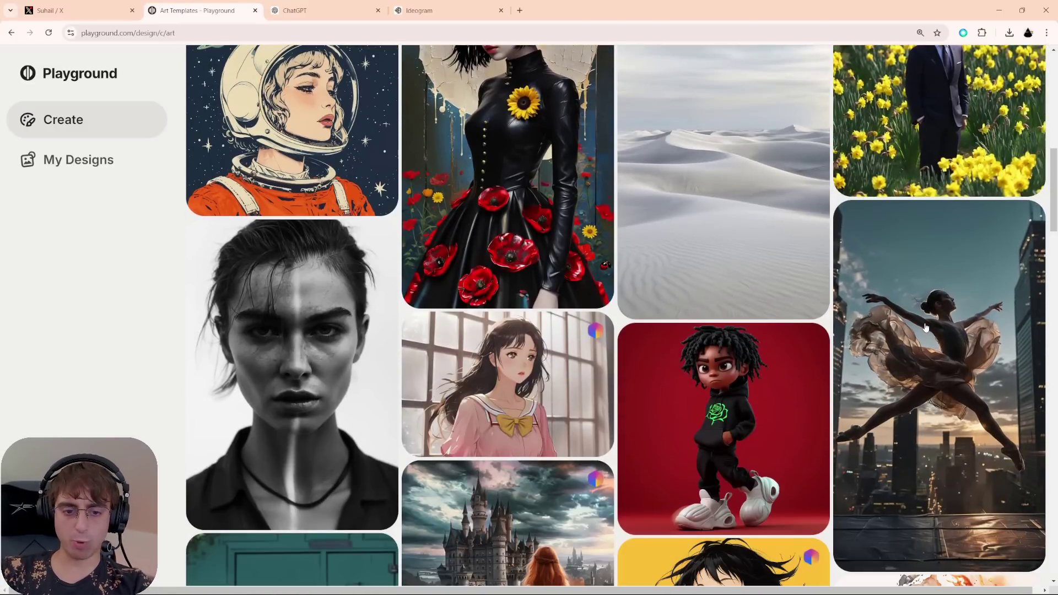
pyautogui.scroll(-5, 926, 329)
pyautogui.scroll(-5, 924, 337)
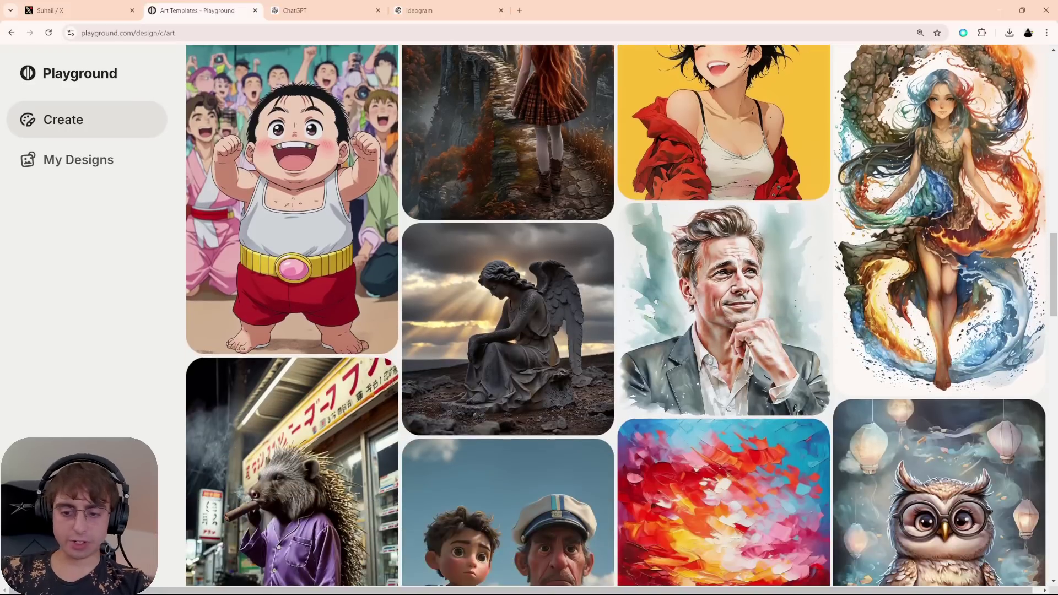
pyautogui.scroll(-8, 910, 335)
pyautogui.scroll(-1, 910, 334)
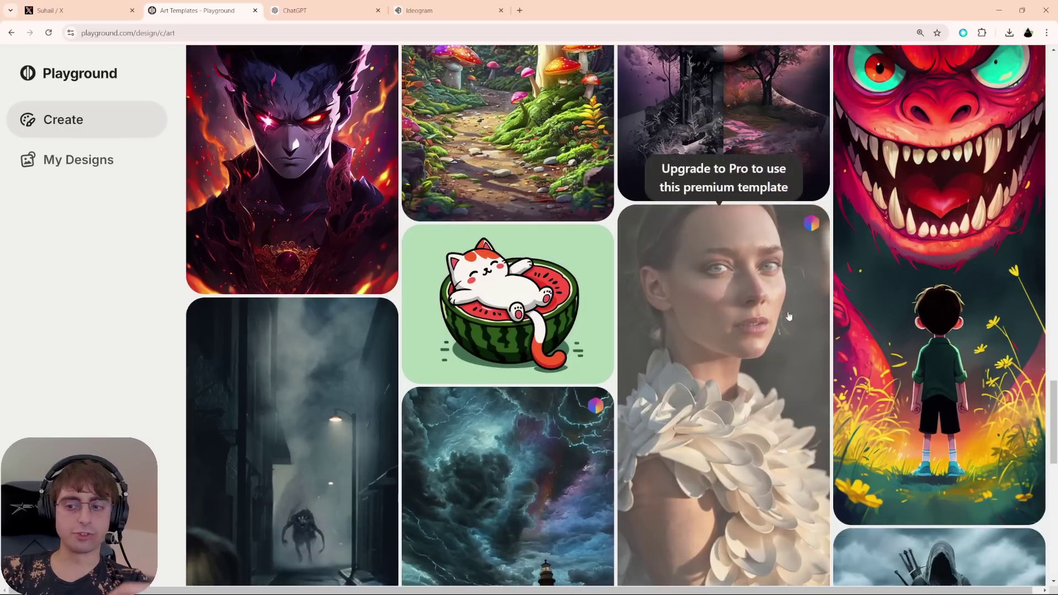
pyautogui.scroll(-9, 788, 317)
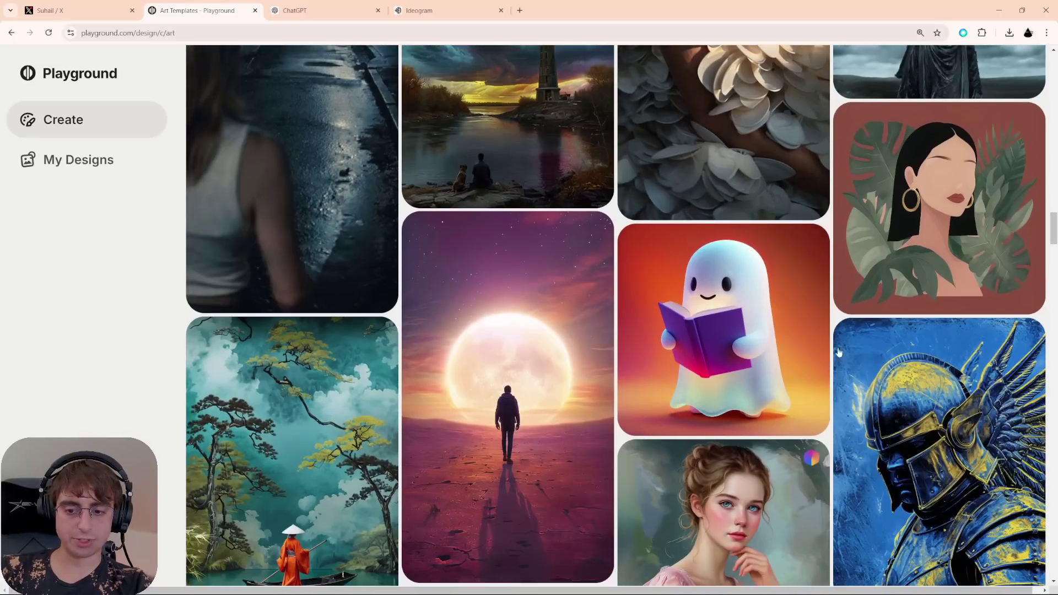
# Open the ghost-reading-a-book template and request 'make him a pumpkin instead'
pyautogui.click(775, 354)
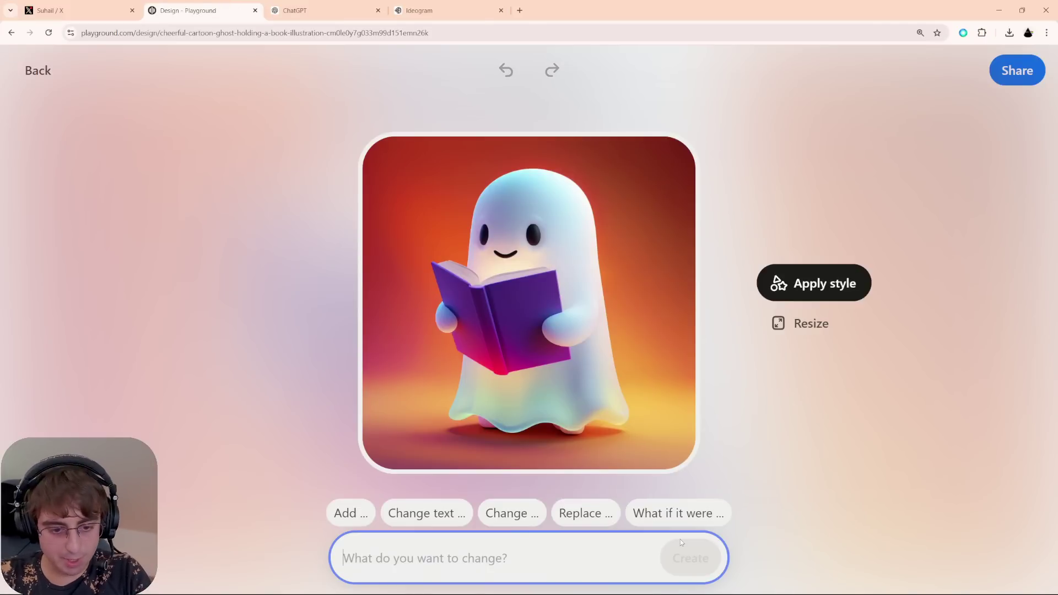
pyautogui.write('make him a pu')
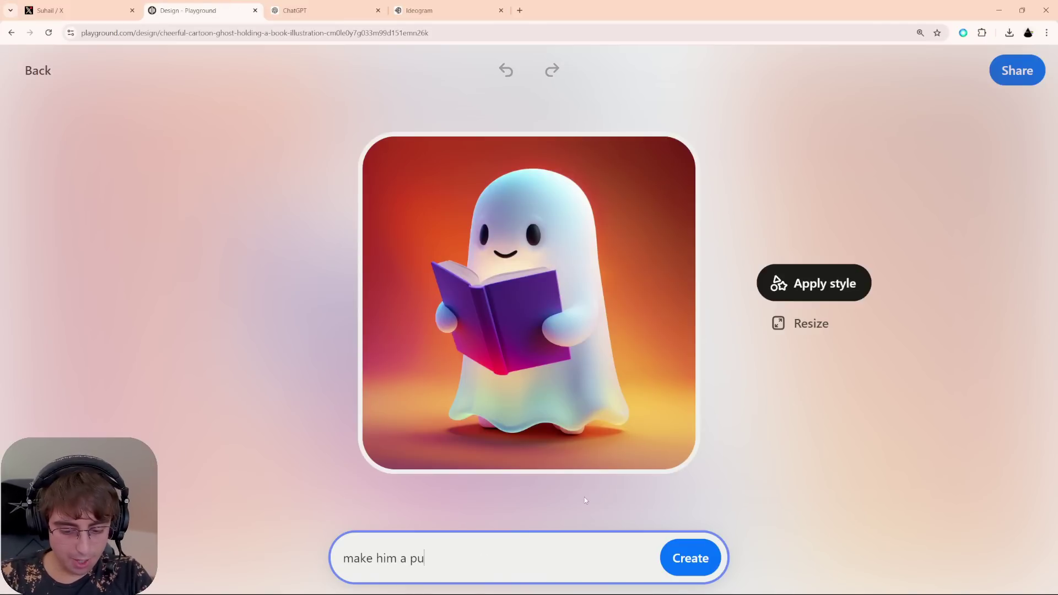
pyautogui.write('mpkin instead')
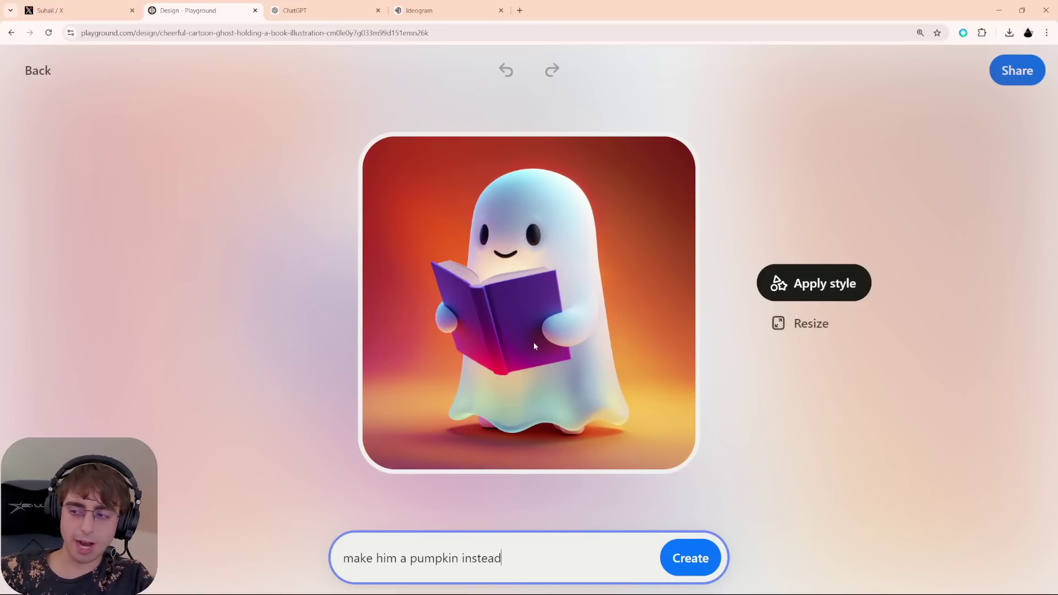
pyautogui.click(690, 558)
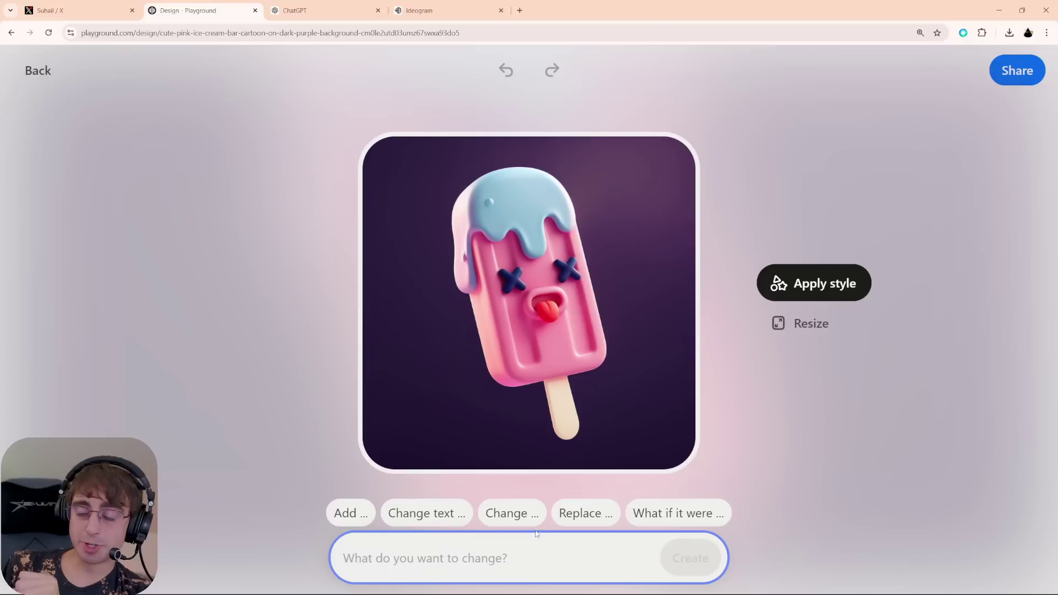
# Ask to replace the popsicle with a caramel apple, then bring up the Resize options
pyautogui.write('instea')
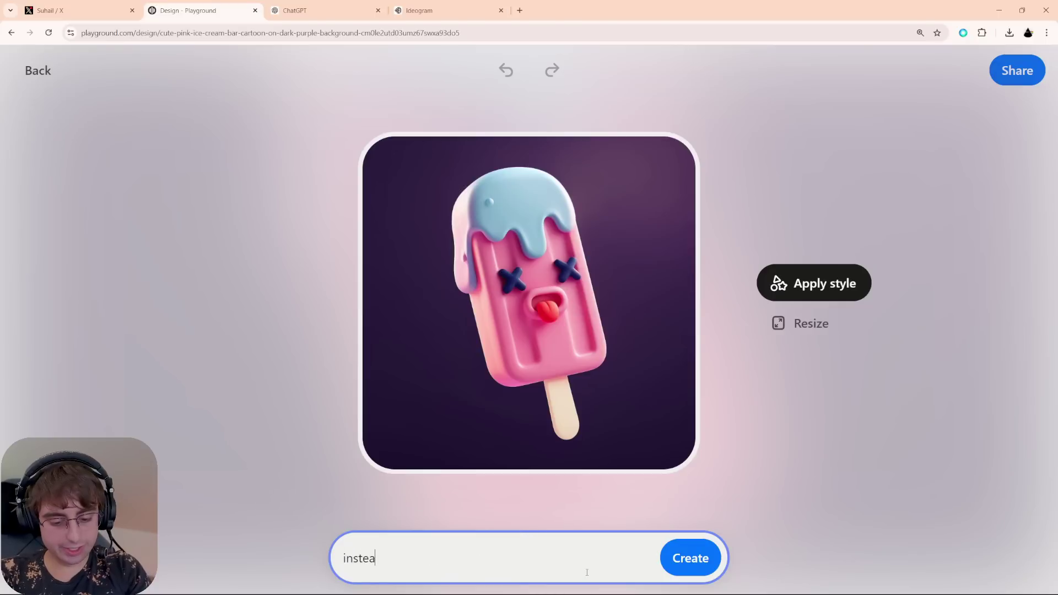
pyautogui.write('d of a popsi')
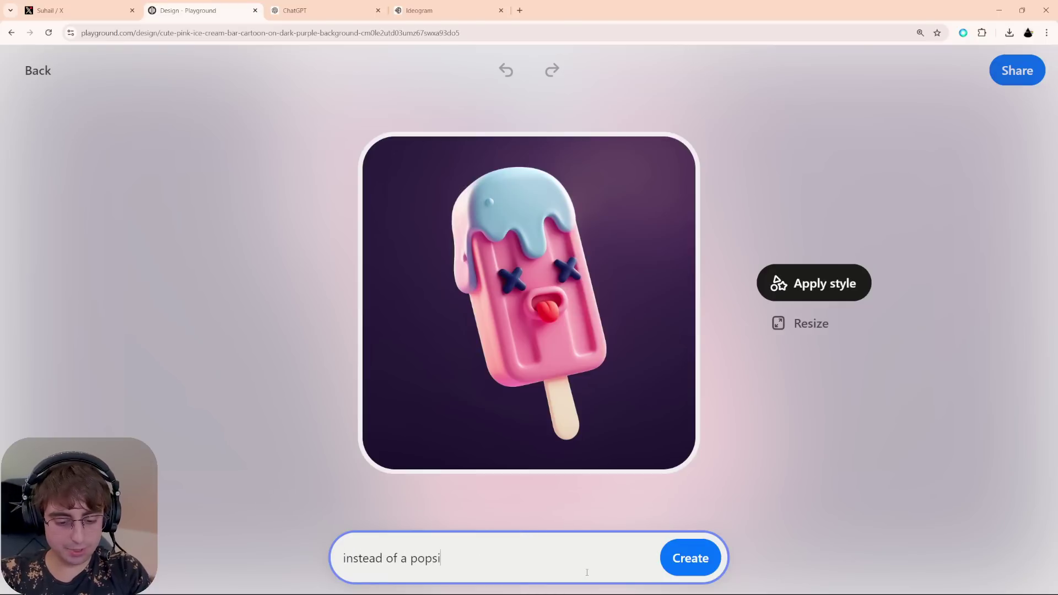
pyautogui.write('cle, can we try a')
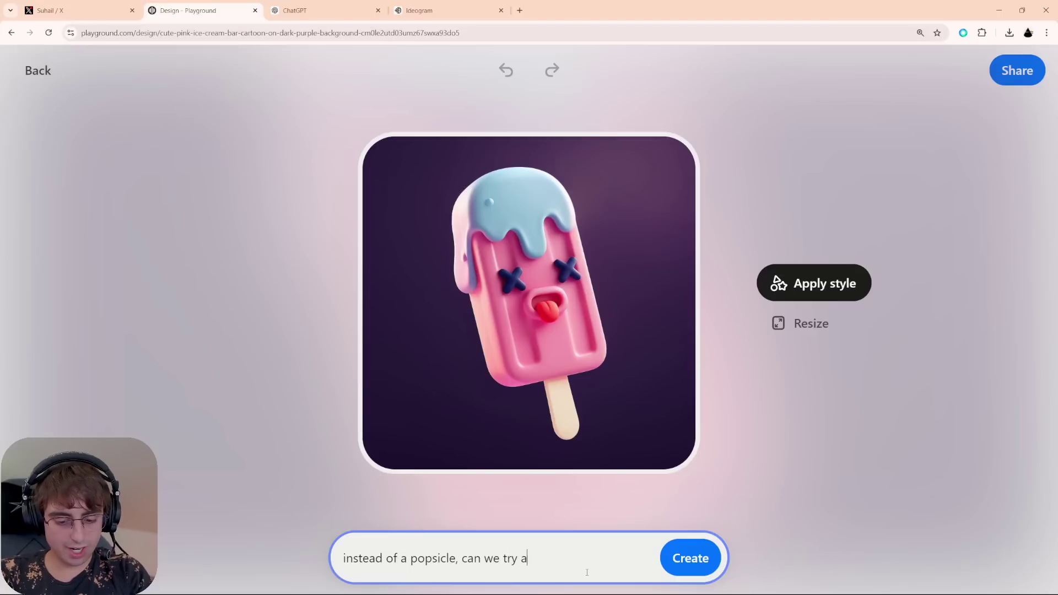
pyautogui.write(' carmel ')
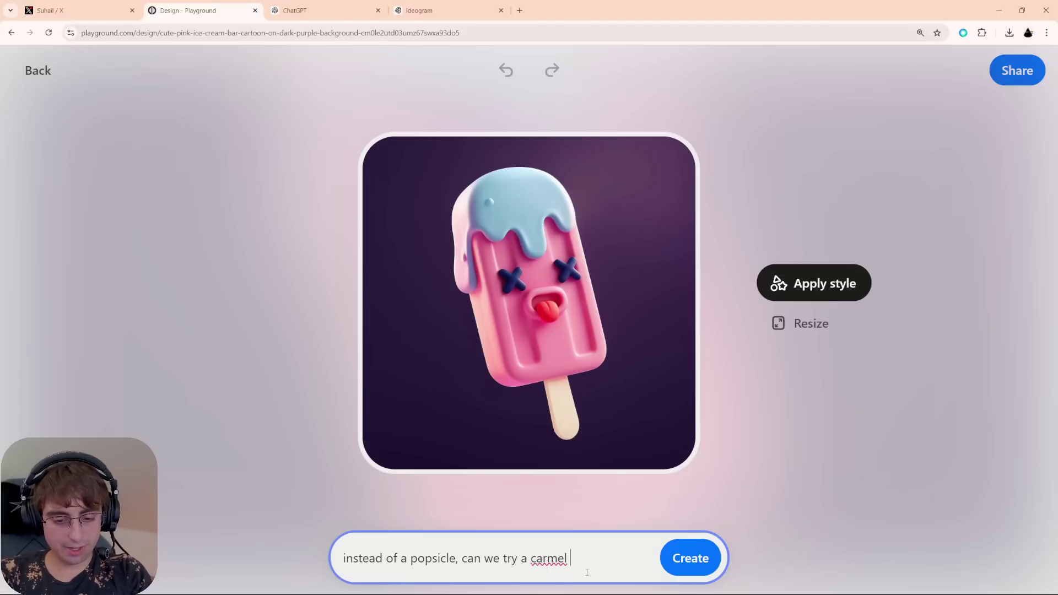
pyautogui.write('apple?')
pyautogui.press('Return')
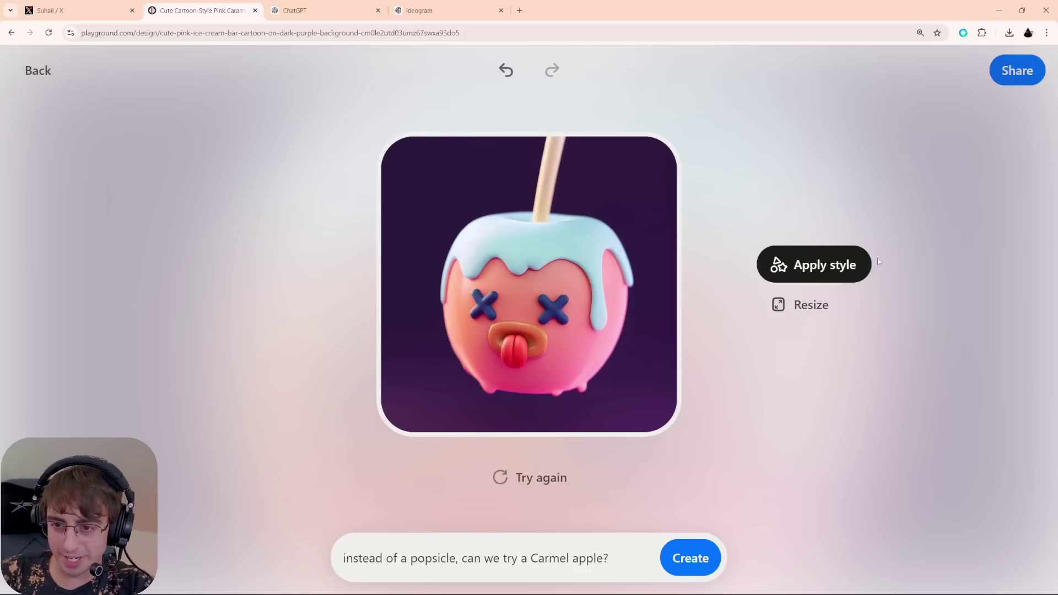
pyautogui.click(807, 305)
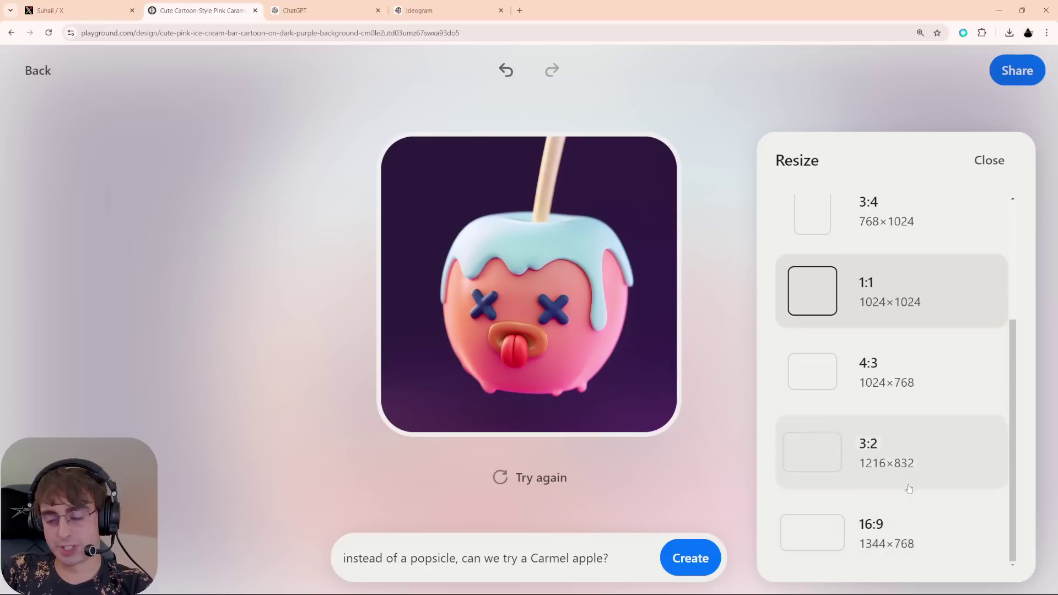
# Resize the caramel apple design to 16:9 widescreen
pyautogui.scroll(2, 910, 484)
pyautogui.scroll(-2, 919, 403)
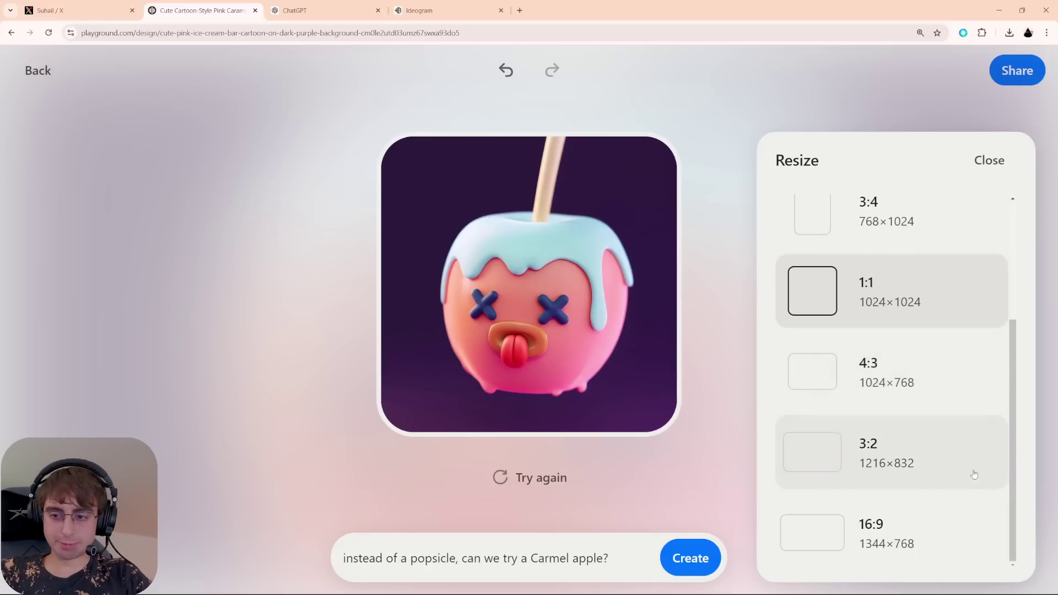
pyautogui.scroll(2, 949, 525)
pyautogui.scroll(-2, 950, 524)
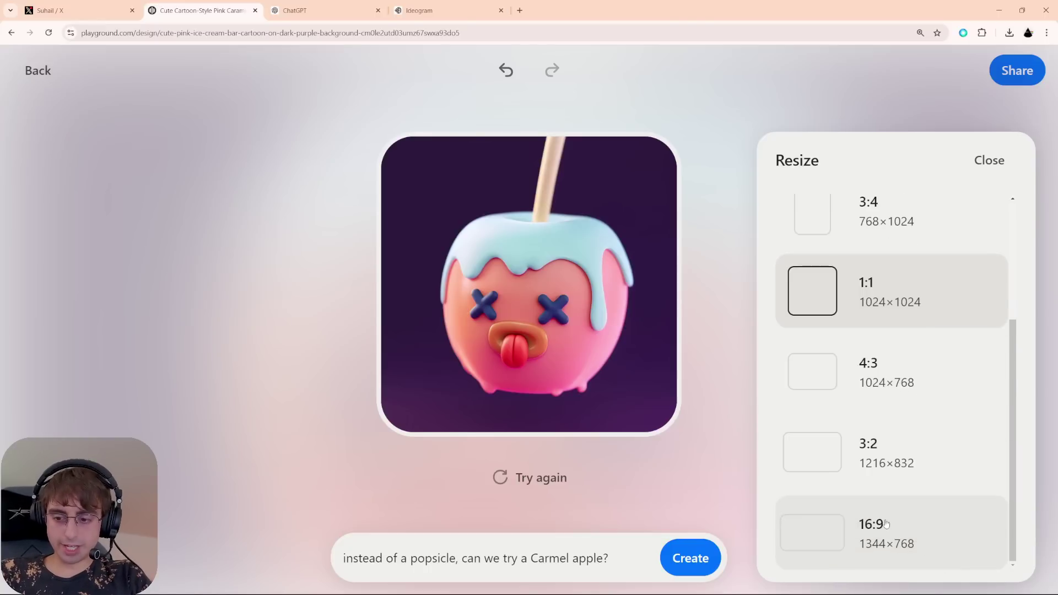
pyautogui.click(888, 528)
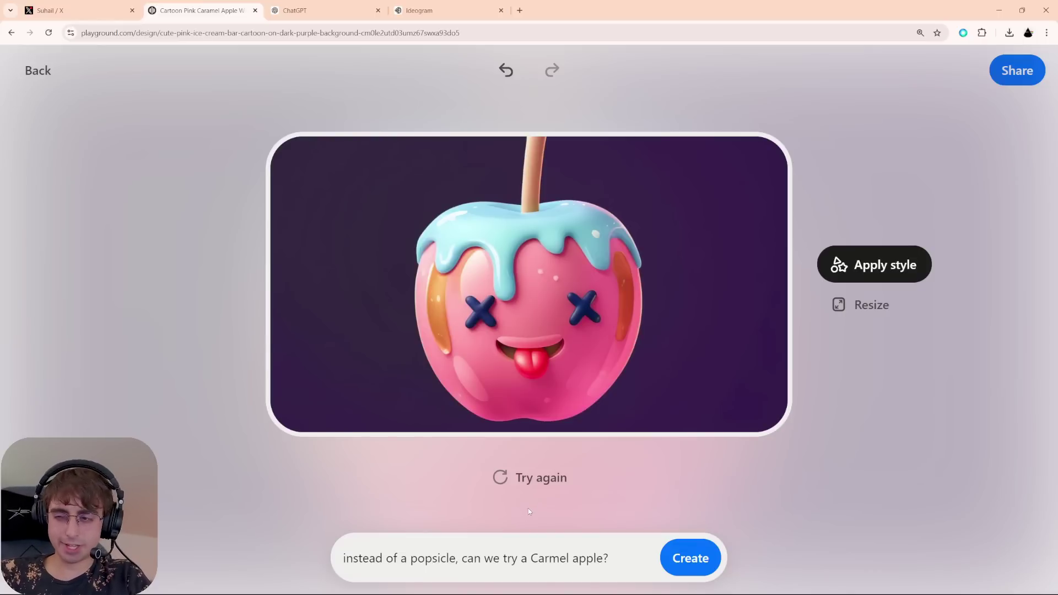
# Request added text reading "you wouldn't do this to you're friend right?" and generate it
pyautogui.tripleClick(611, 570)
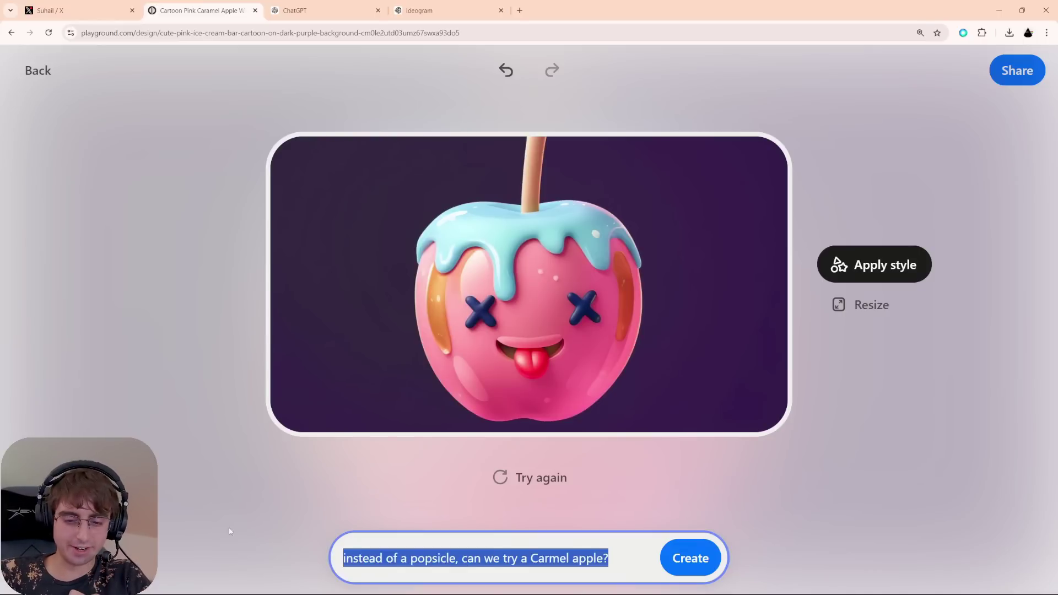
pyautogui.write('add text that reads "you wou')
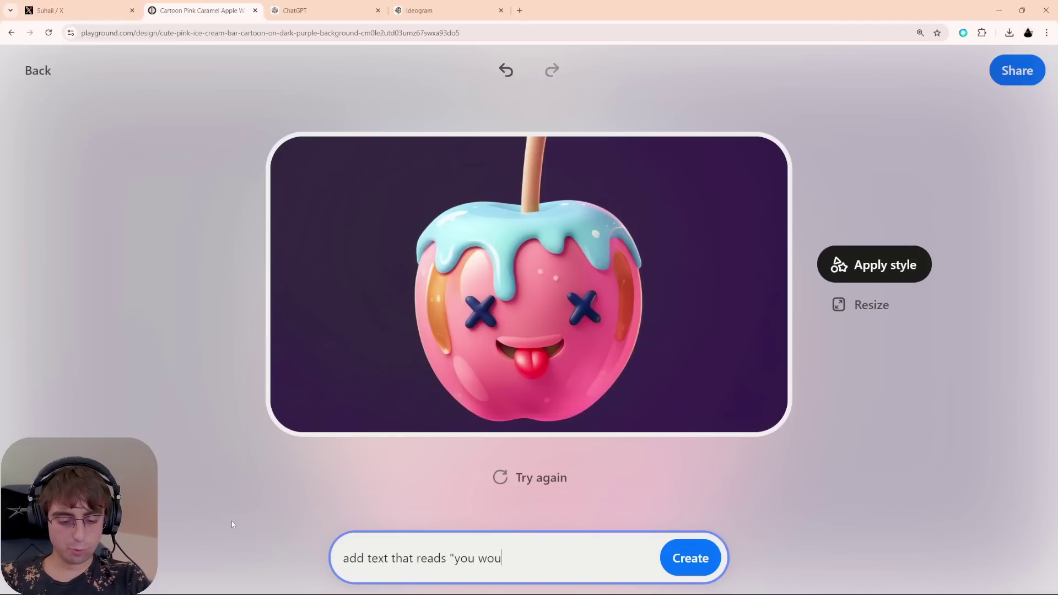
pyautogui.write('ldn\'t do this to you\'re friend right?"')
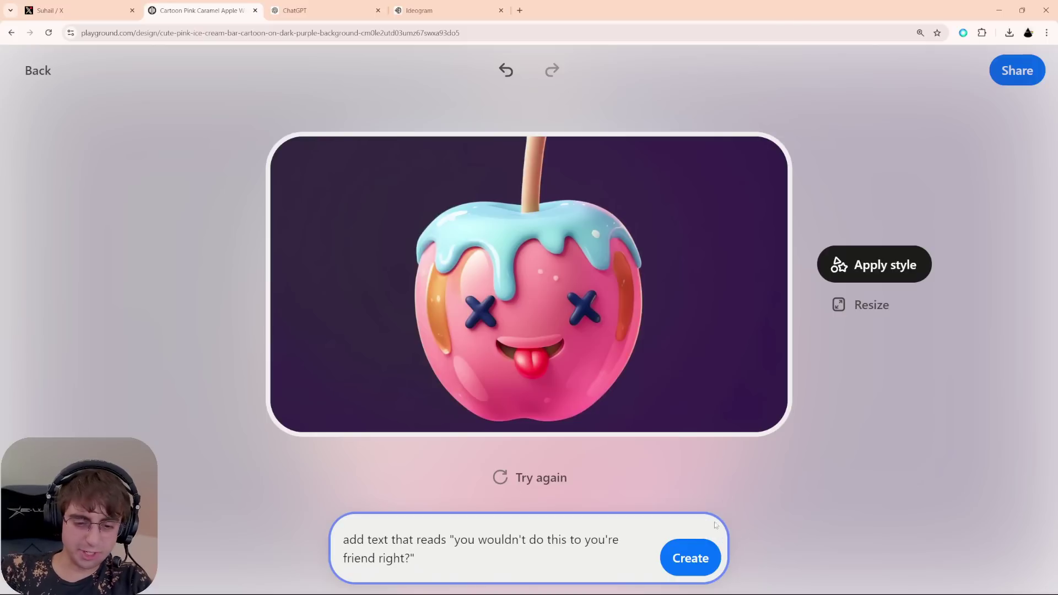
pyautogui.click(698, 559)
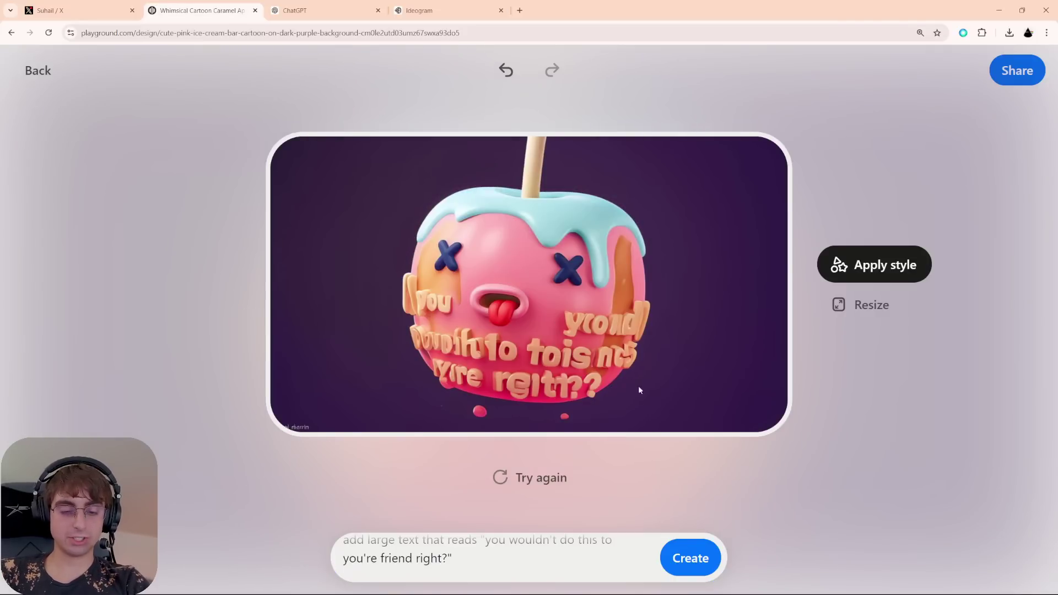
# Leave the editor for the category overview and open the eBook Cover templates
pyautogui.click(41, 73)
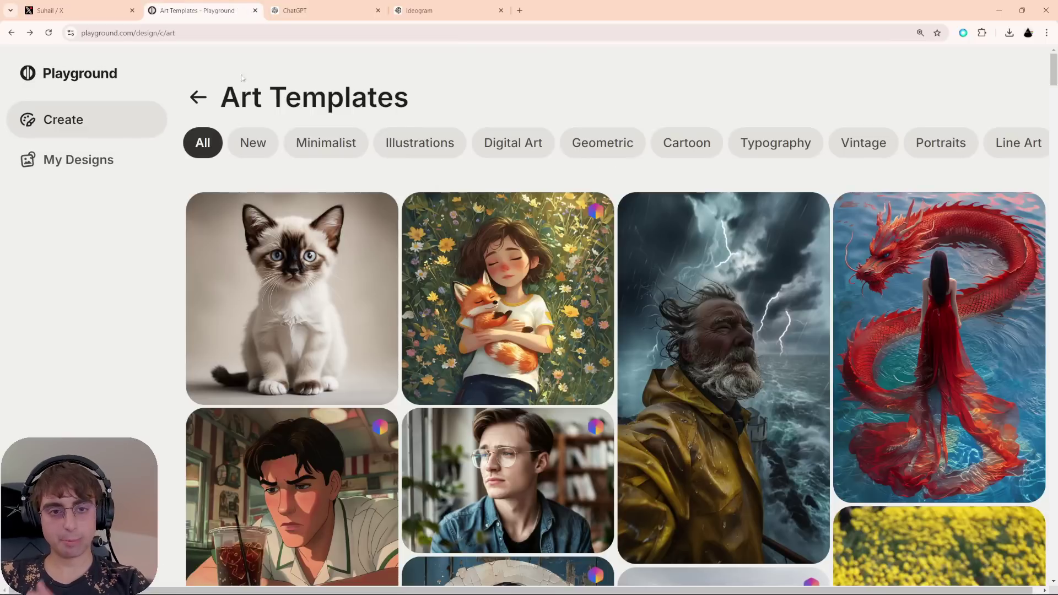
pyautogui.click(202, 97)
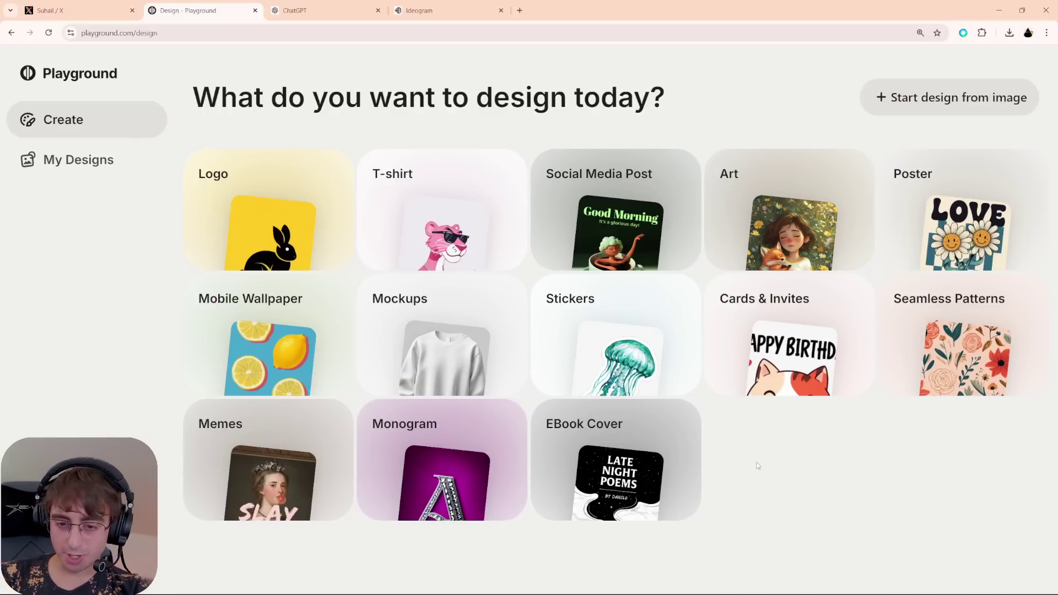
pyautogui.click(696, 468)
# Look through the eBook Cover templates, then switch to the Poster Templates gallery
pyautogui.scroll(-15, 679, 368)
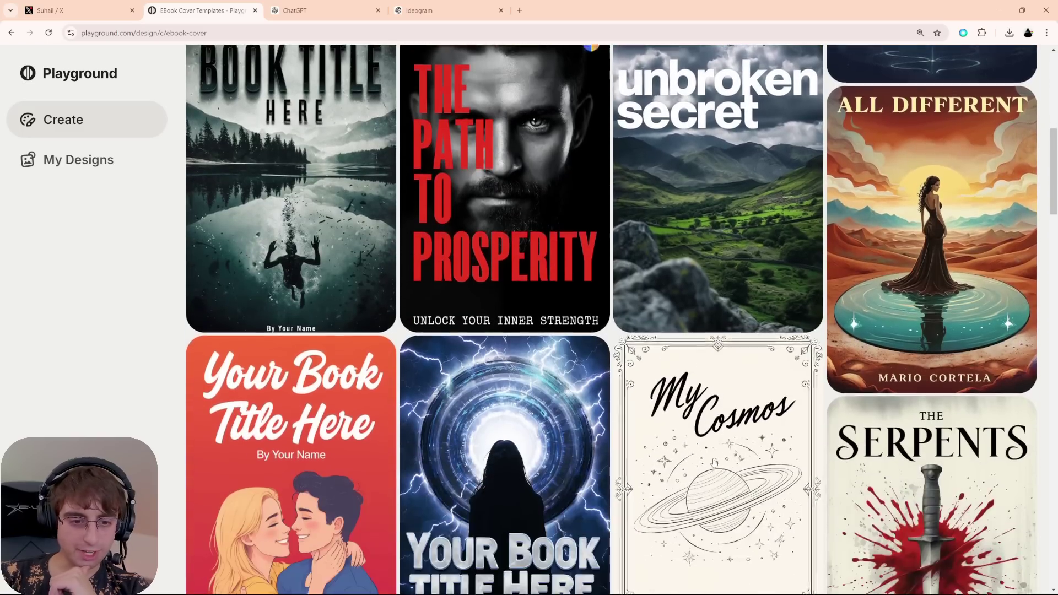
pyautogui.scroll(20, 680, 369)
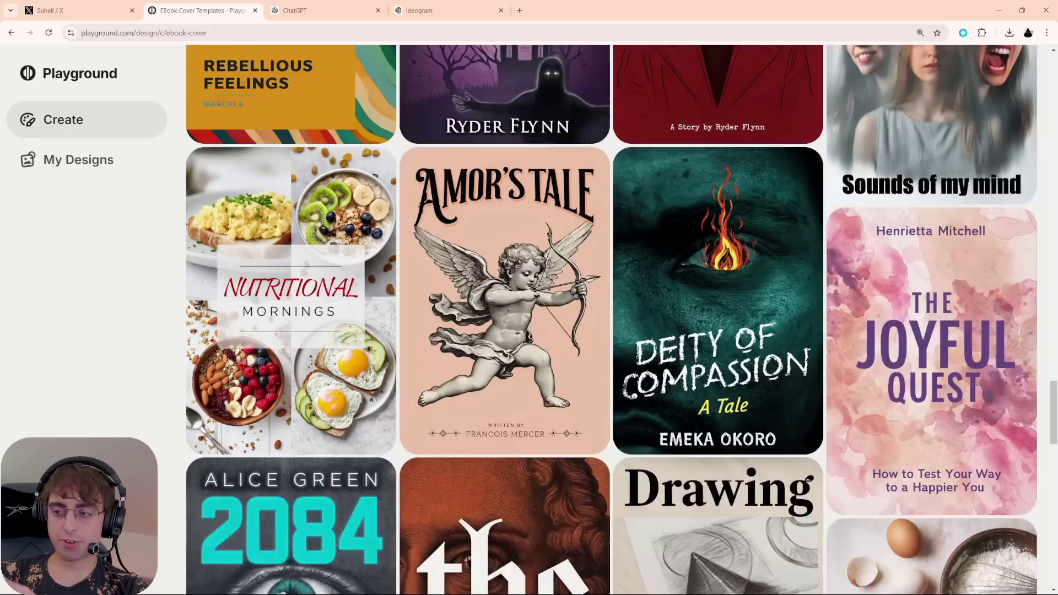
pyautogui.scroll(8, 671, 380)
pyautogui.scroll(-5, 560, 185)
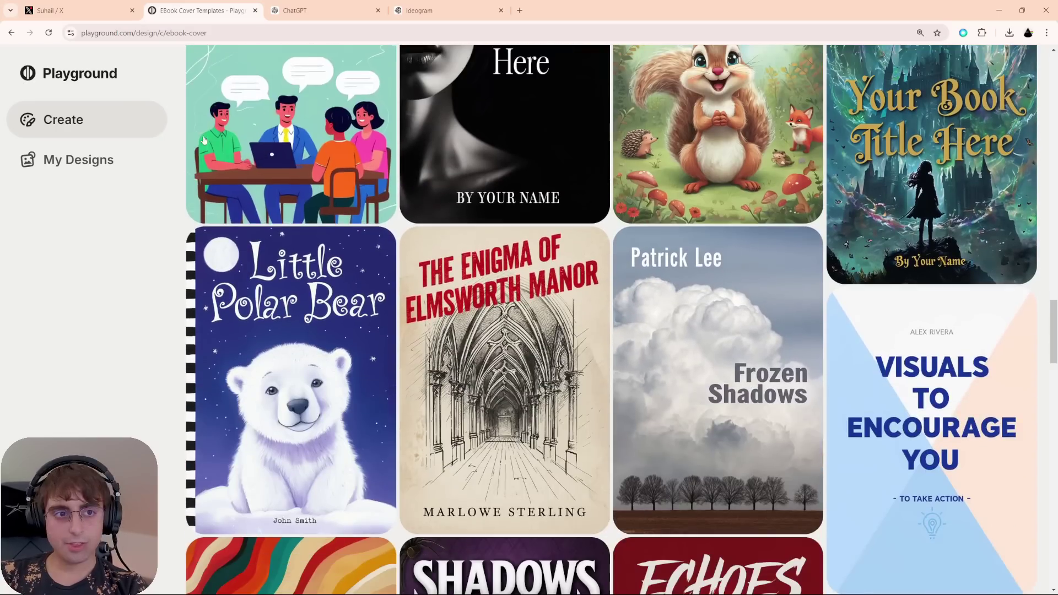
pyautogui.scroll(20, 560, 184)
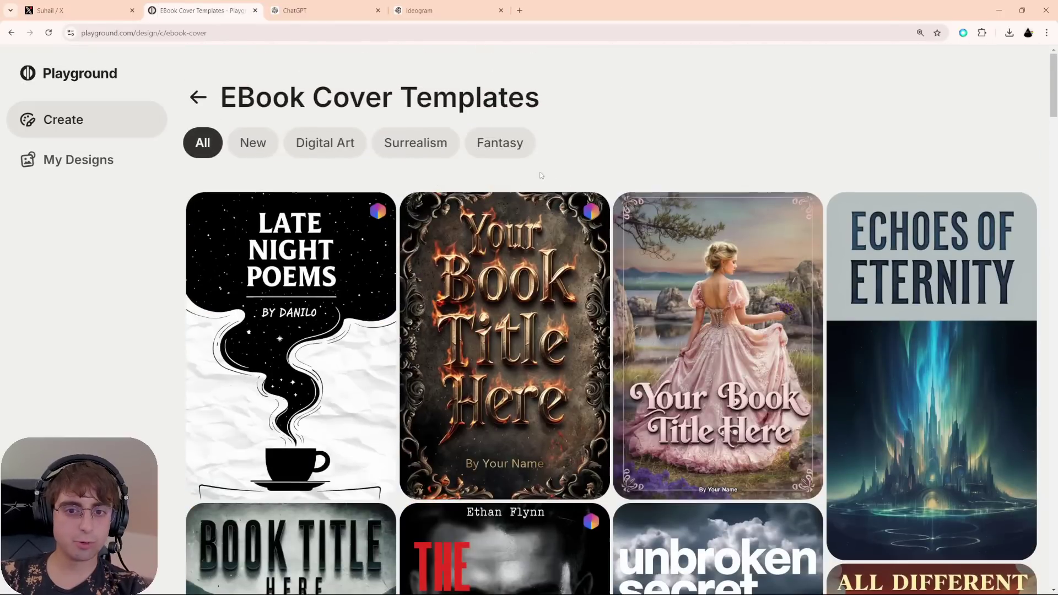
pyautogui.click(212, 110)
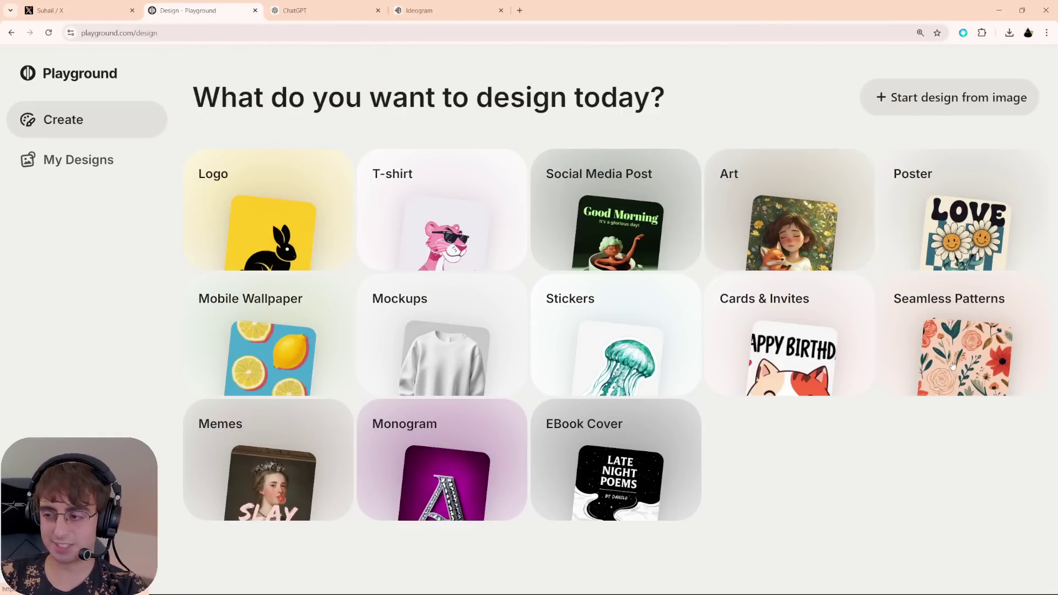
pyautogui.click(949, 240)
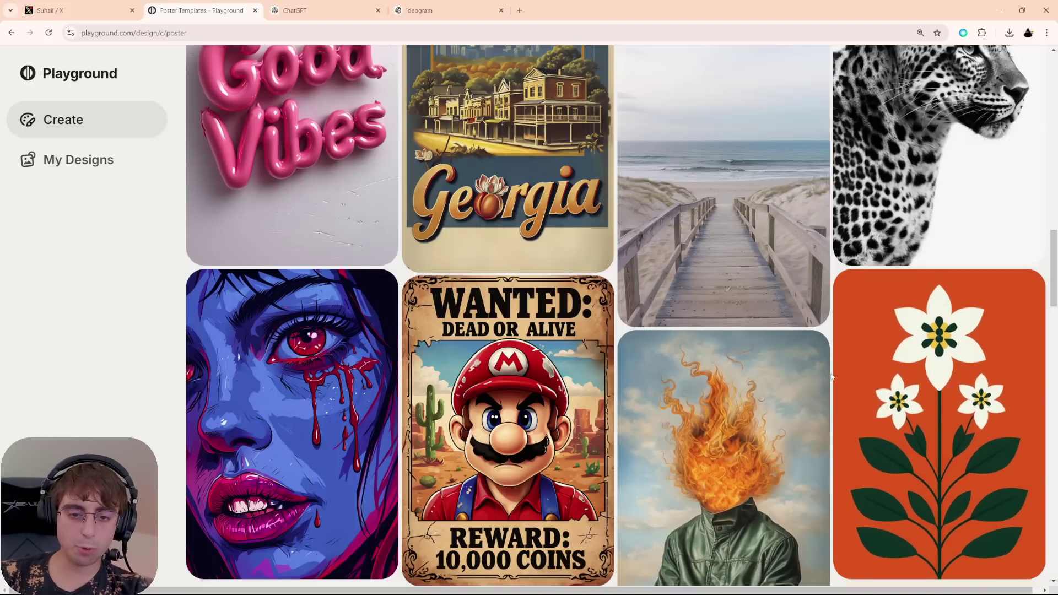
# Scroll the Poster Templates and open the 'I'm not Flat' cartoon Earth poster
pyautogui.scroll(-5, 800, 425)
pyautogui.scroll(-2, 800, 425)
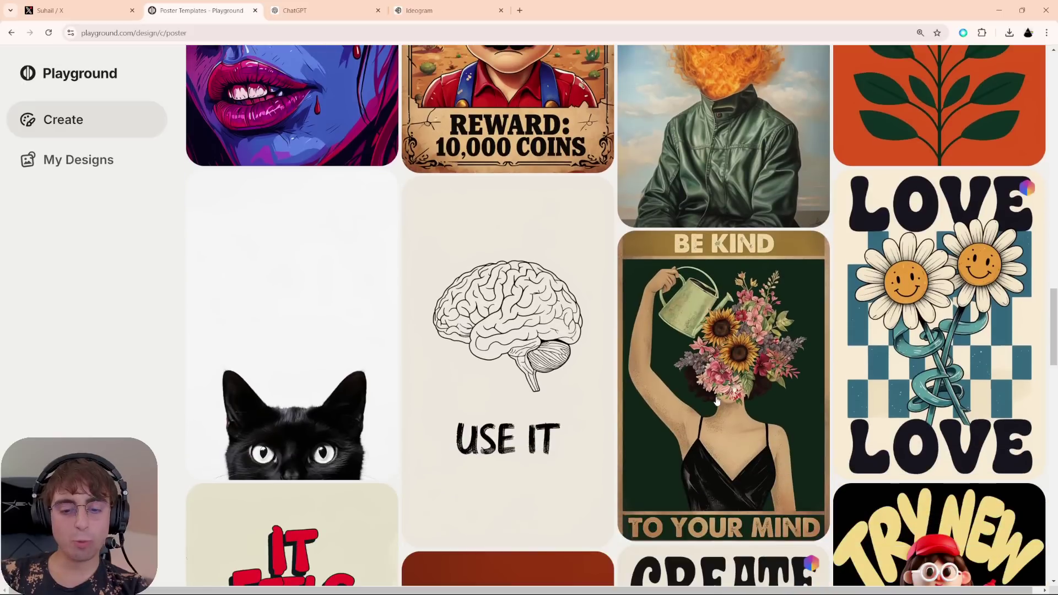
pyautogui.scroll(4, 800, 425)
pyautogui.scroll(-1, 777, 376)
pyautogui.scroll(-9, 777, 377)
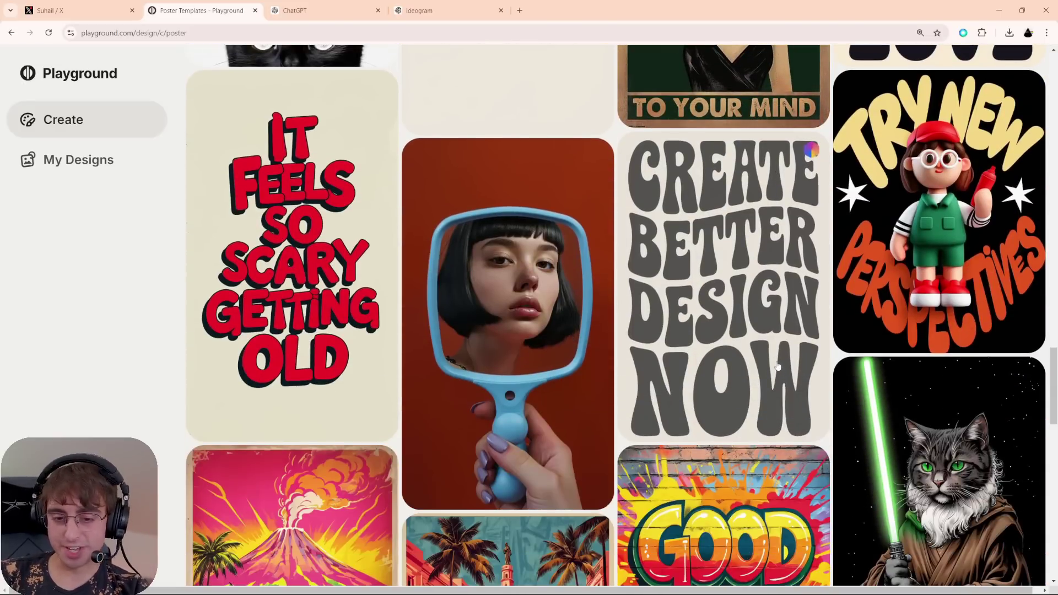
pyautogui.scroll(-10, 779, 365)
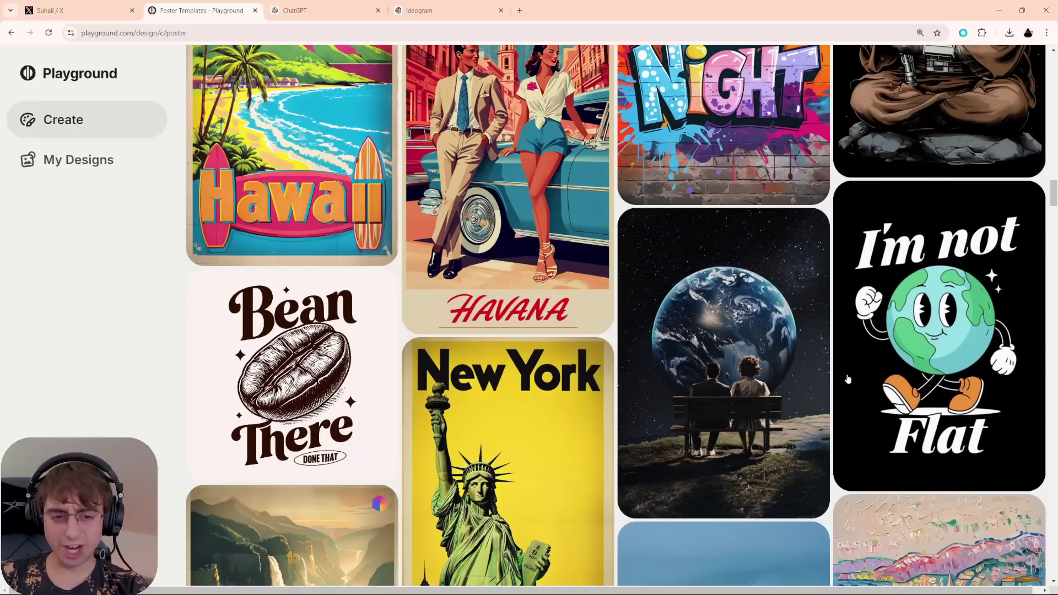
pyautogui.scroll(1, 848, 380)
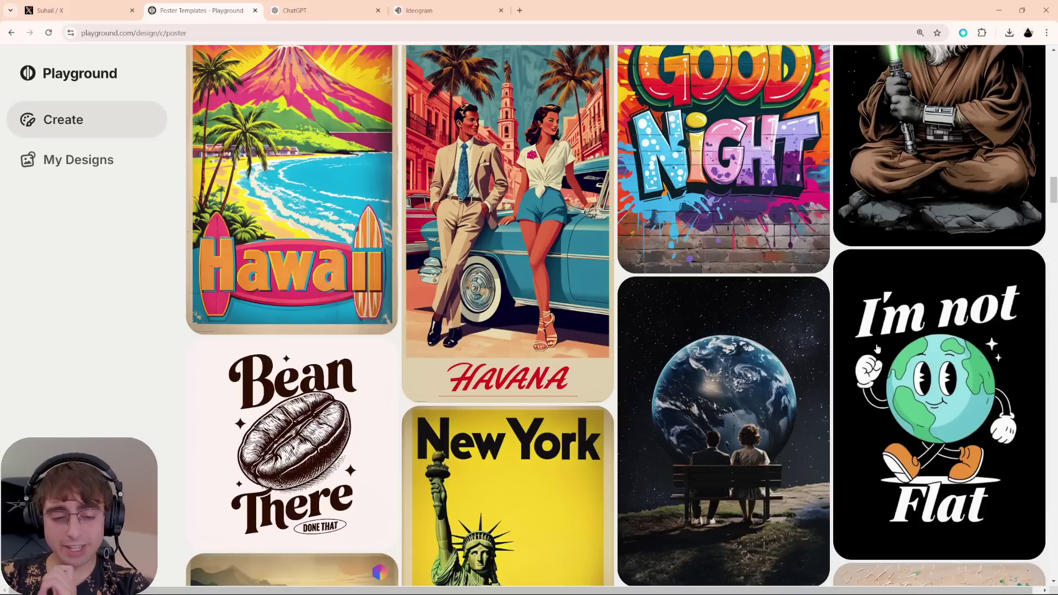
pyautogui.click(887, 355)
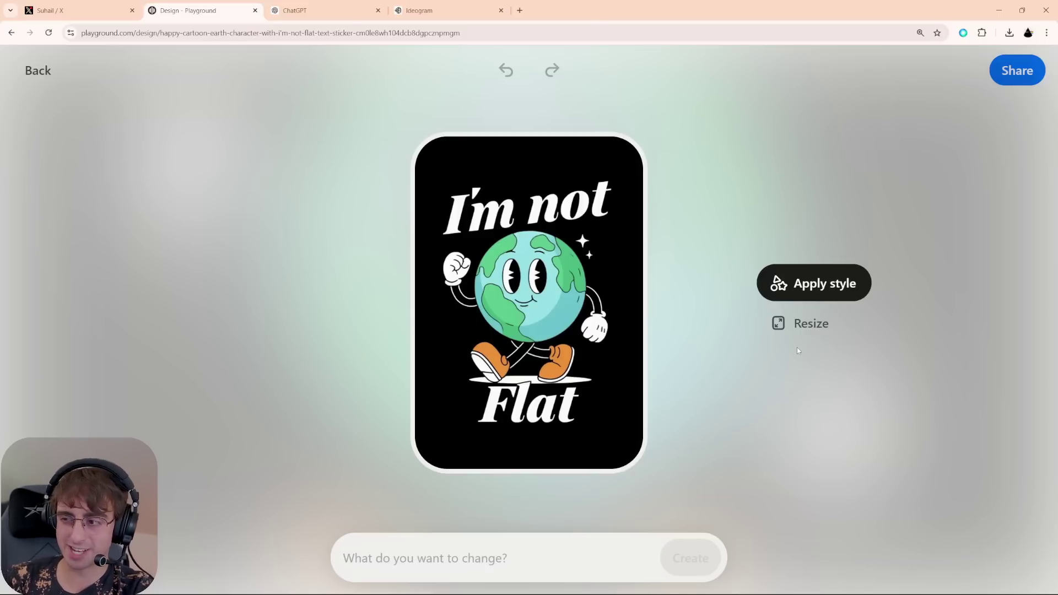
# Request a walking T-Rex in the same style with a quote, yielding 'Always n the Move!'
pyautogui.click(521, 542)
pyautogui.write('keep the style but change it to a walking T-Rex')
pyautogui.write(',')
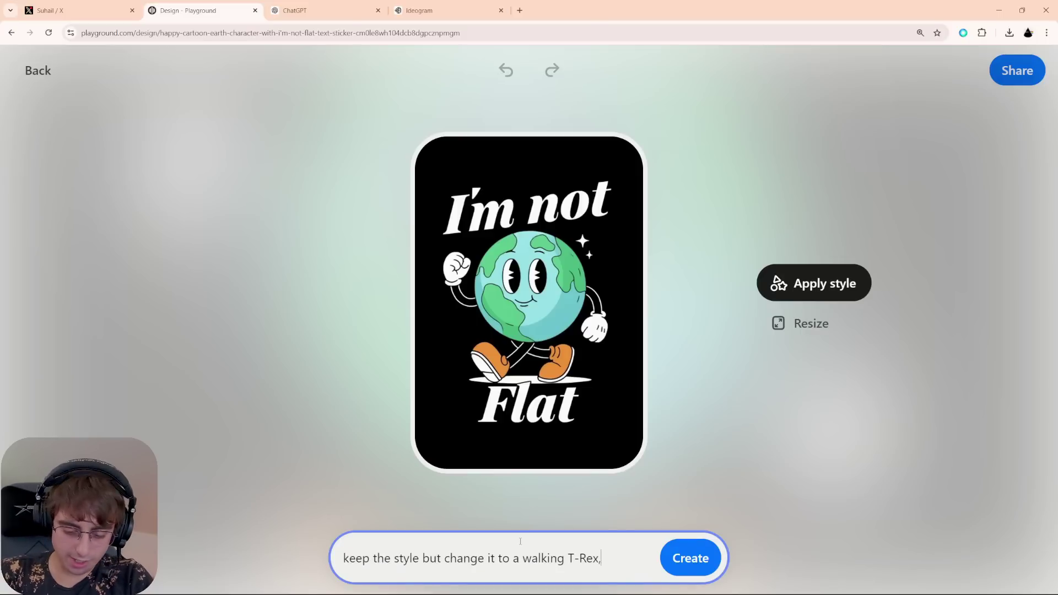
pyautogui.write(' come up with a ')
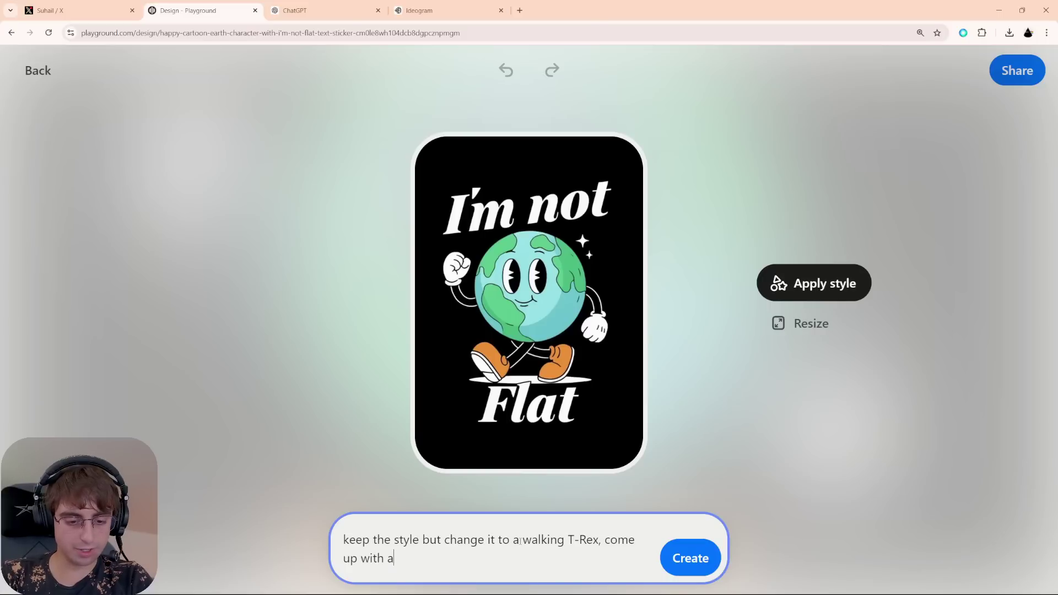
pyautogui.write('quote for that as wel')
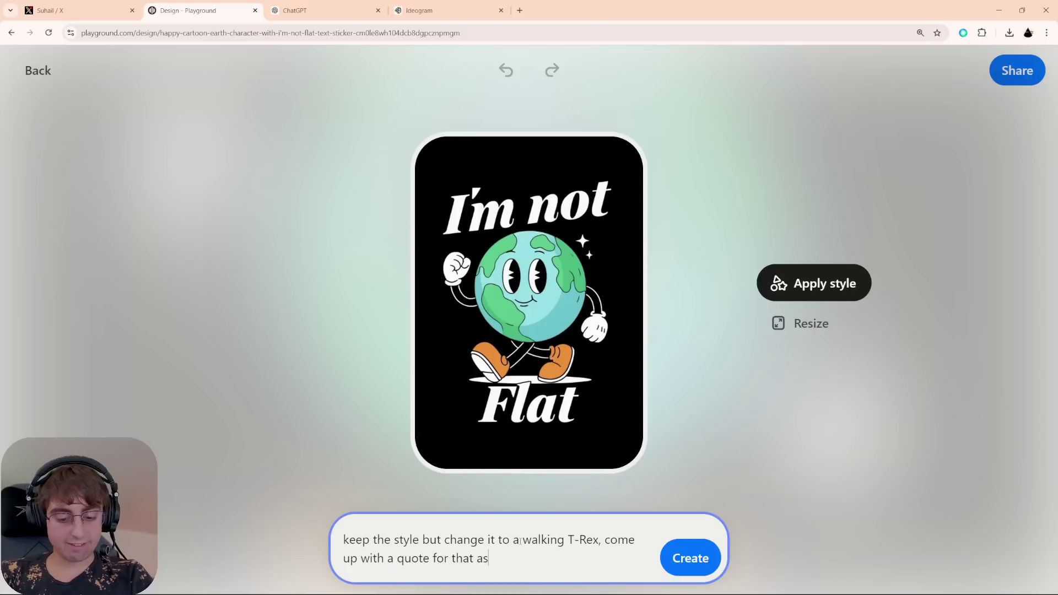
pyautogui.write('l')
pyautogui.press('Return')
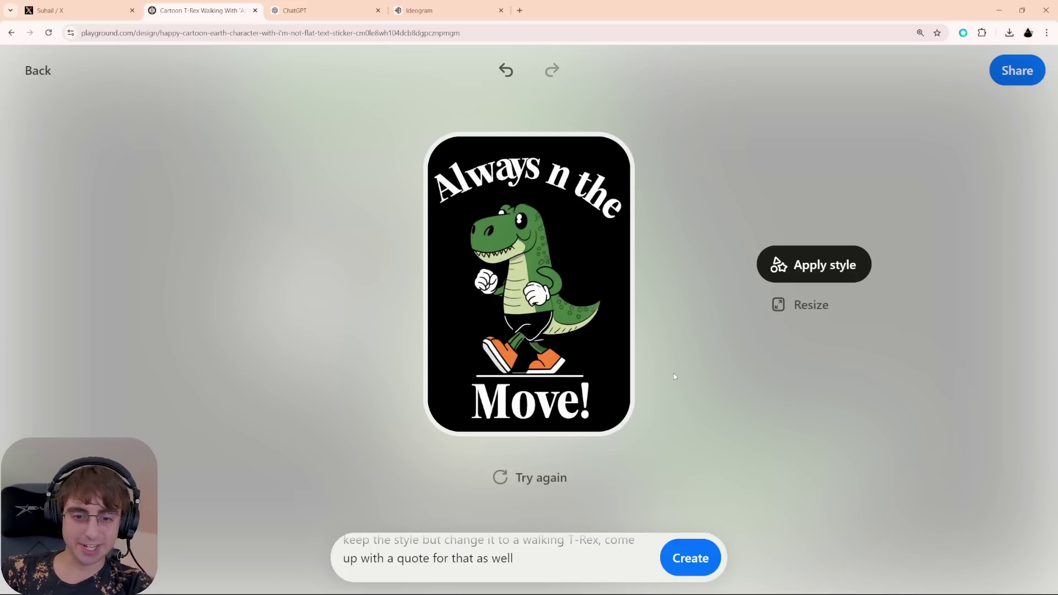
pyautogui.press('BackSpace')
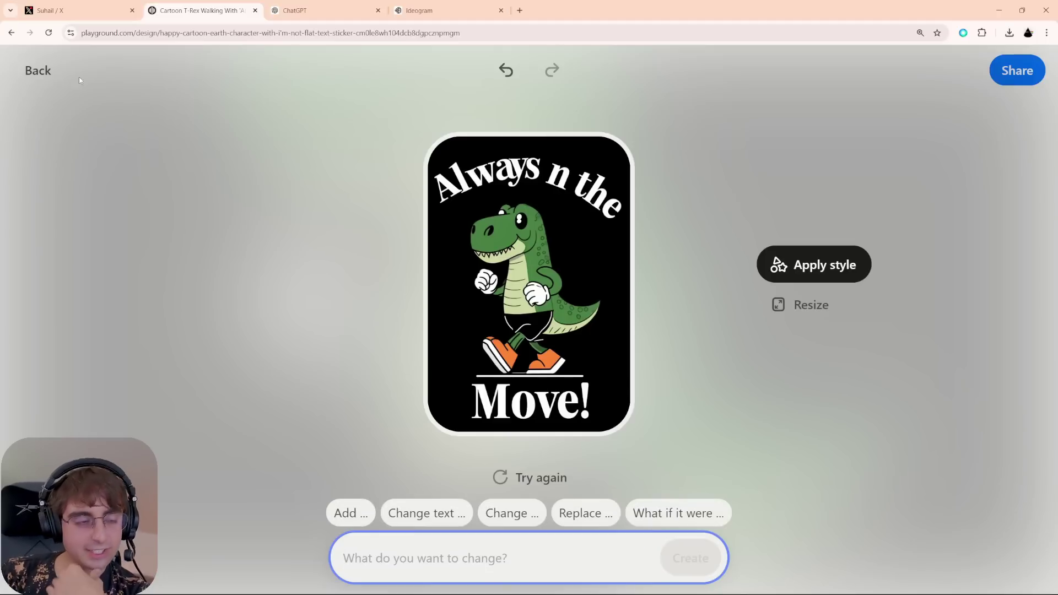
# Make the yellow figure poster sad, check Share options, then return to Poster Templates
pyautogui.click(51, 77)
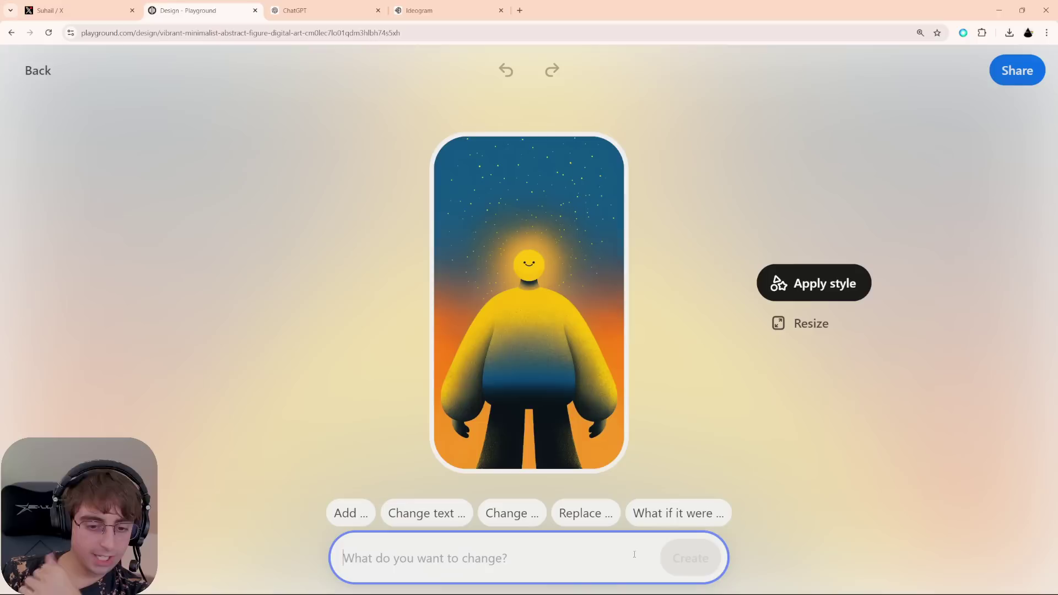
pyautogui.write('change hi')
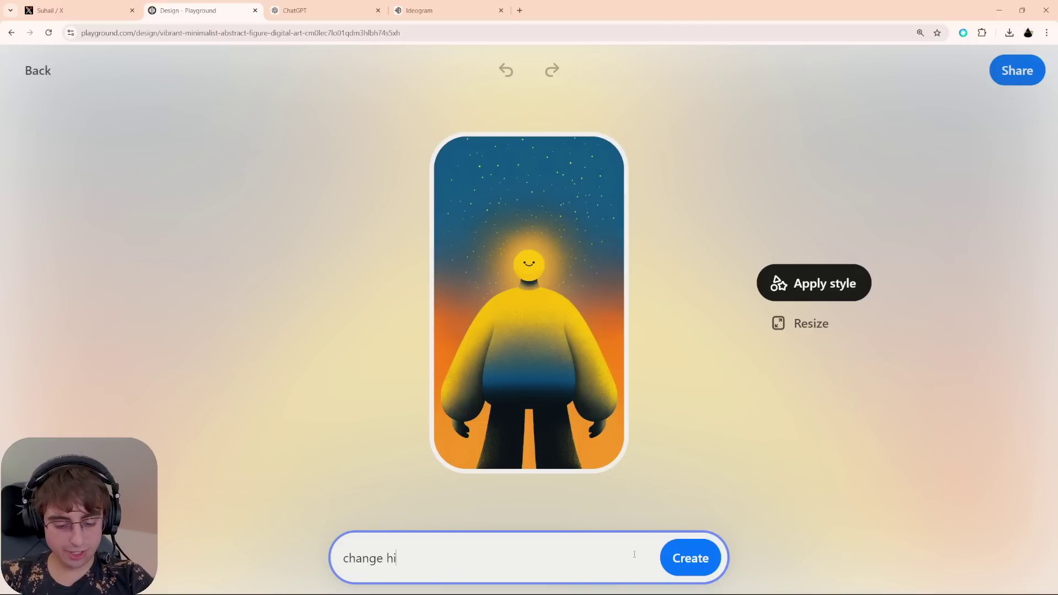
pyautogui.write('m to being sad')
pyautogui.press('Return')
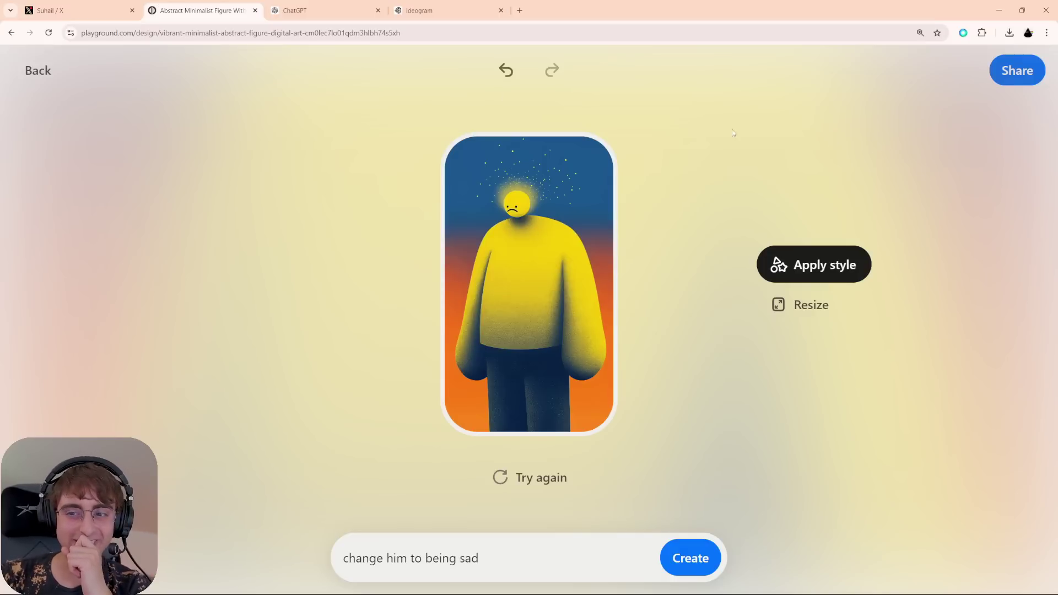
pyautogui.click(1023, 80)
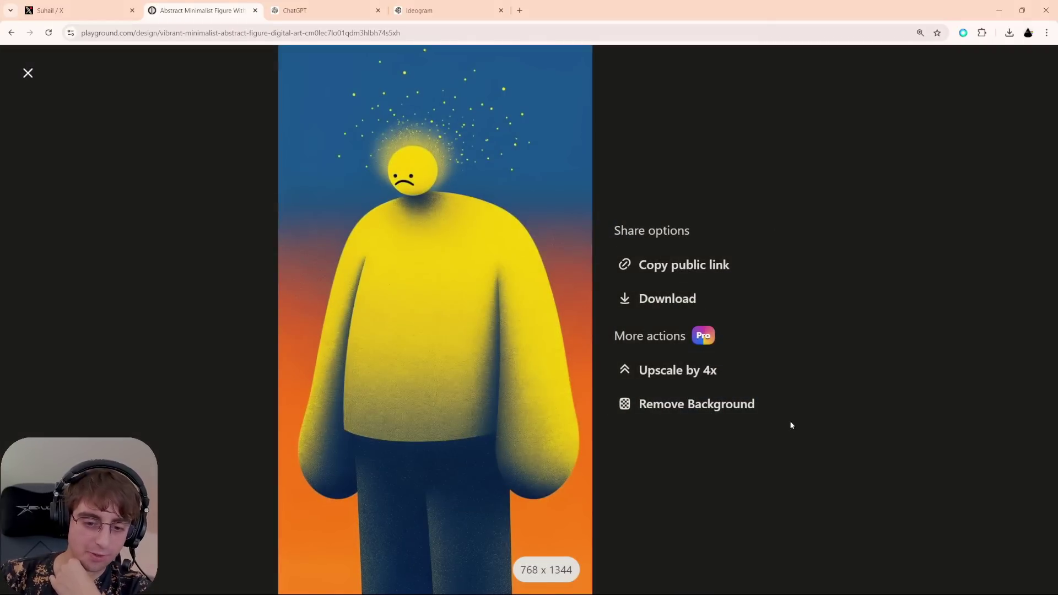
pyautogui.click(264, 140)
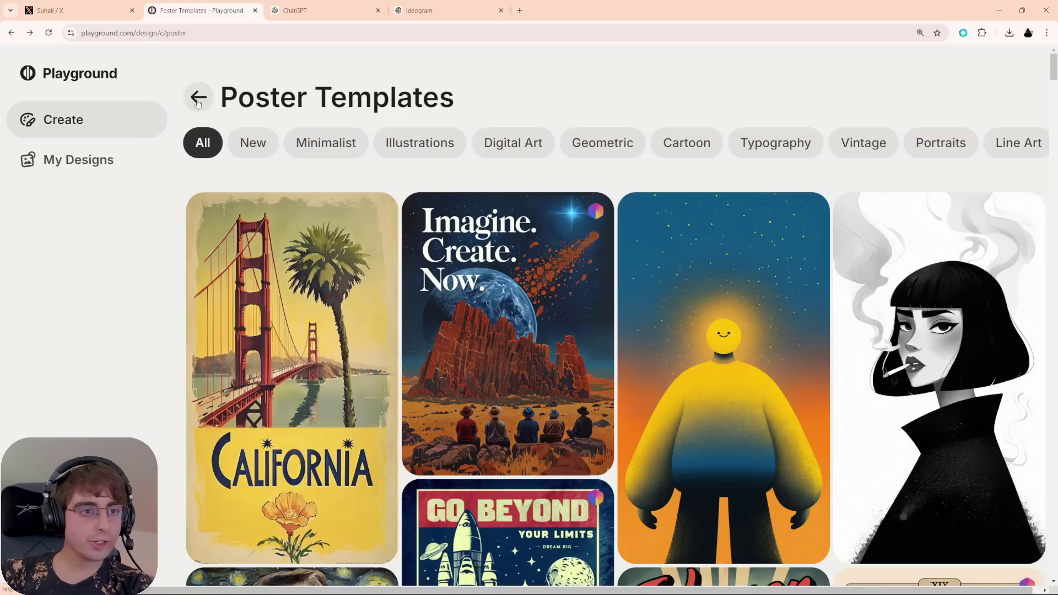
# Return from Poster Templates to the design categories and close the iOS app QR popup
pyautogui.click(198, 99)
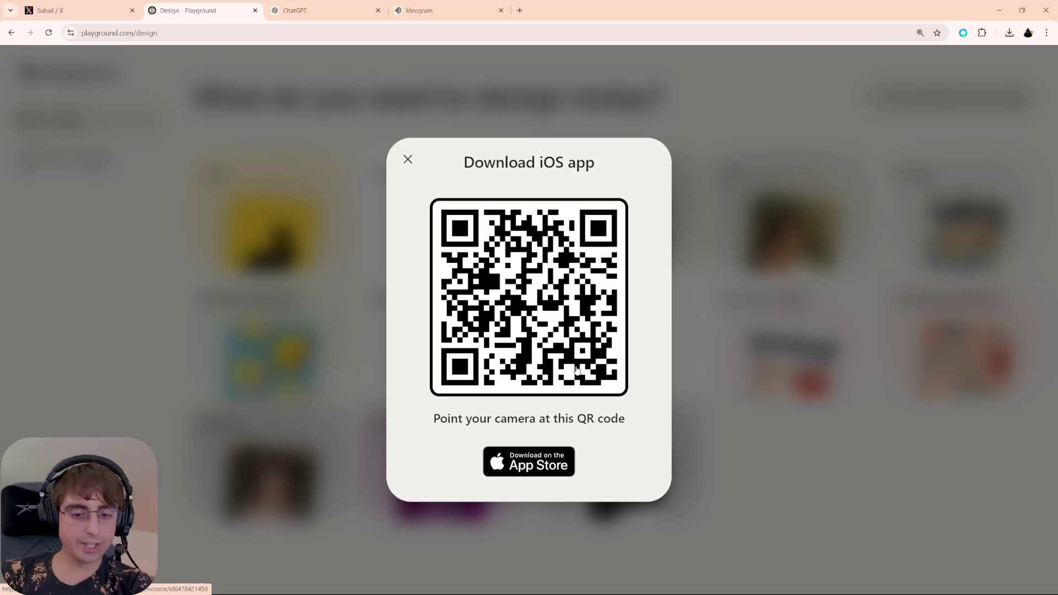
pyautogui.click(411, 167)
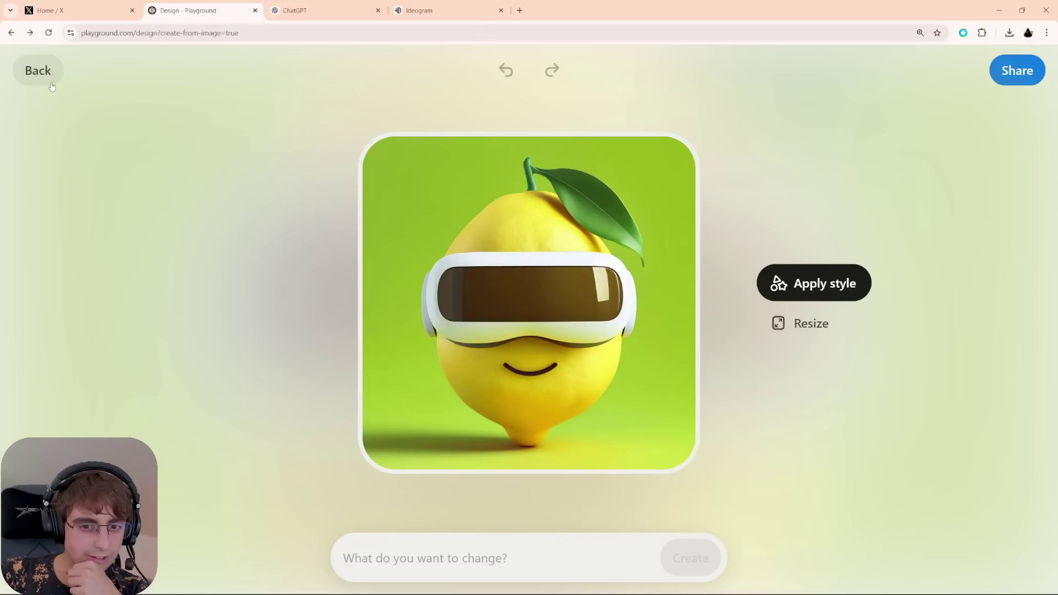
# Leave the VR-goggles lemon design for the categories page and close the image upload dialog
pyautogui.click(38, 71)
pyautogui.click(258, 142)
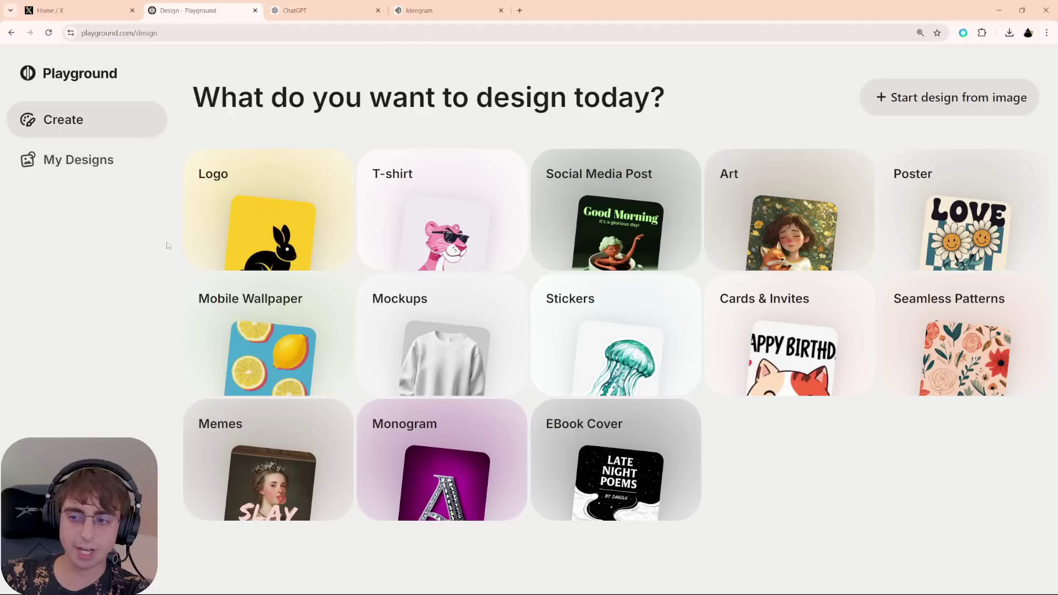
# Open the Seamless Patterns category and scroll down through all its pattern templates
pyautogui.click(966, 361)
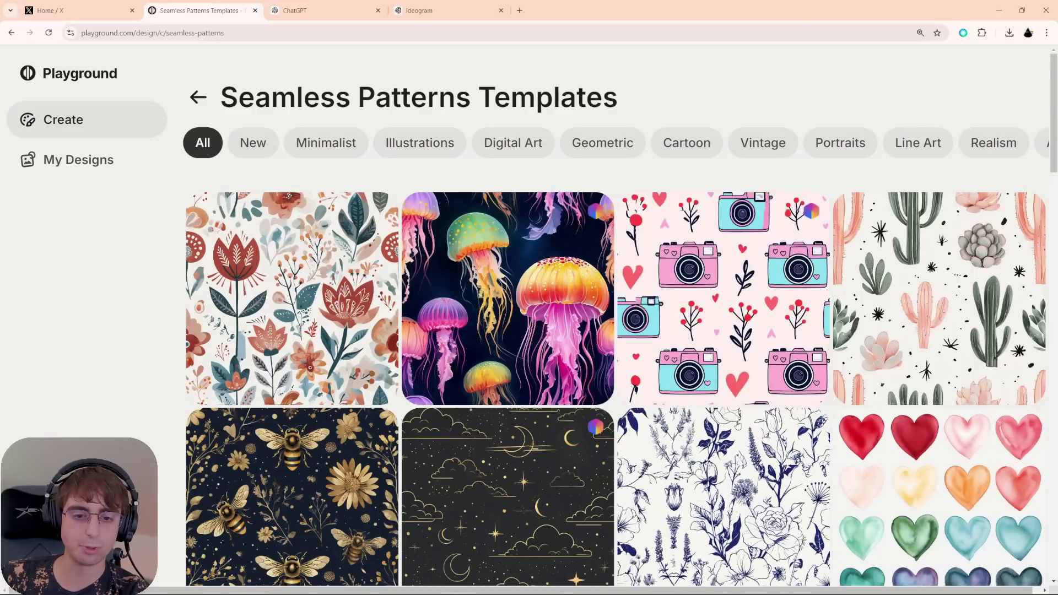
pyautogui.scroll(-3, 693, 425)
pyautogui.scroll(-3, 717, 331)
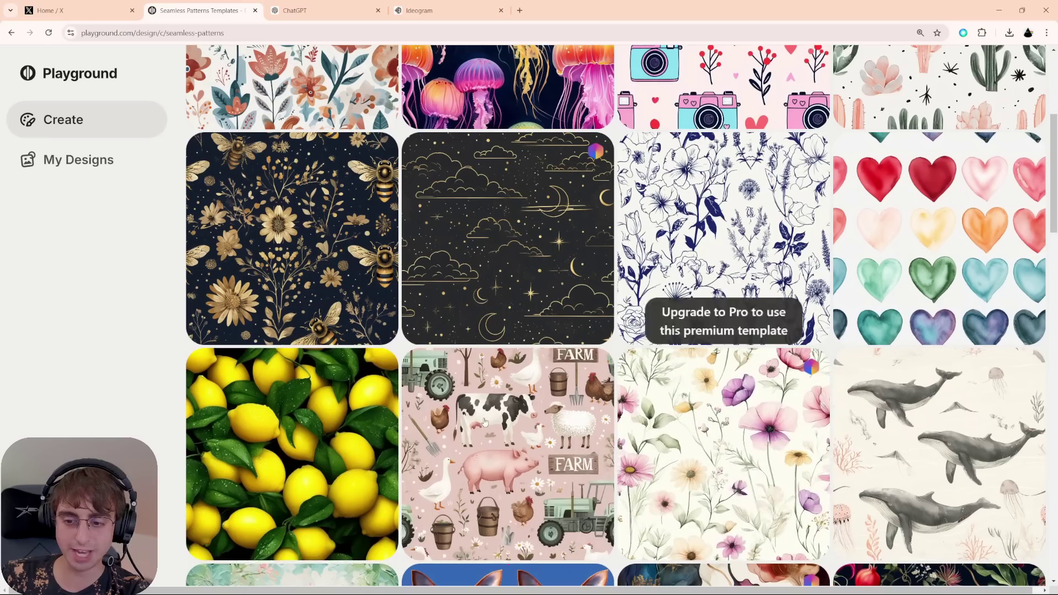
pyautogui.scroll(-3, 255, 499)
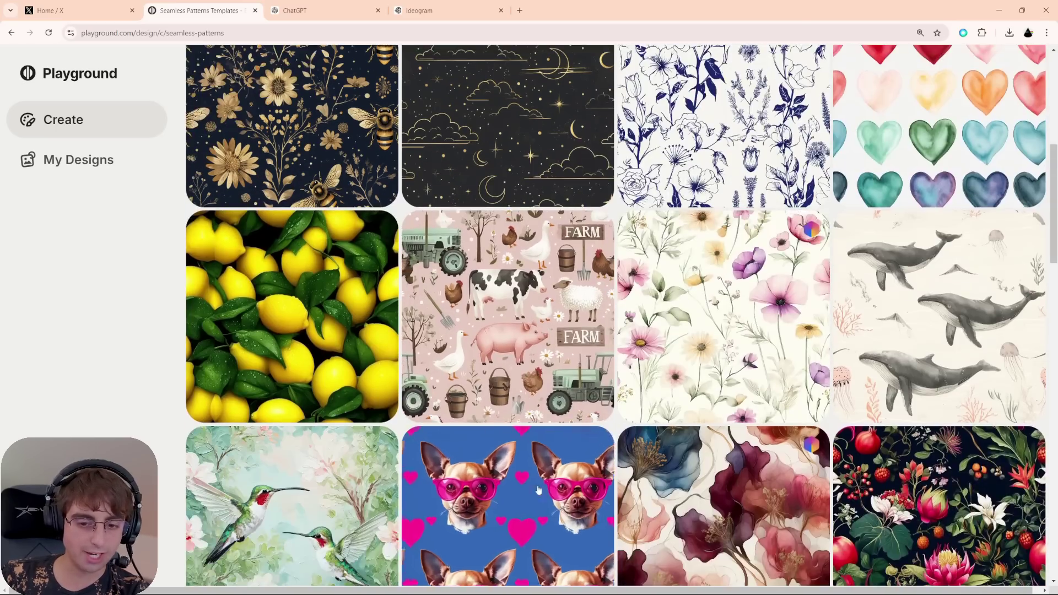
pyautogui.scroll(-4, 487, 338)
pyautogui.scroll(-3, 487, 338)
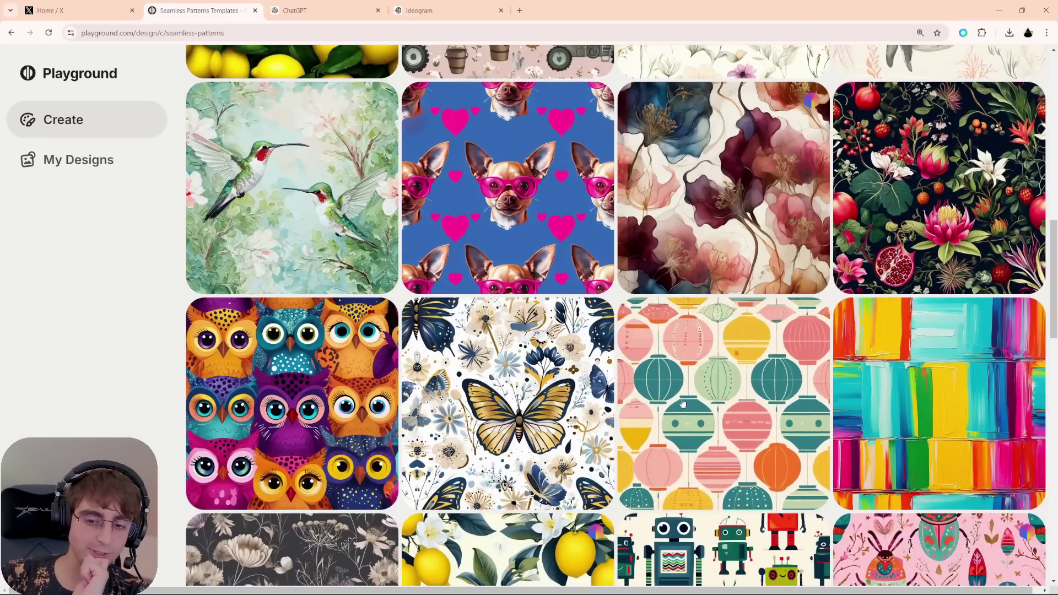
pyautogui.scroll(-1, 679, 401)
pyautogui.scroll(-3, 679, 401)
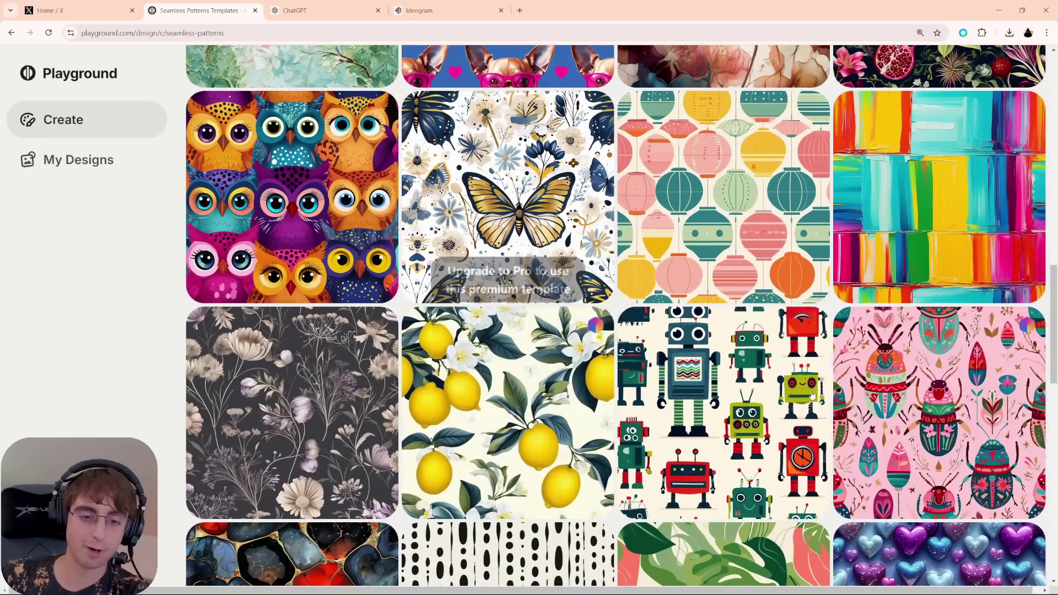
pyautogui.scroll(-13, 871, 388)
pyautogui.scroll(-4, 228, 255)
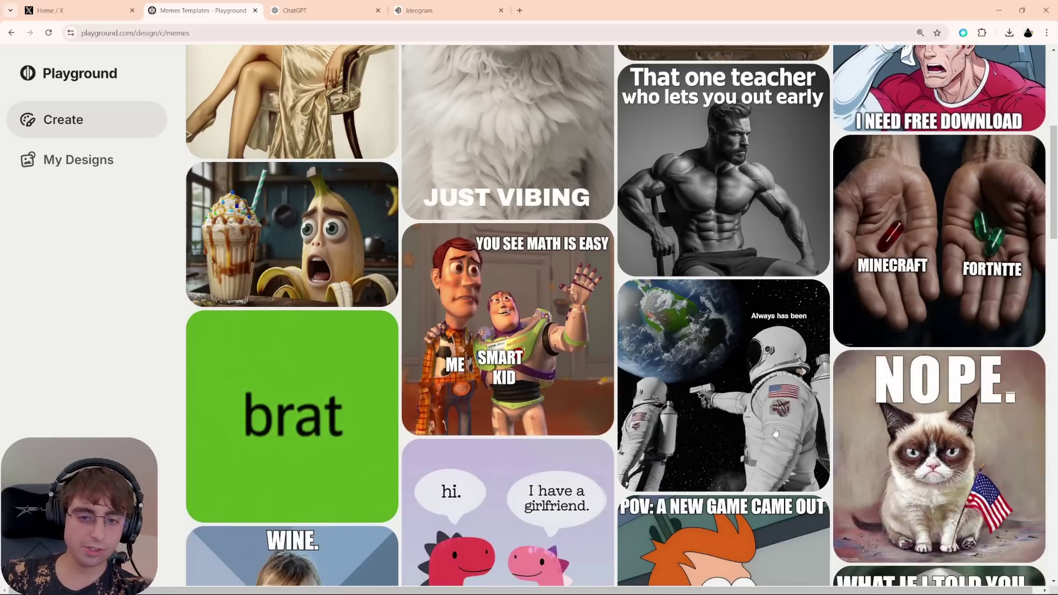
# Scroll down the Memes Templates to captioned memes like 'I DID THE MATH'
pyautogui.scroll(-10, 776, 431)
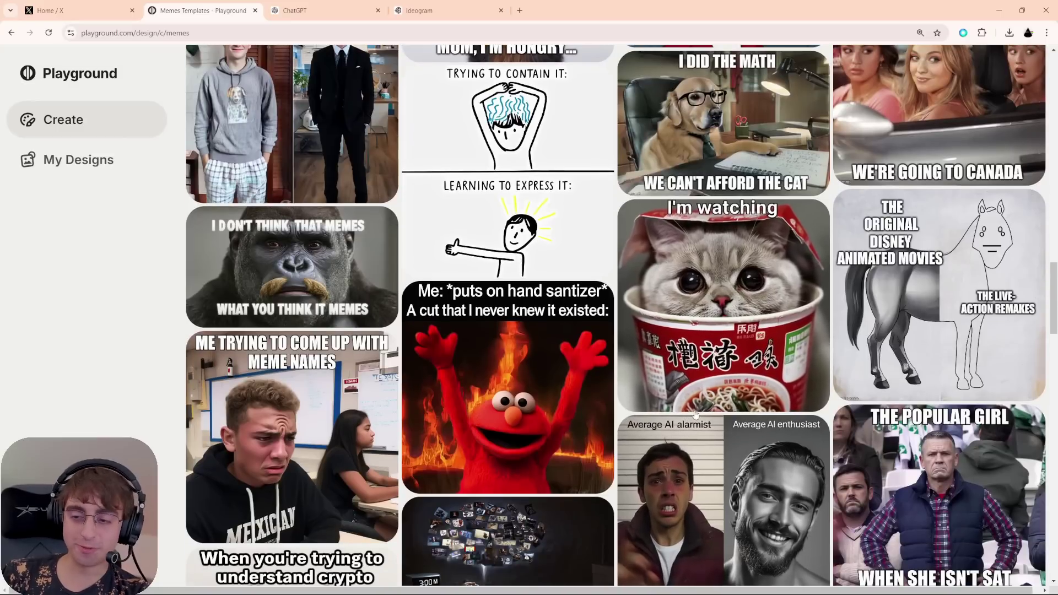